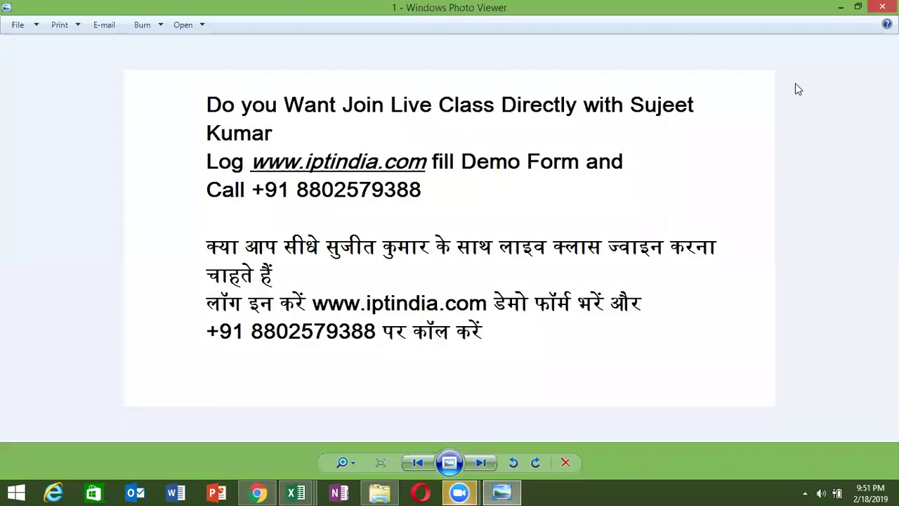
Step: Advance Windows Photo Viewer to the second advert image, then close the viewer
click(480, 463)
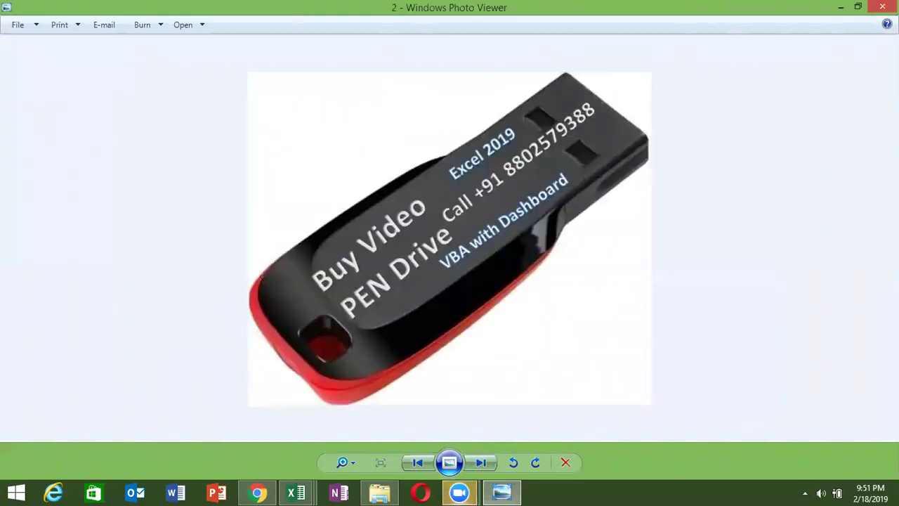
click(882, 7)
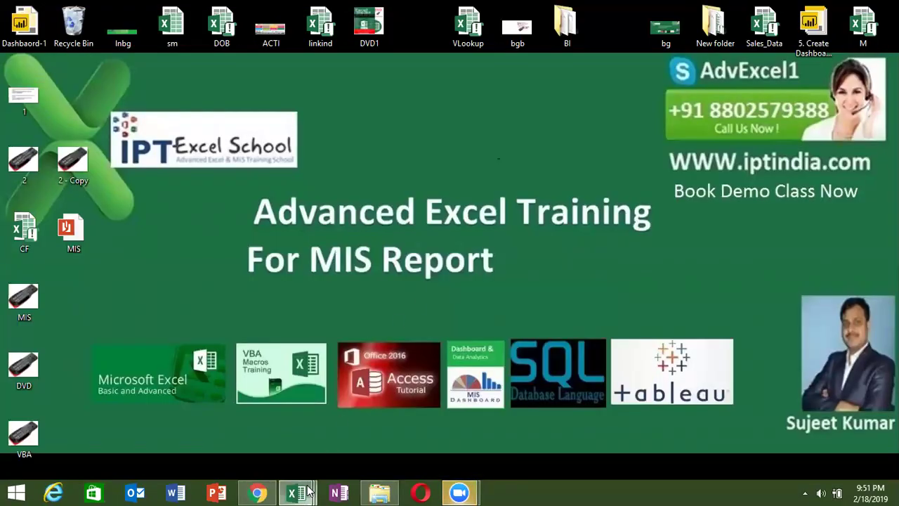
Step: Bring the CF workbook forward and browse the Logical, Text, Date & Time, Lookup & Reference and Math & Trig lists
mouse_move(309, 491)
click(316, 421)
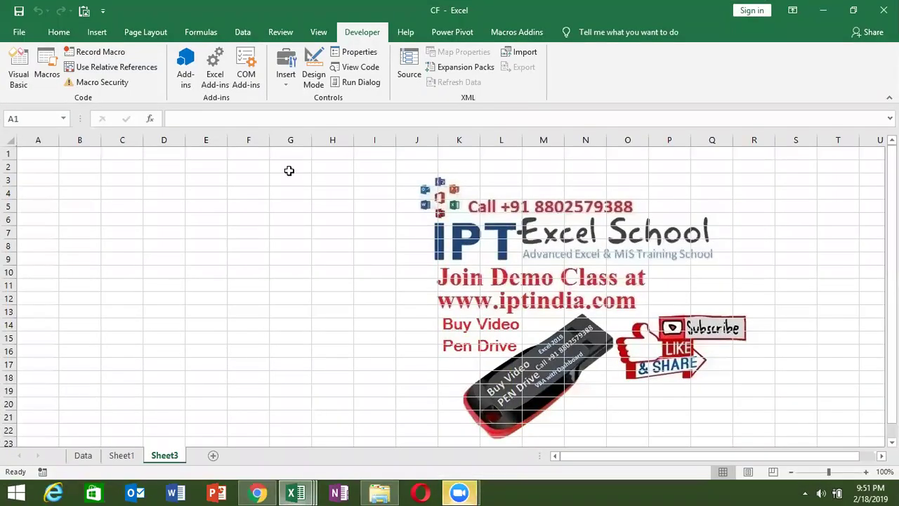
click(201, 31)
click(160, 71)
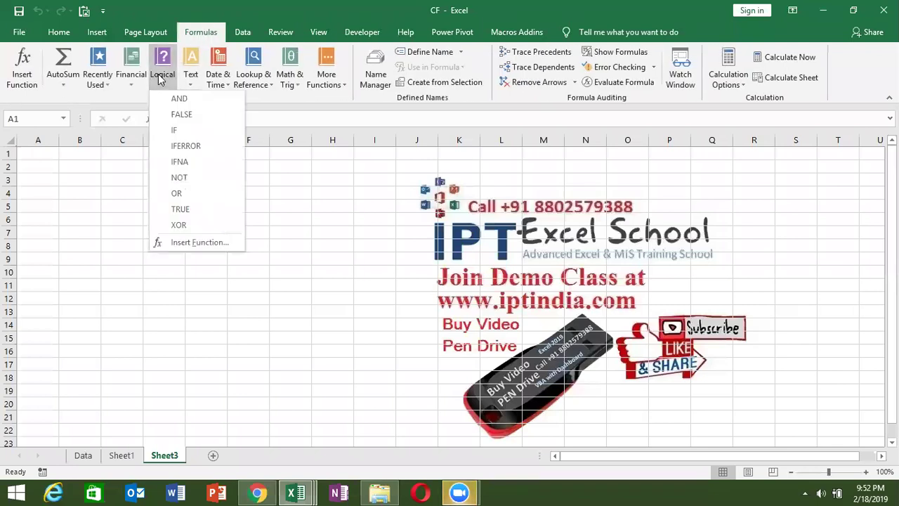
click(188, 73)
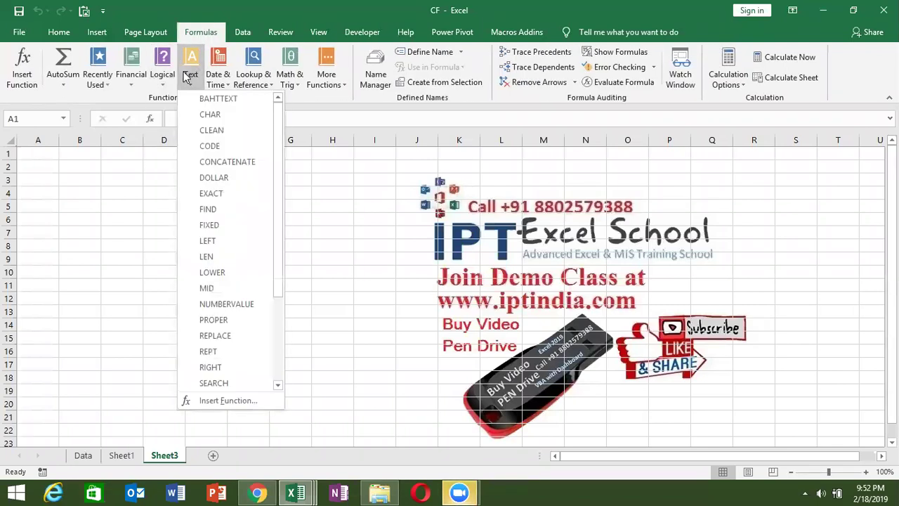
click(222, 73)
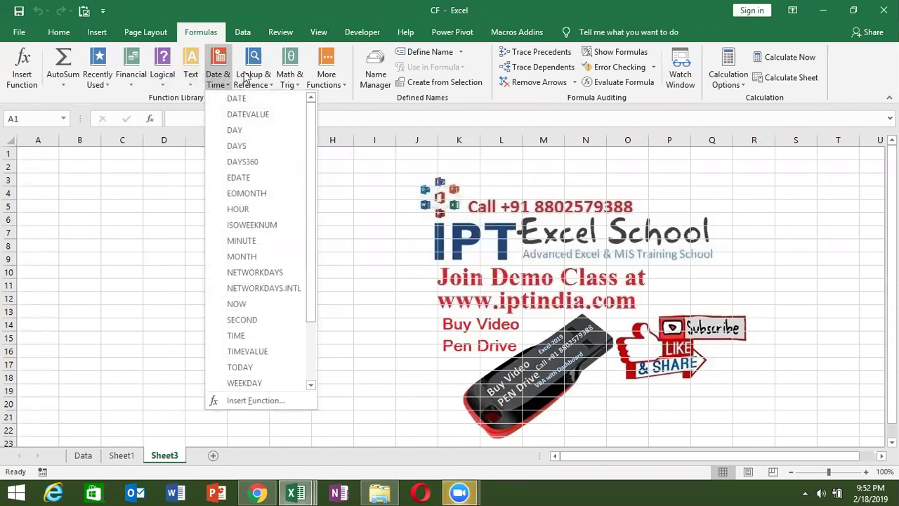
click(245, 77)
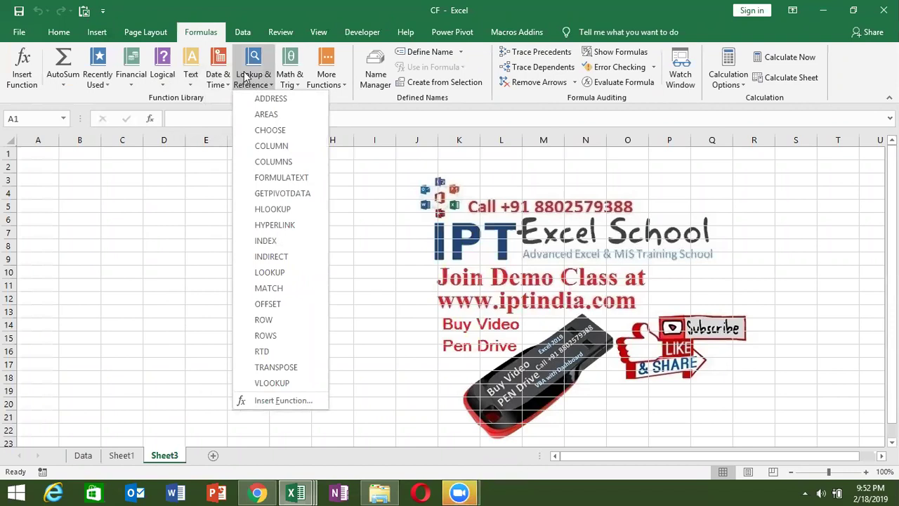
click(289, 75)
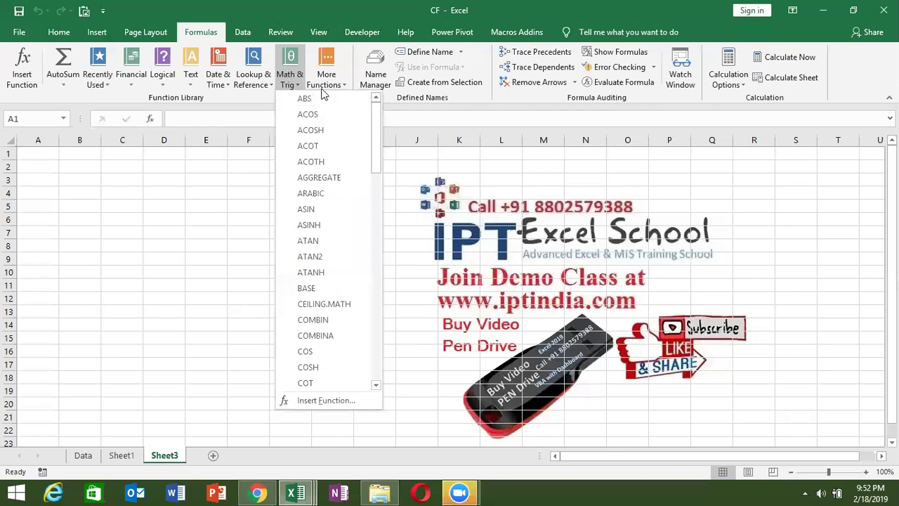
click(549, 113)
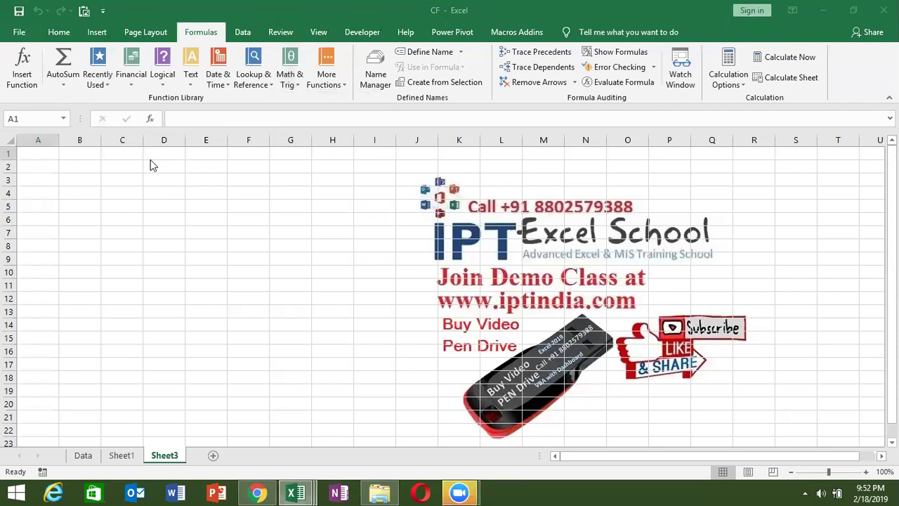
Step: Enter -4521 in cell C2 after trying F8 Extend Selection with the arrow keys
click(122, 166)
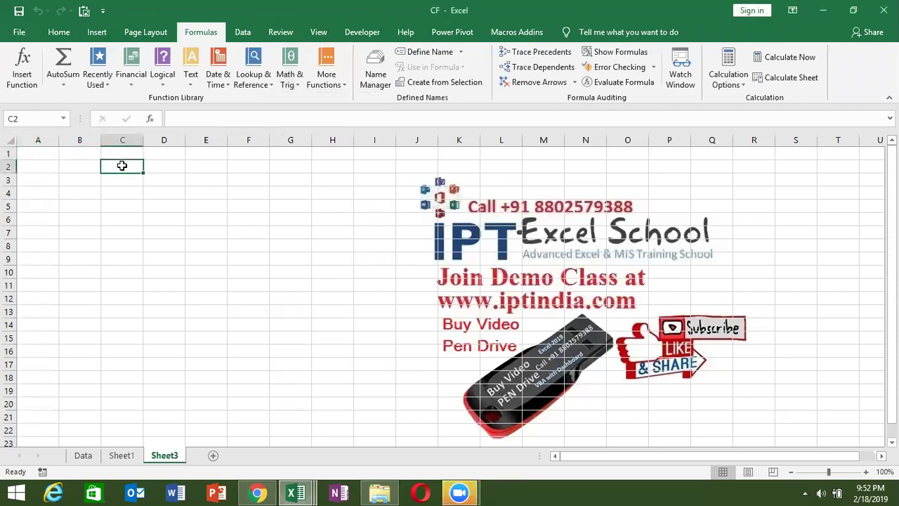
key(F8)
key(Right)
key(Down)
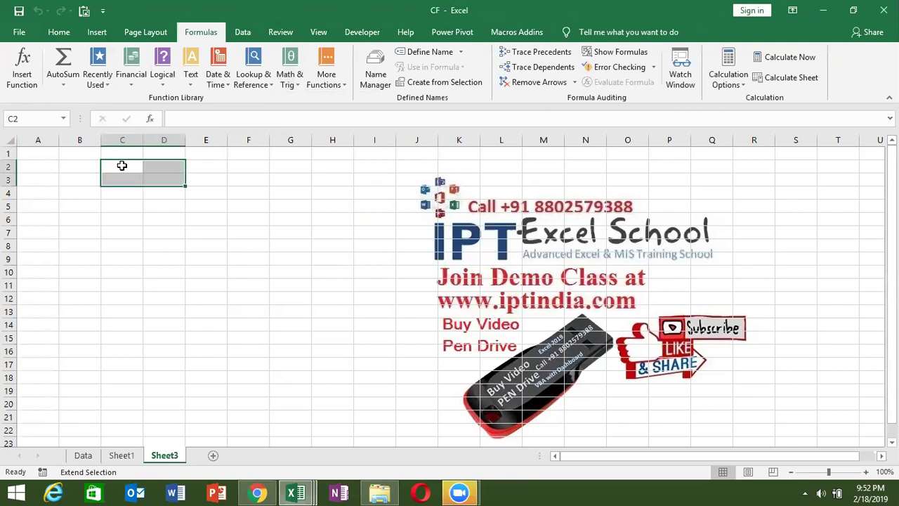
key(Left)
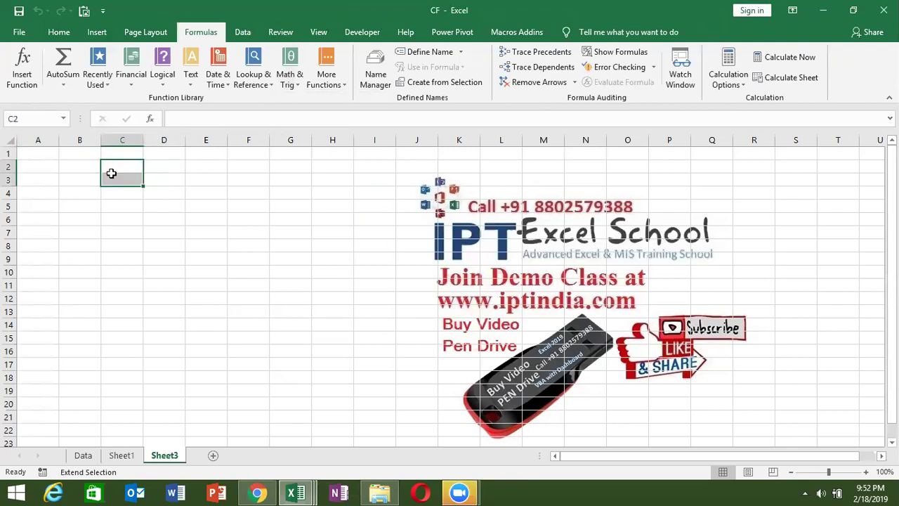
key(Up)
text(-4521)
key(Return)
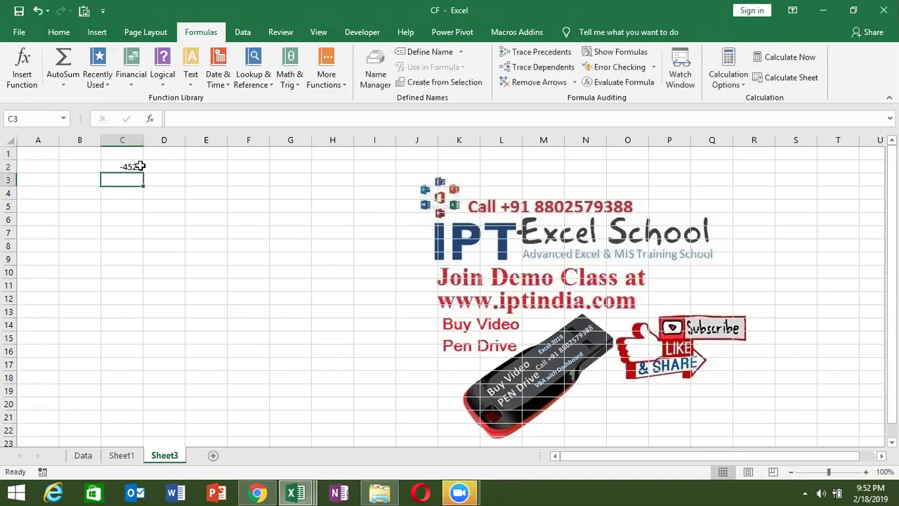
click(150, 165)
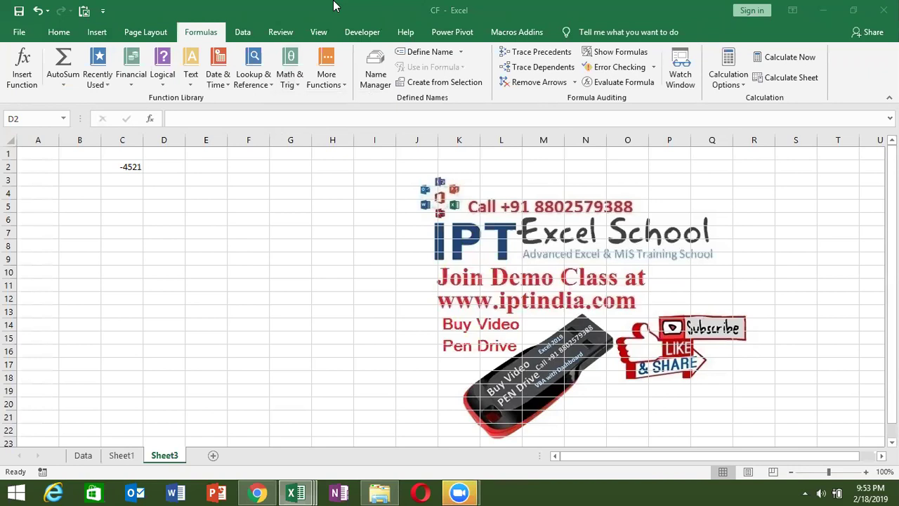
Step: Make D2 the negative of C2 with the formula =-C2
click(333, 6)
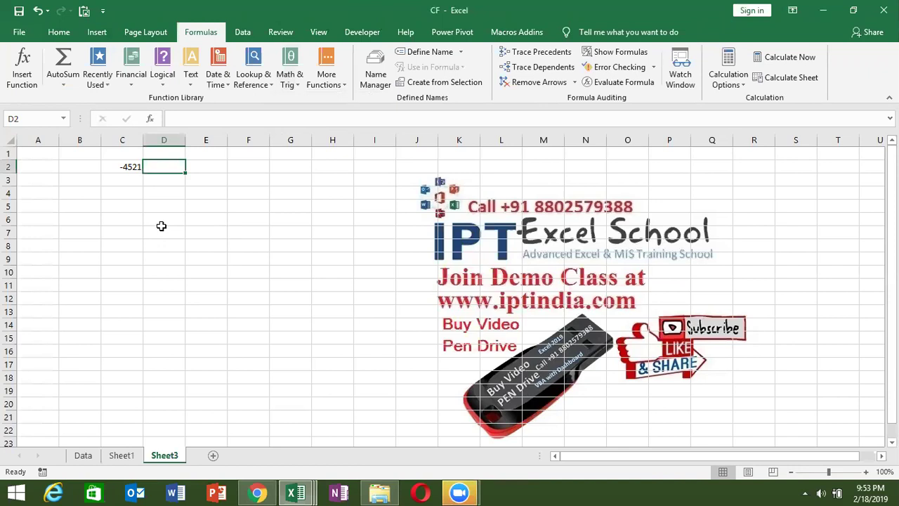
text(=)
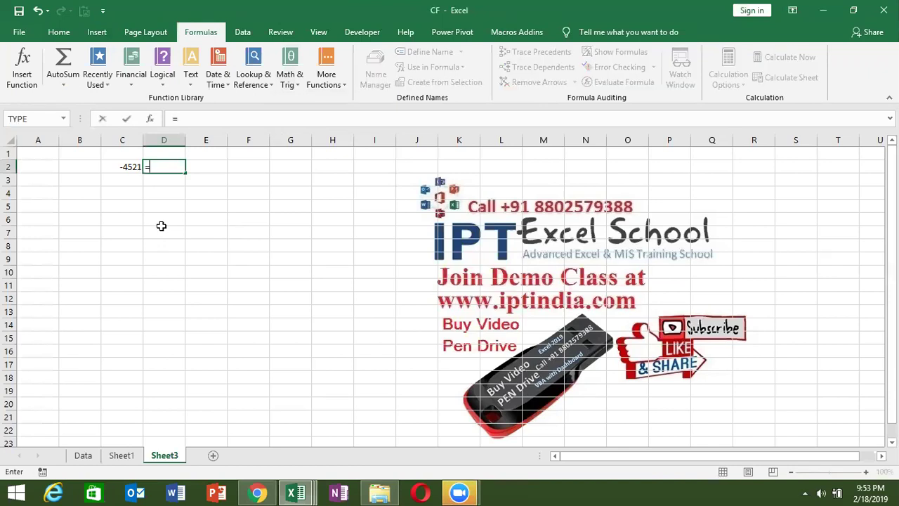
text(-)
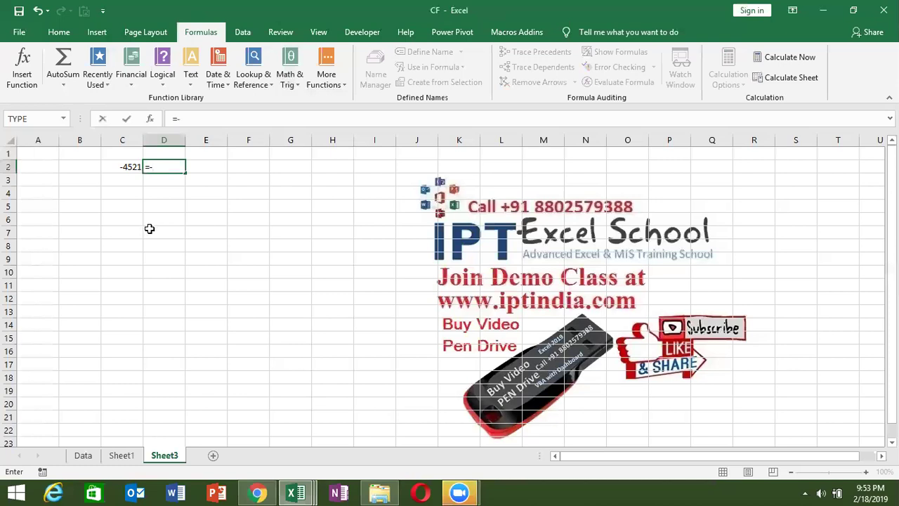
click(122, 169)
key(Return)
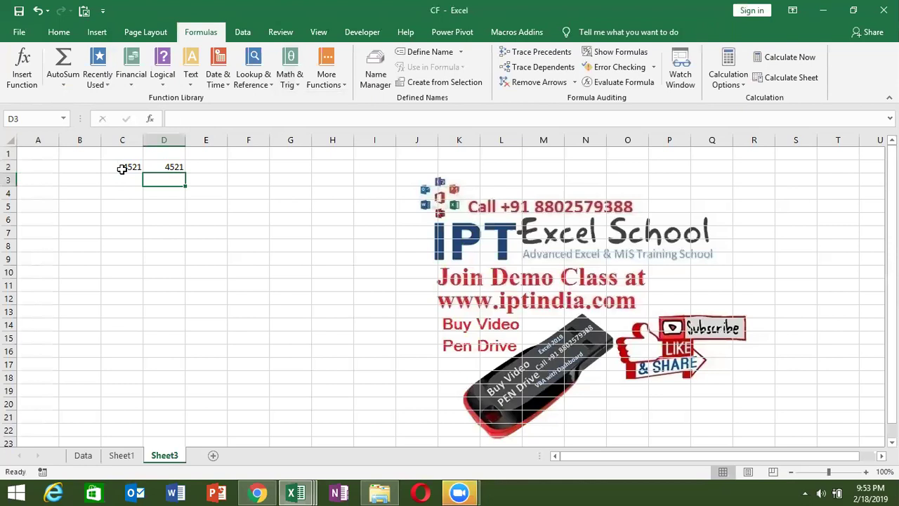
Step: Test the formula by entering 524 in C2, then clear C2:D2
click(122, 169)
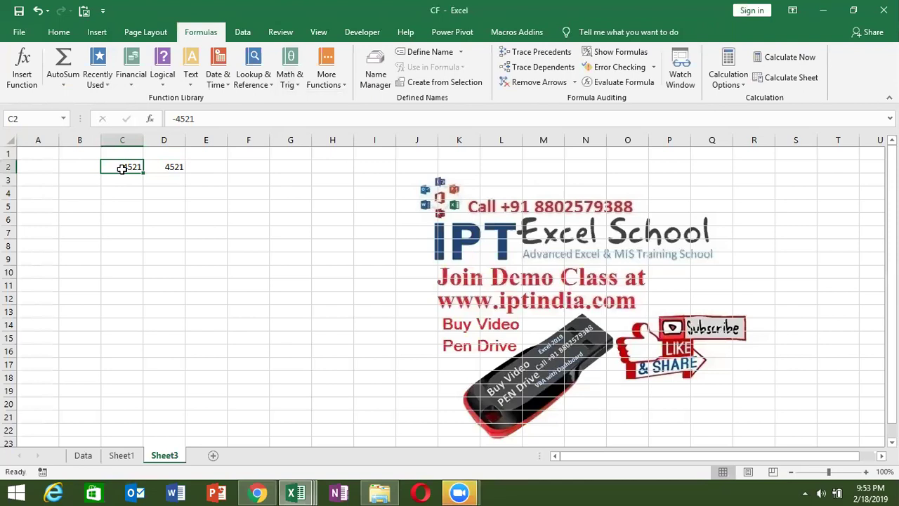
text(524)
key(Return)
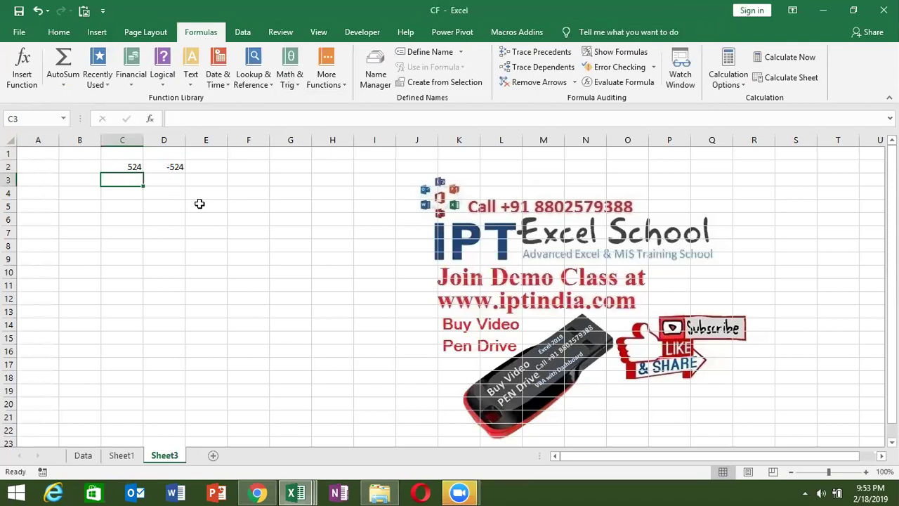
key(Up)
key(shift+Right)
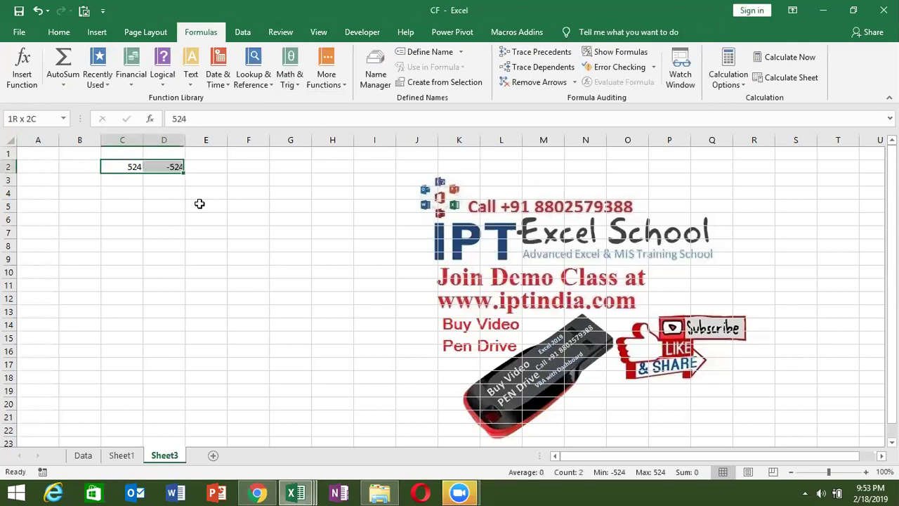
key(Delete)
key(Home)
Step: Type the header 'income' in A1 followed by 985, 2652 and 3652
key(Up)
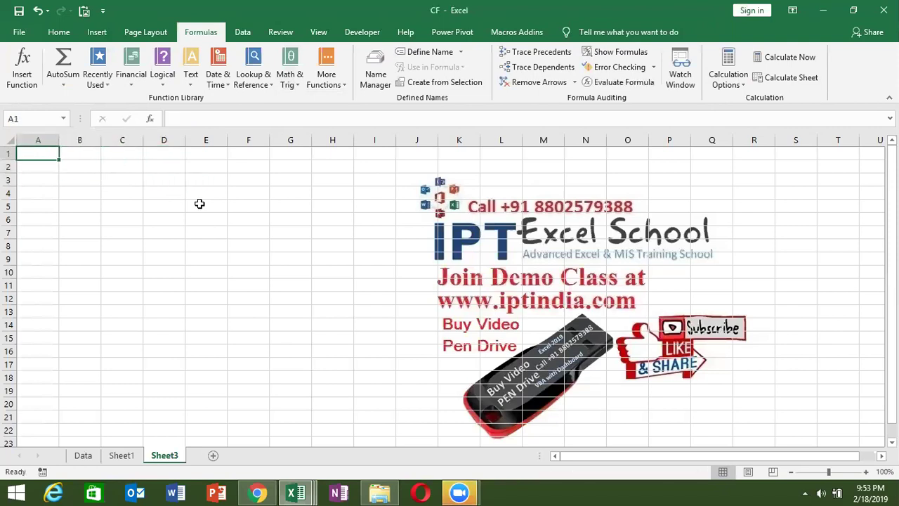
text(income)
key(Return)
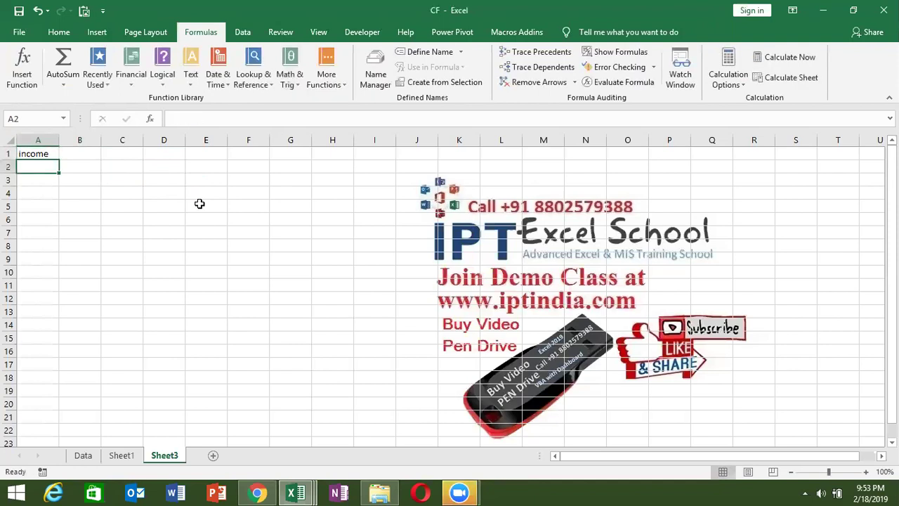
text(985)
key(Return)
text(2652)
key(Return)
text(3652)
key(Return)
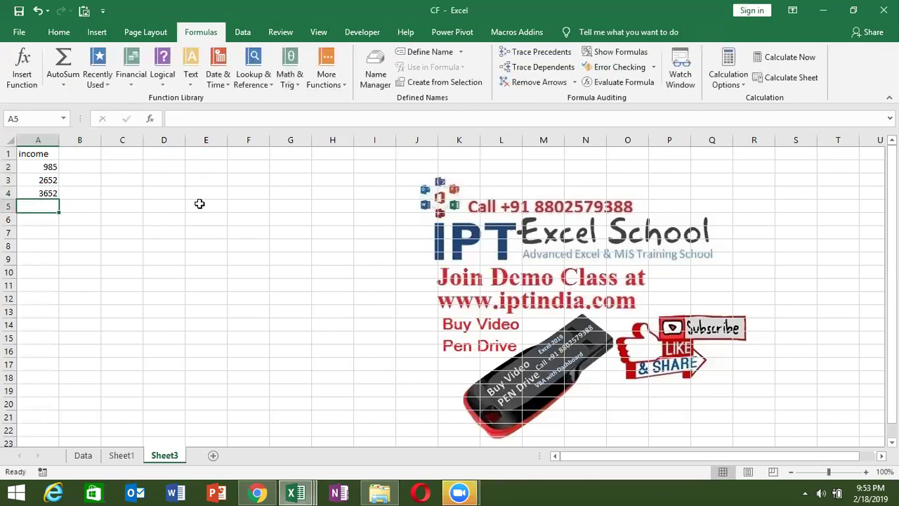
Step: Continue the column with -652, -85, 25 and 65 in A5:A8
text(-)
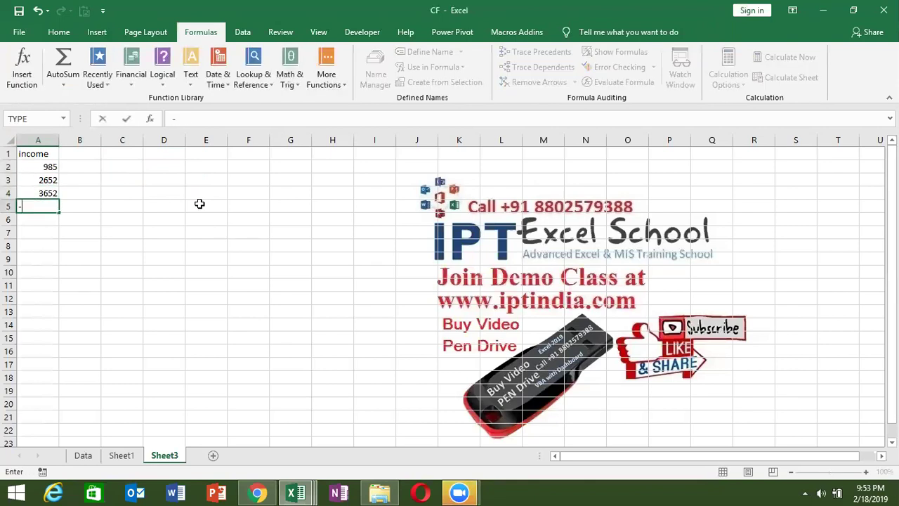
text(652)
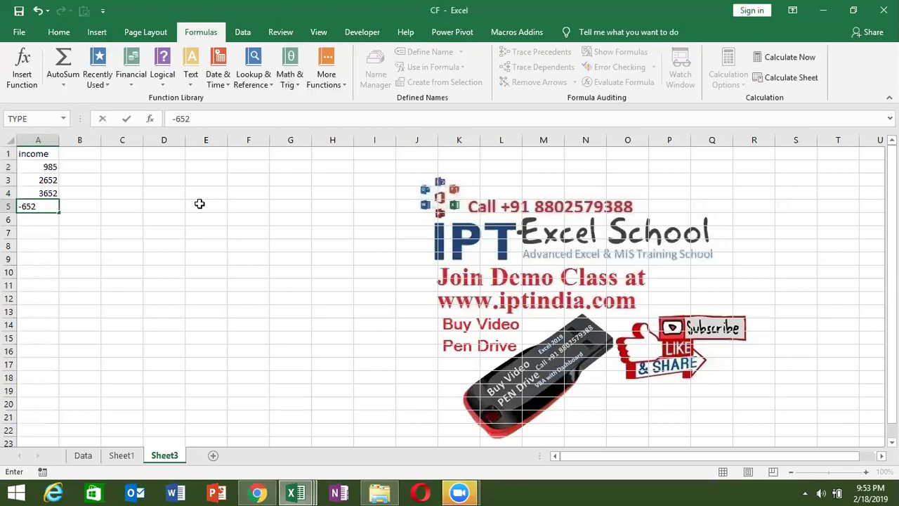
key(Return)
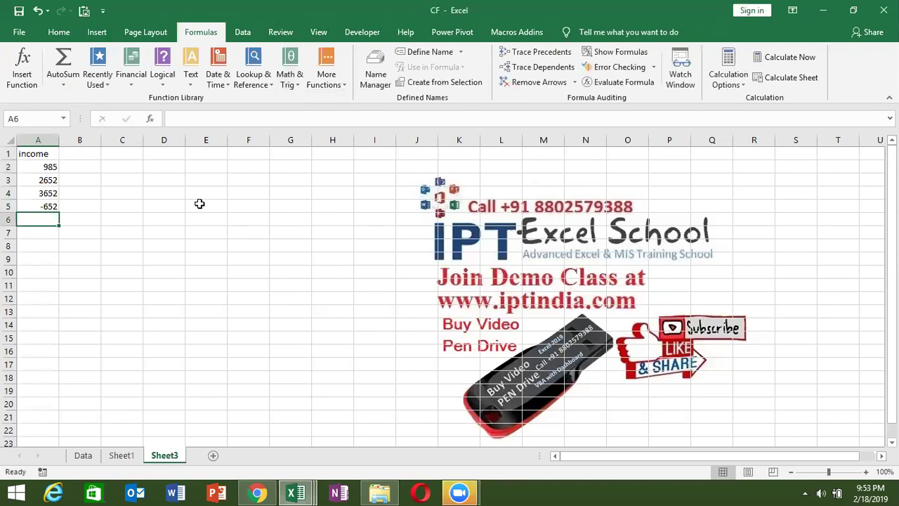
text(-85)
key(Return)
text(25)
key(Return)
text(65)
key(Return)
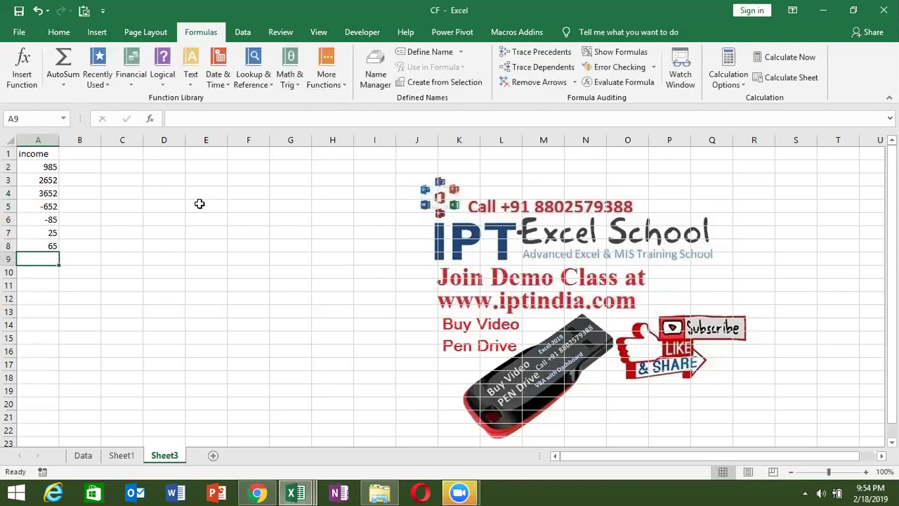
Step: Select the negative figures A5:A6, then the full income range A2:A8
key(Up)
key(Up)
key(Up)
key(Up)
key(shift+Down)
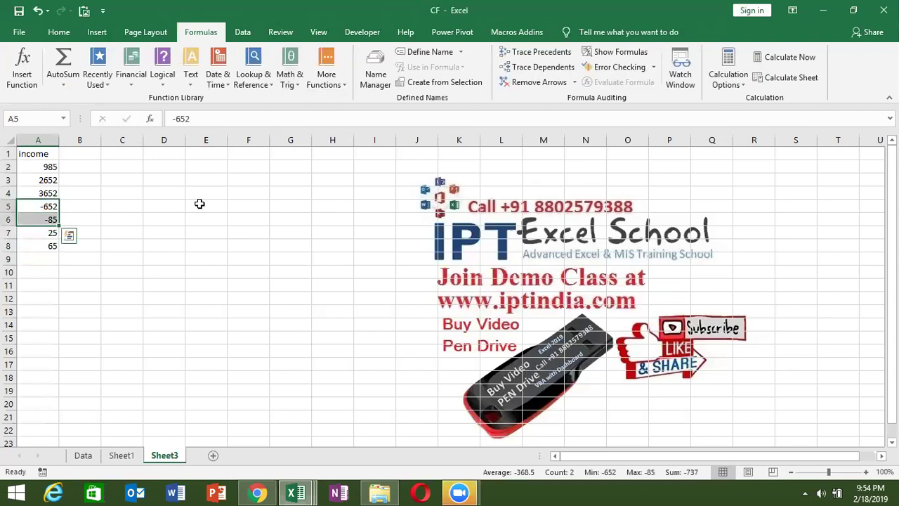
key(Up)
key(Up)
key(Up)
key(ctrl+shift+Down)
key(Right)
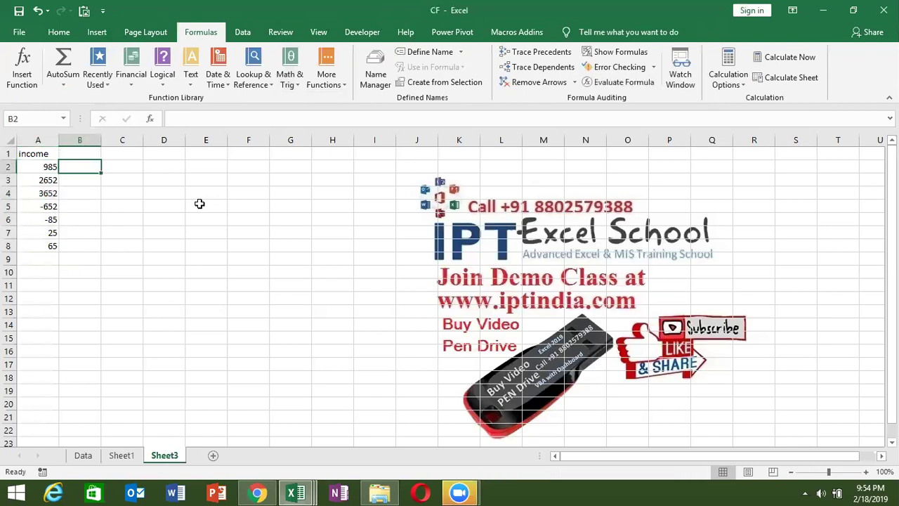
Step: Enter =ABS(A2) in B2 and fill it down to B8
text(=abs)
key(Tab)
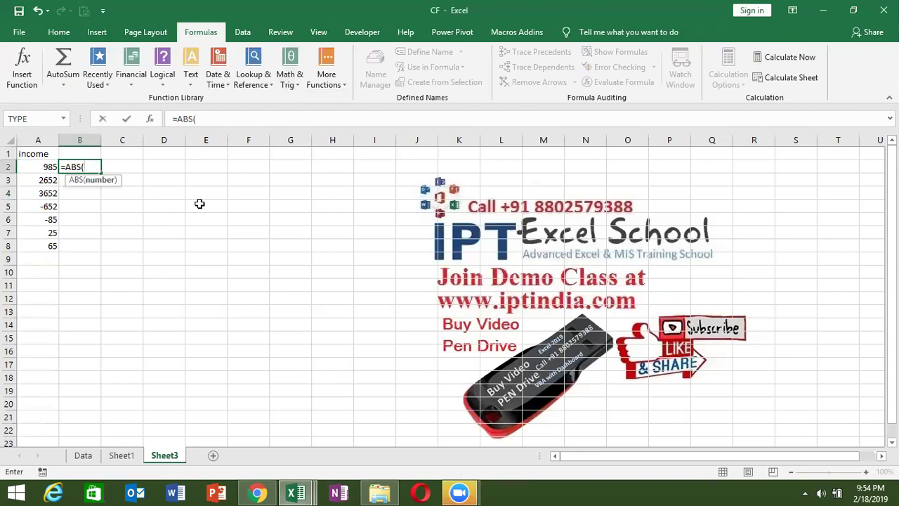
key(Left)
key(Return)
key(Up)
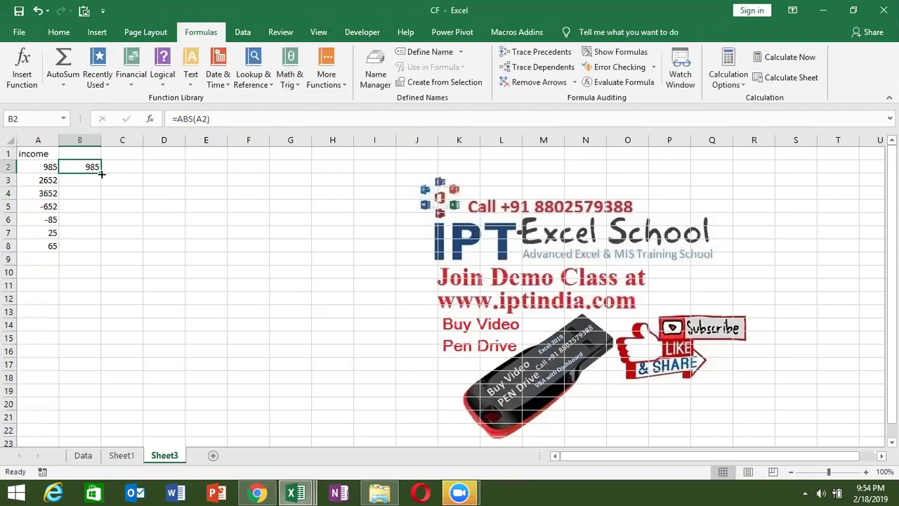
double_click(102, 173)
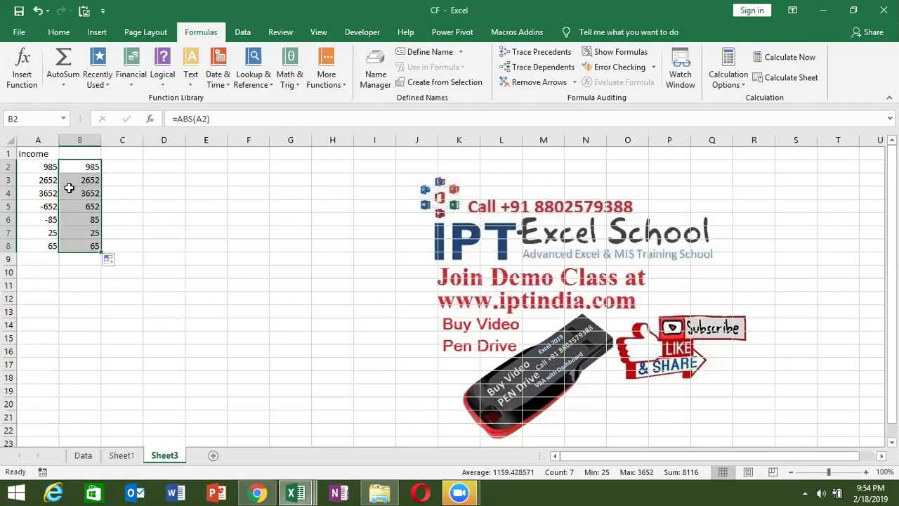
Step: Glance at the Math & Trig function list again and close it
click(229, 167)
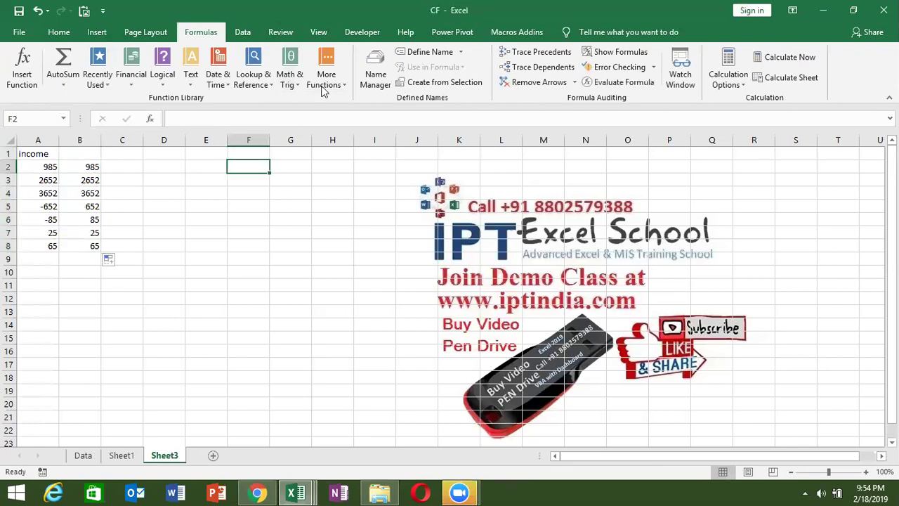
click(294, 80)
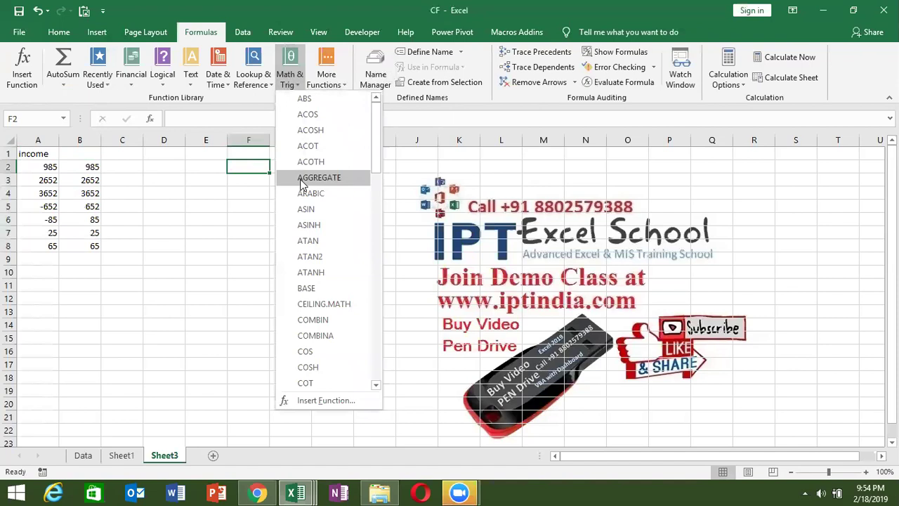
click(129, 392)
Step: Switch to the Data sheet and turn on header filters with Ctrl+Shift+L
click(75, 453)
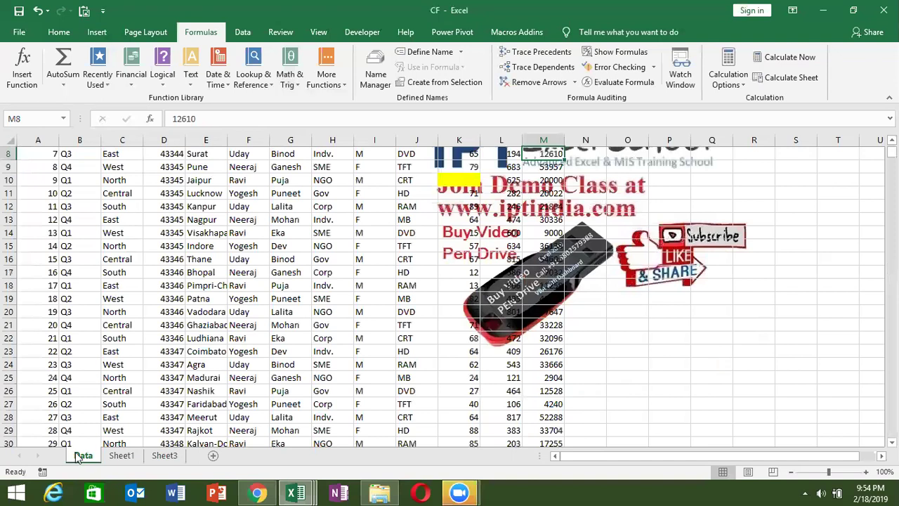
click(90, 372)
key(ctrl+Up)
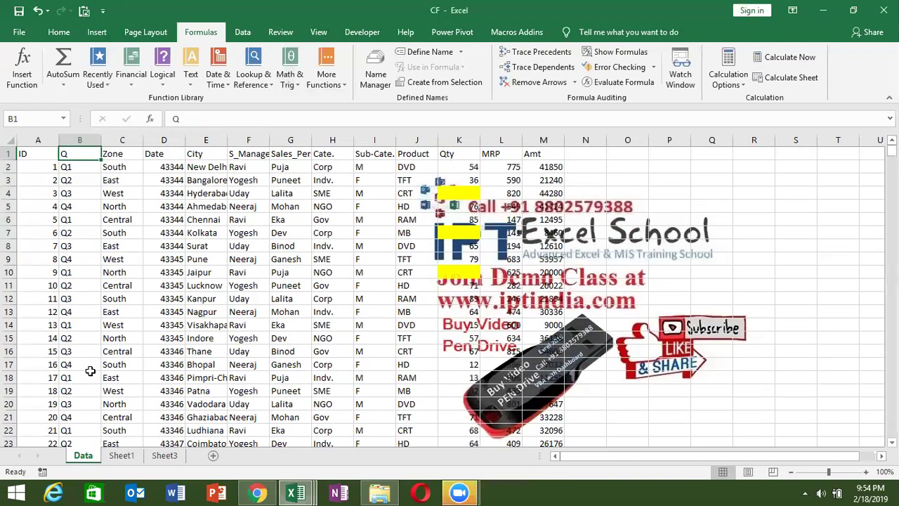
key(ctrl+shift+l)
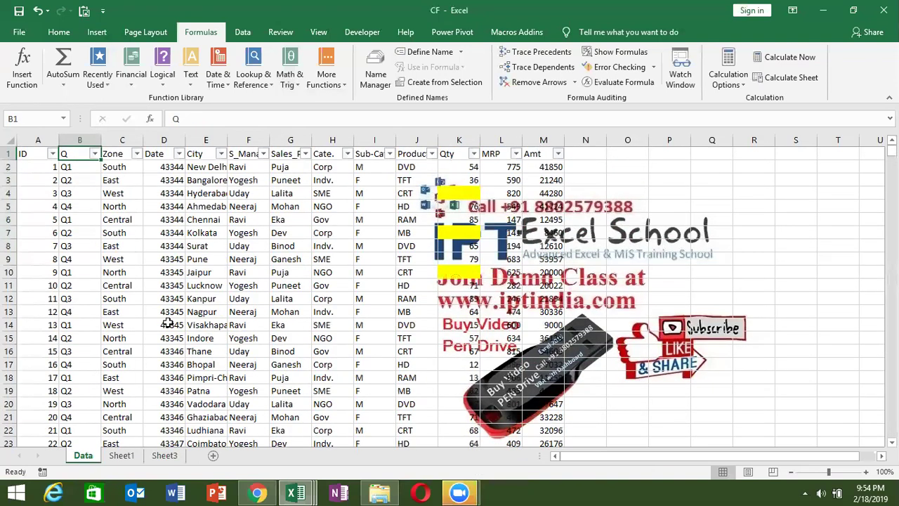
Step: Filter the City column to show only Agra rows
click(247, 231)
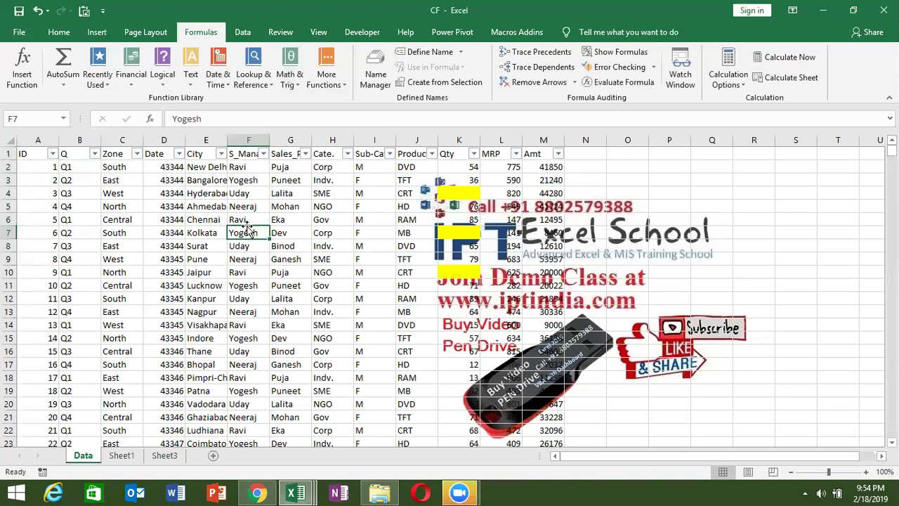
click(221, 156)
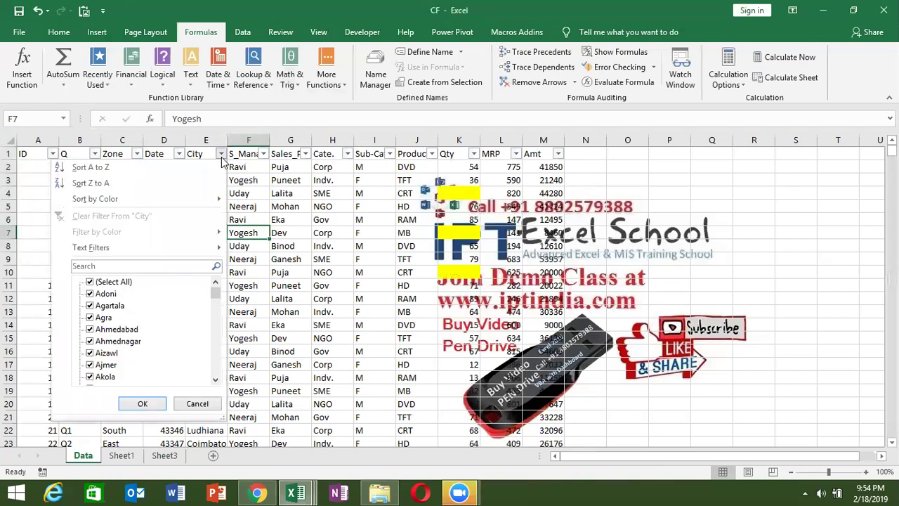
click(90, 282)
click(89, 318)
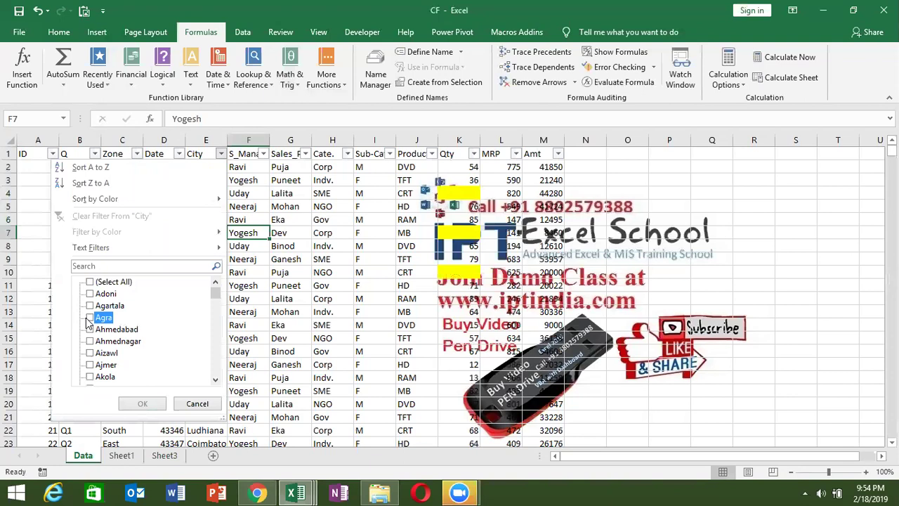
click(138, 406)
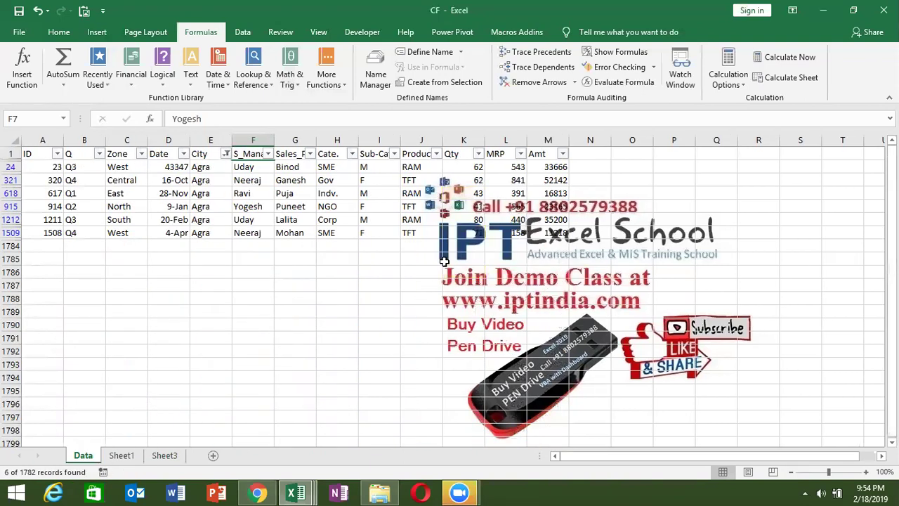
Step: Remove the filter so all rows show, then jump to the bottom of the data
click(464, 249)
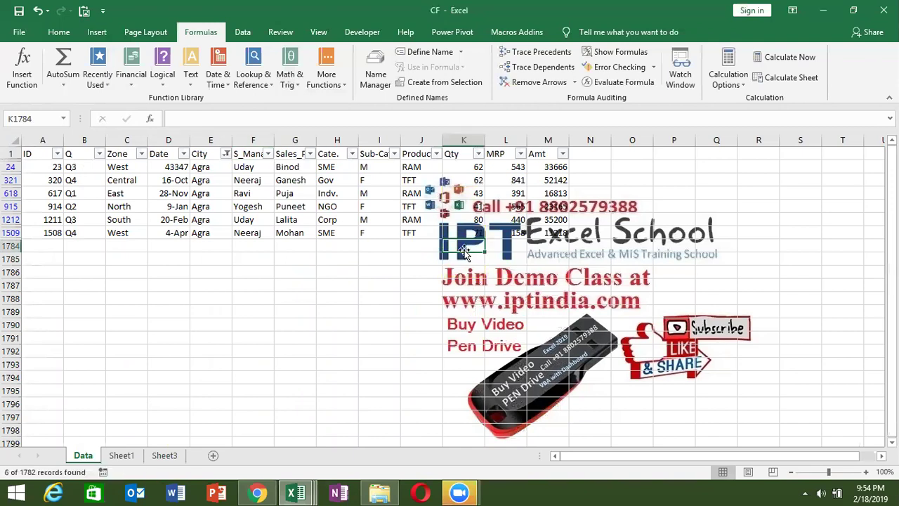
key(ctrl+shift+l)
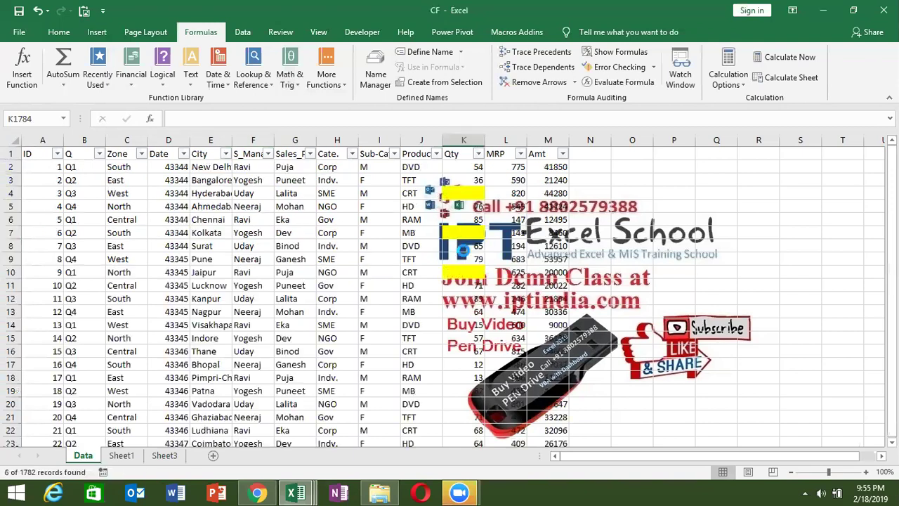
key(ctrl+Down)
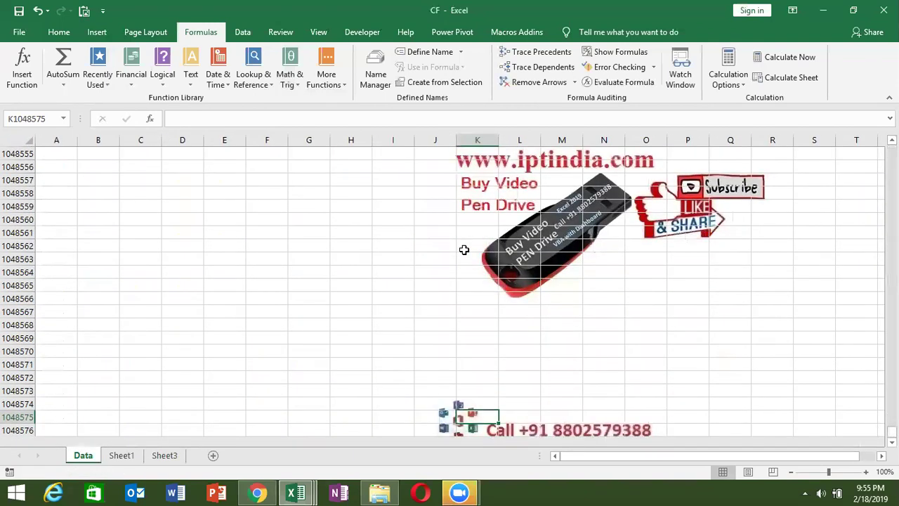
Step: Label J1785 'Total', correcting the 'Toatl' typo
key(ctrl+Up)
key(Down)
key(Down)
key(Up)
key(Left)
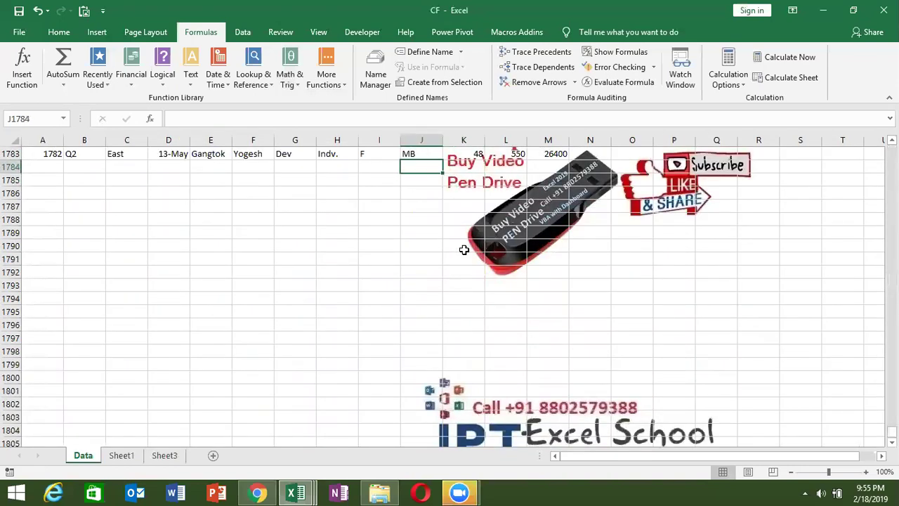
key(Down)
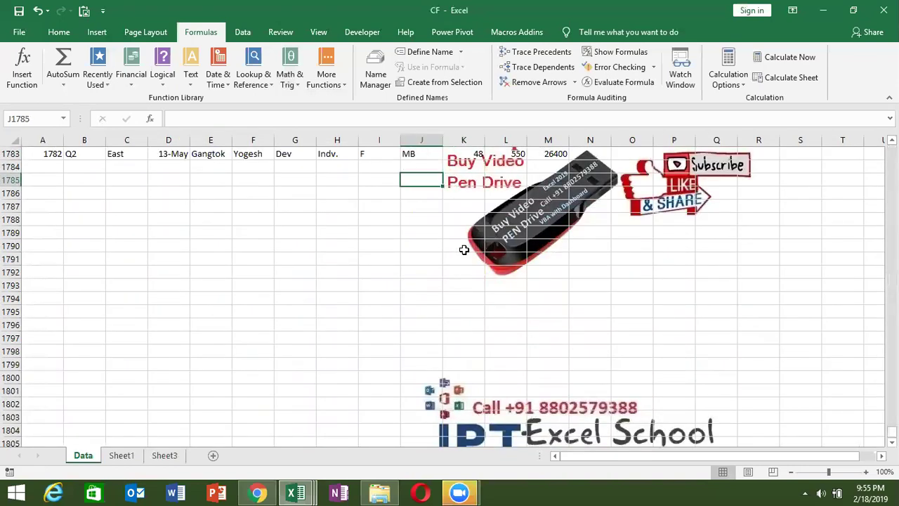
text(Toatl)
key(Tab)
key(shift+Tab)
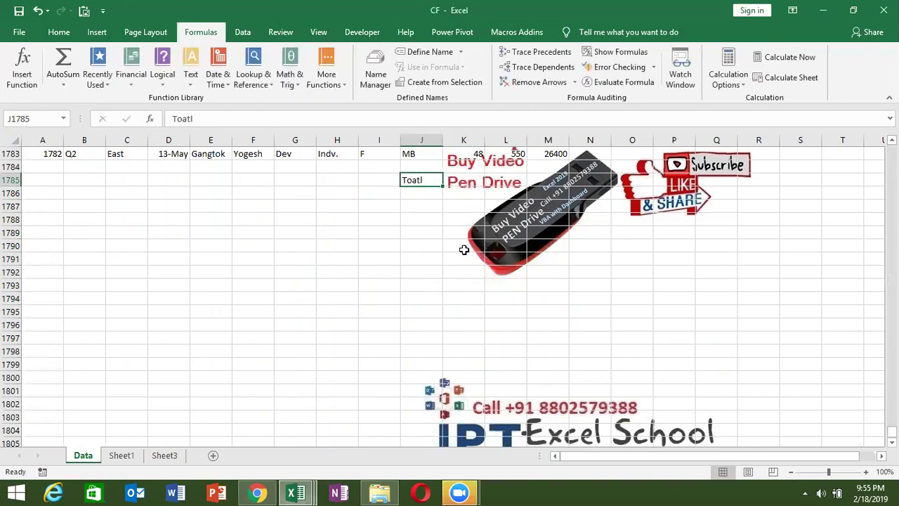
text(Total)
key(Tab)
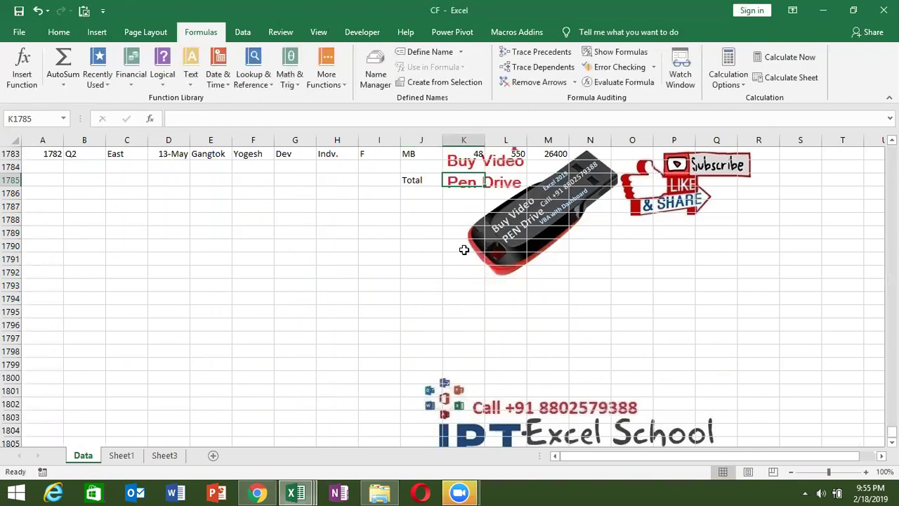
Step: Enter =SUM(K2:K1783) in K1785 to total the Qty column
text(=sum)
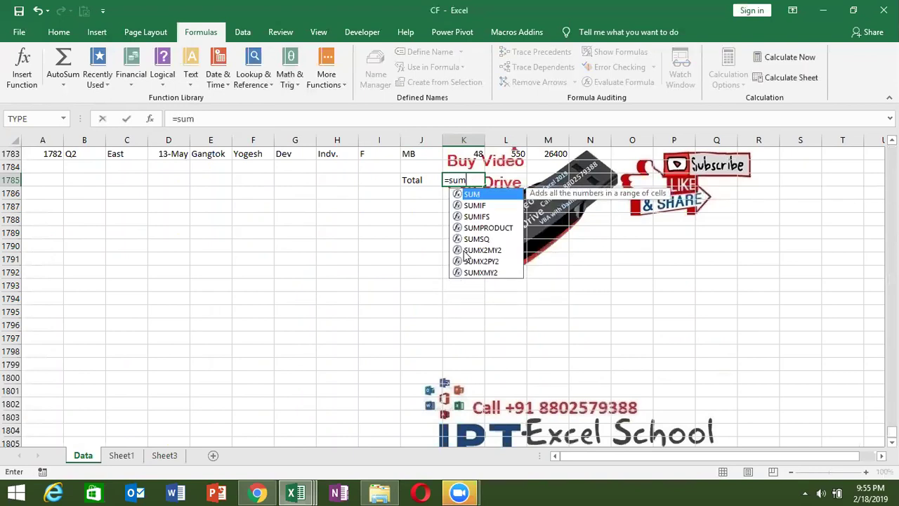
key(Tab)
key(Up)
key(Up)
key(Up)
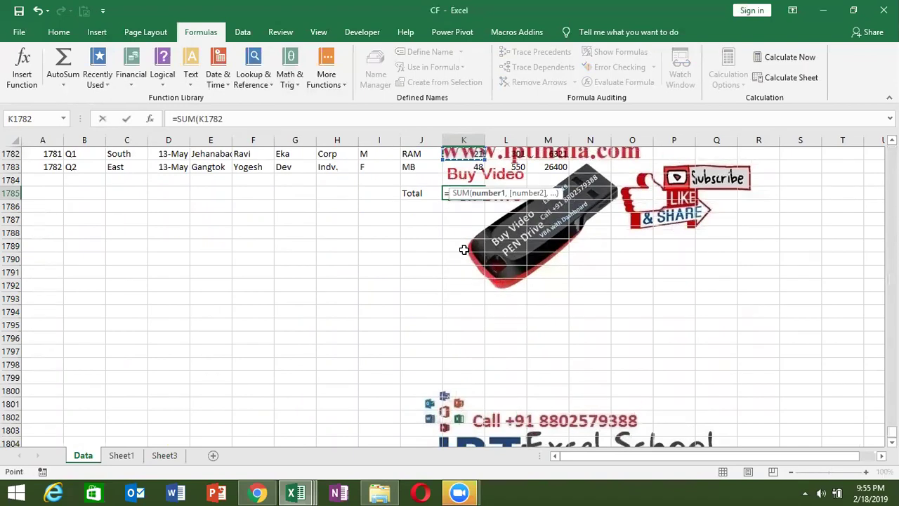
key(Down)
key(ctrl+shift+Up)
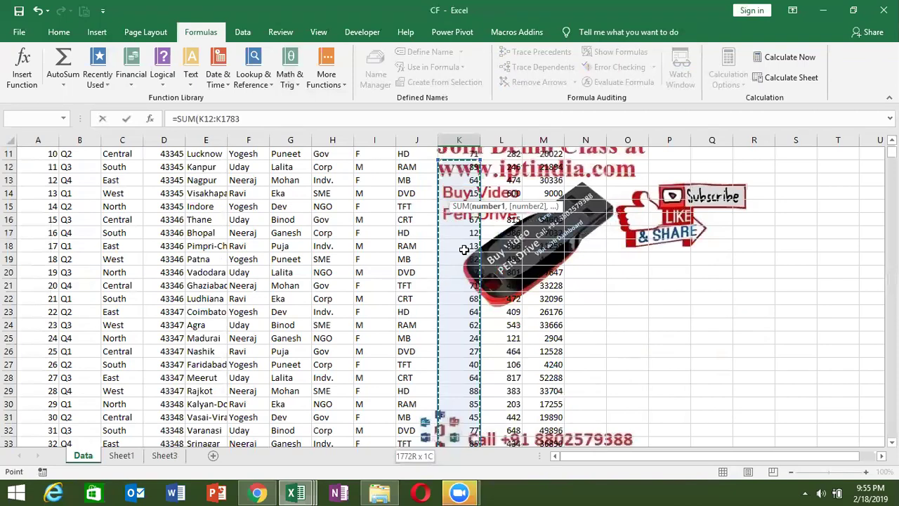
key(shift+Up)
key(shift+Up)
key(shift+Up)
key(shift+Up)
key(shift+Up)
key(shift+Up)
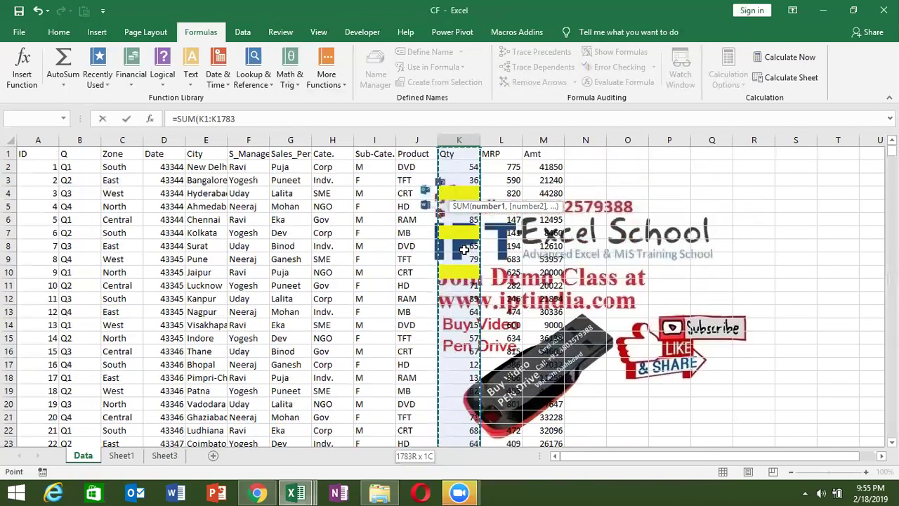
key(Return)
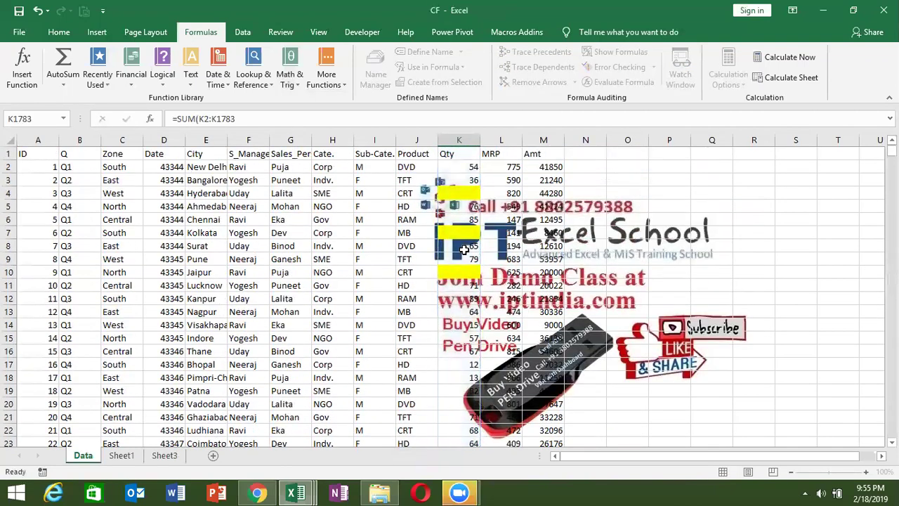
Step: Check the Qty total in K1785, then jump up to the Product header in J1
key(Up)
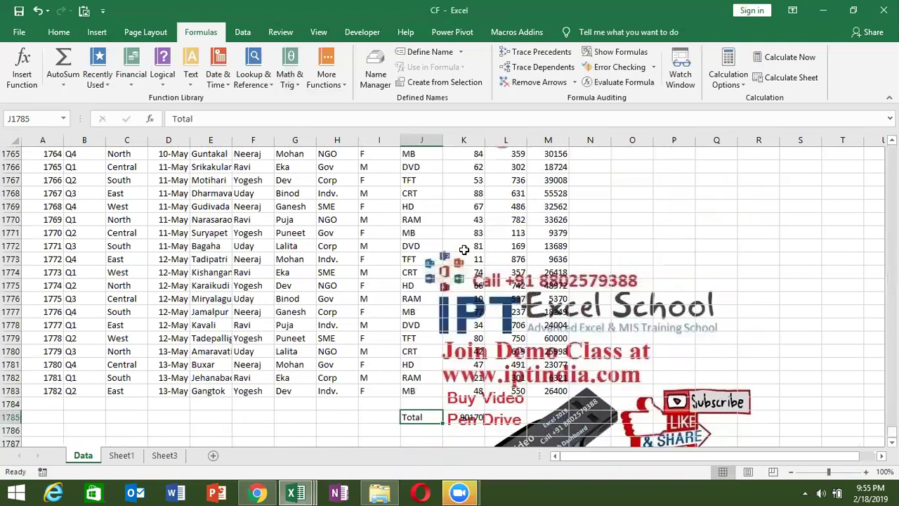
key(Right)
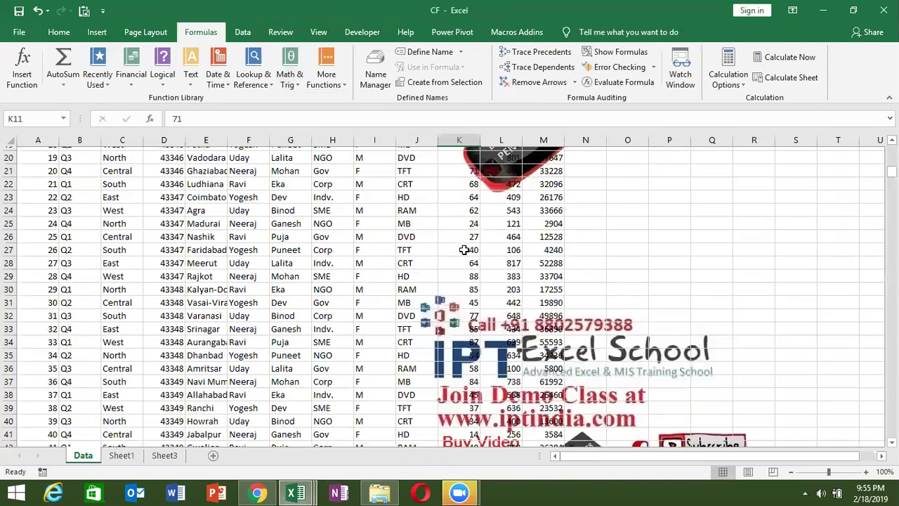
key(ctrl+Up)
key(ctrl+Up)
key(Left)
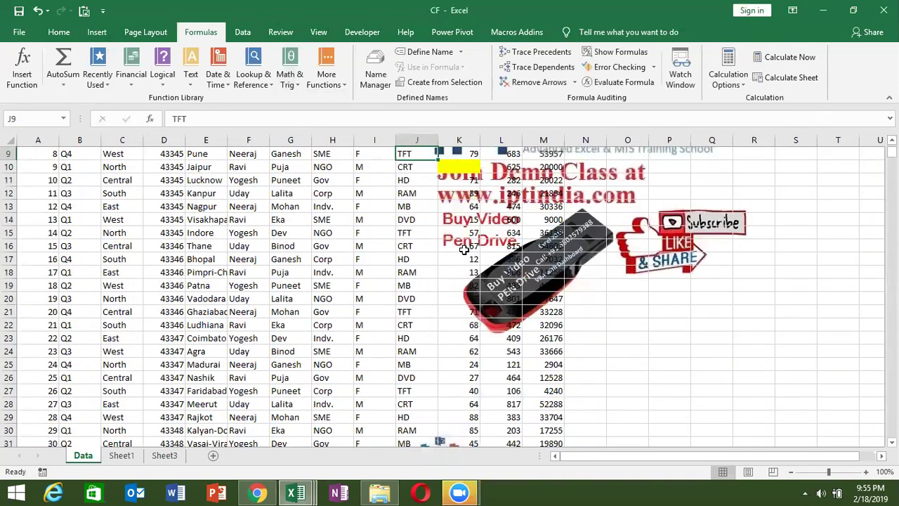
key(ctrl+Up)
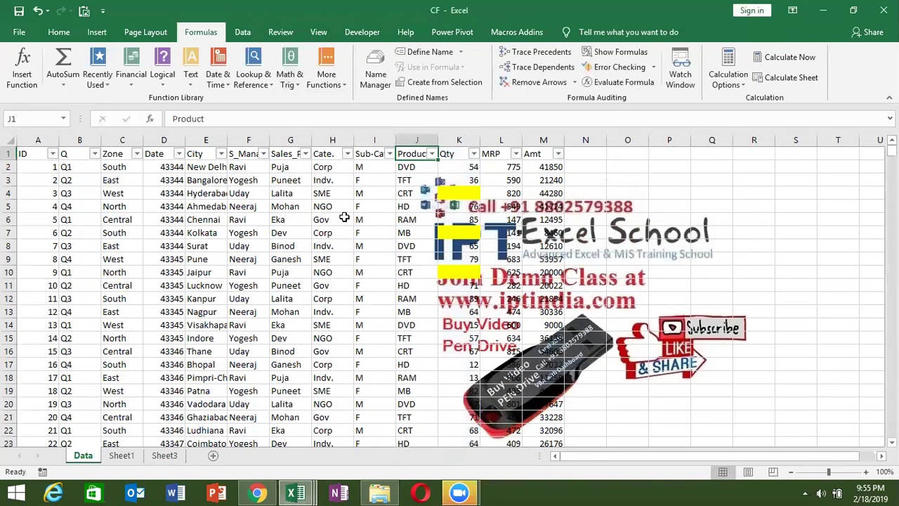
Step: Filter City to Agra only and inspect the SUM formula in the Total cell
click(221, 153)
click(90, 282)
click(90, 281)
click(90, 281)
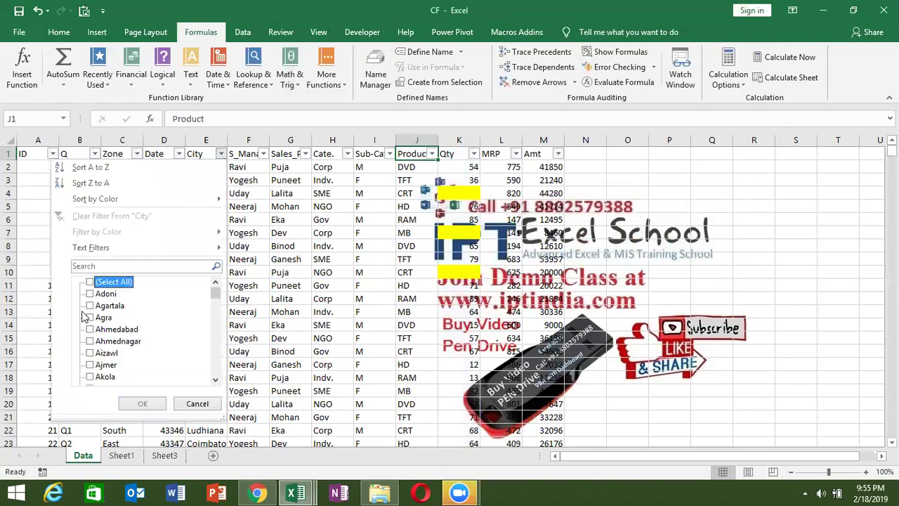
click(90, 318)
click(143, 404)
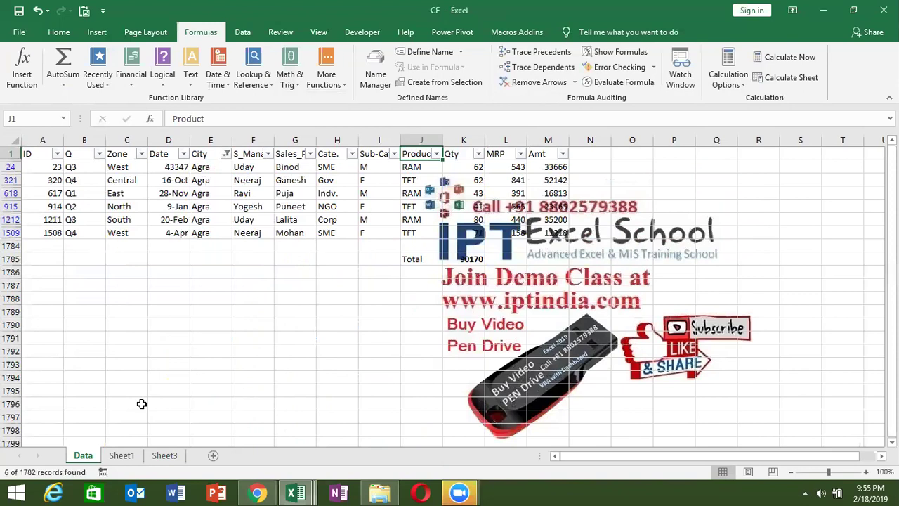
click(470, 259)
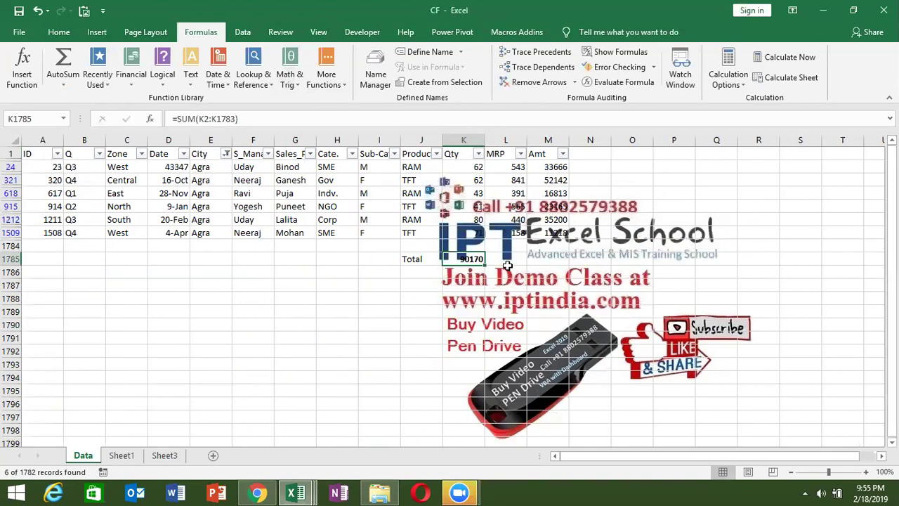
Step: Clear the filter and start a SUBTOTAL formula in K1785, fixing a mistaken SUBSTITUTE pick
key(ctrl+shift+l)
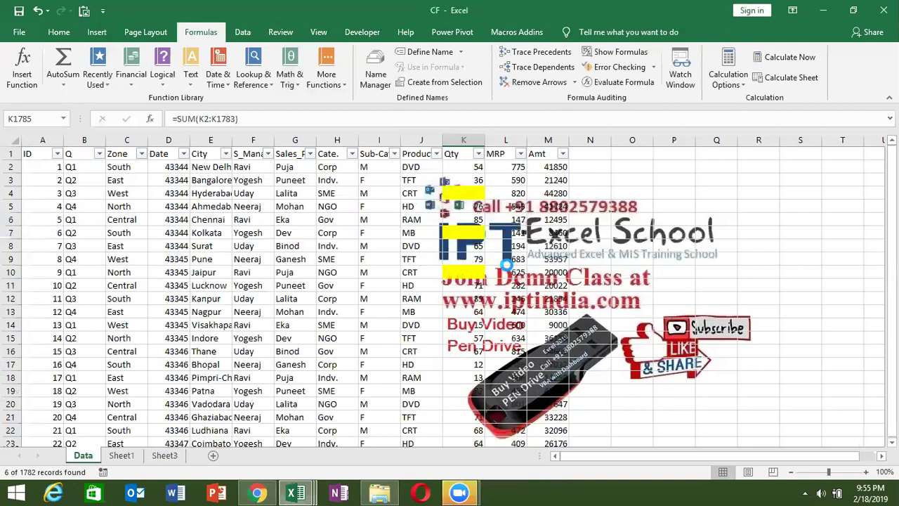
key(Left)
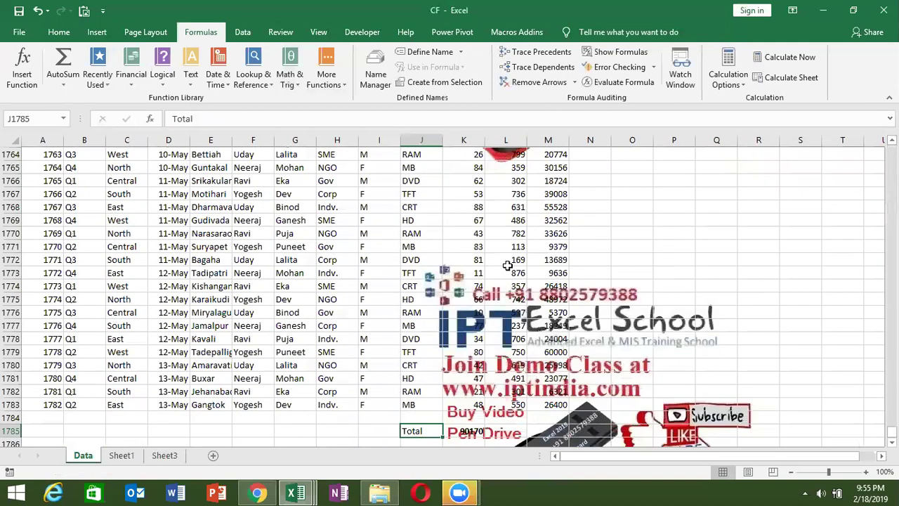
key(Right)
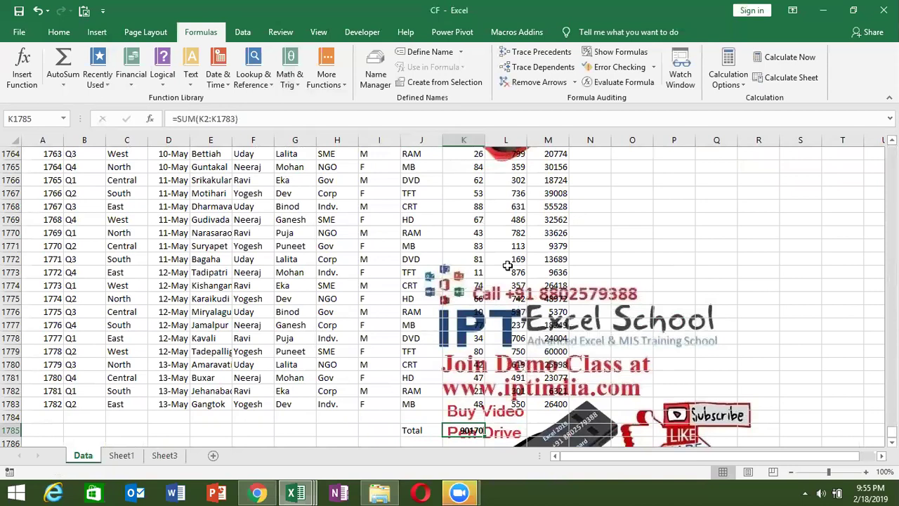
text(=su)
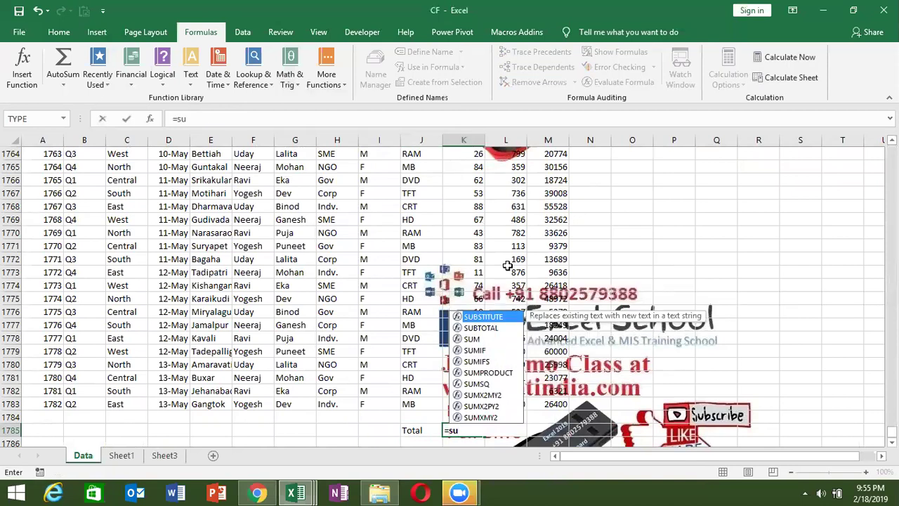
text(b)
key(Tab)
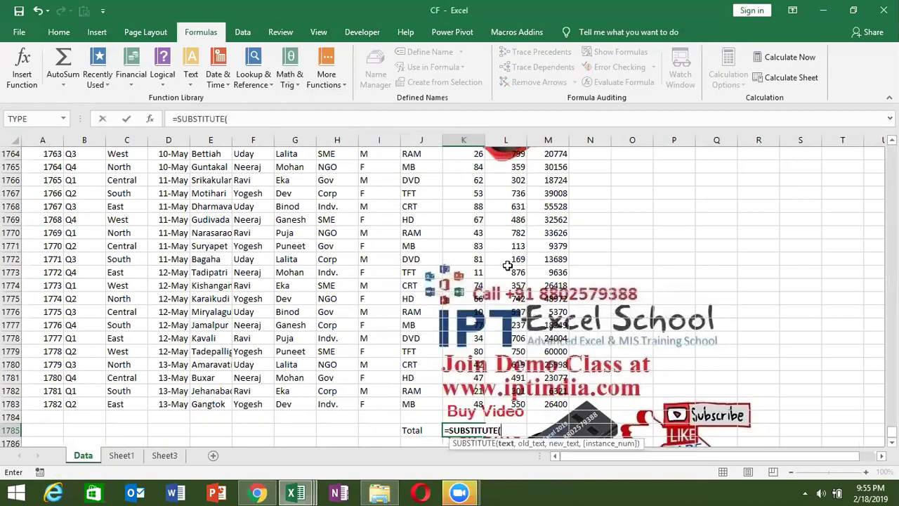
key(BackSpace)
key(BackSpace)
key(BackSpace)
key(BackSpace)
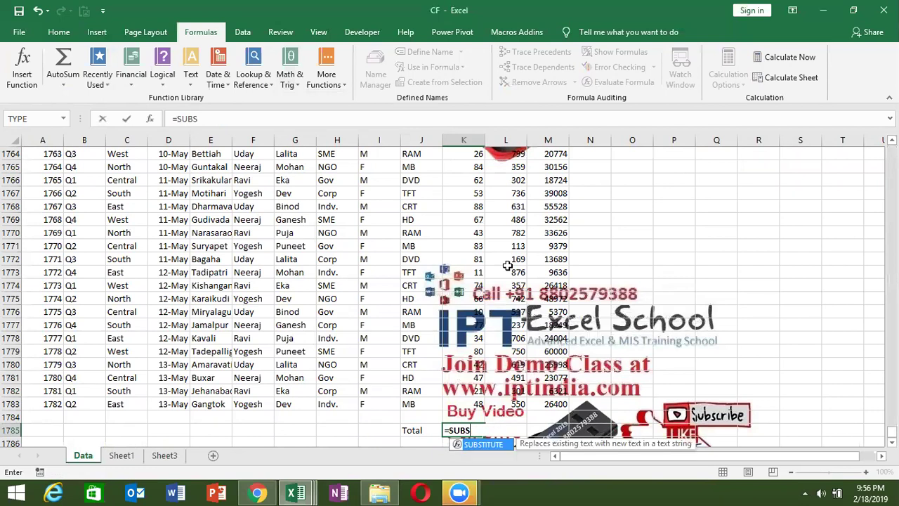
key(BackSpace)
key(Down)
key(Escape)
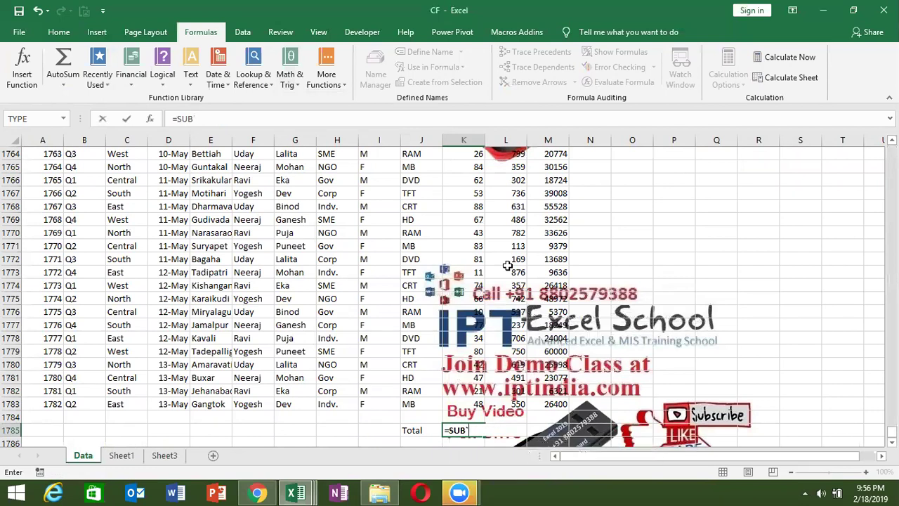
key(Down)
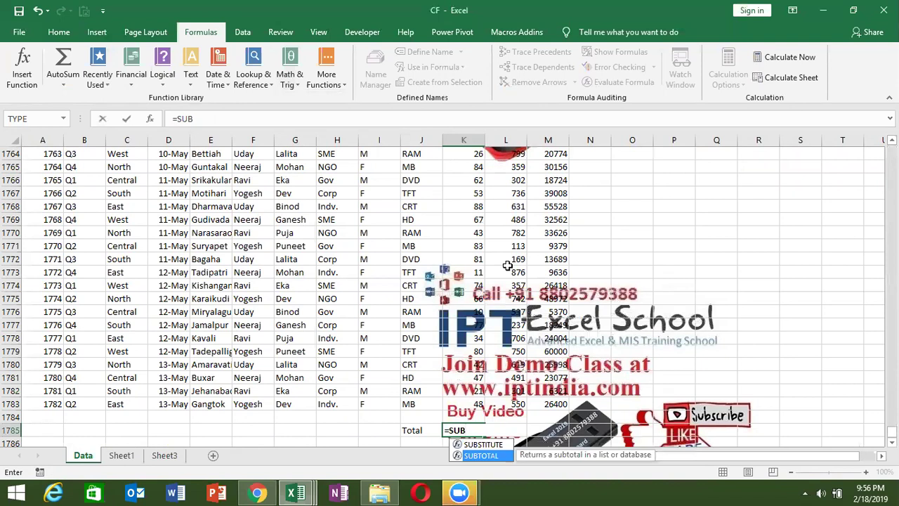
key(Tab)
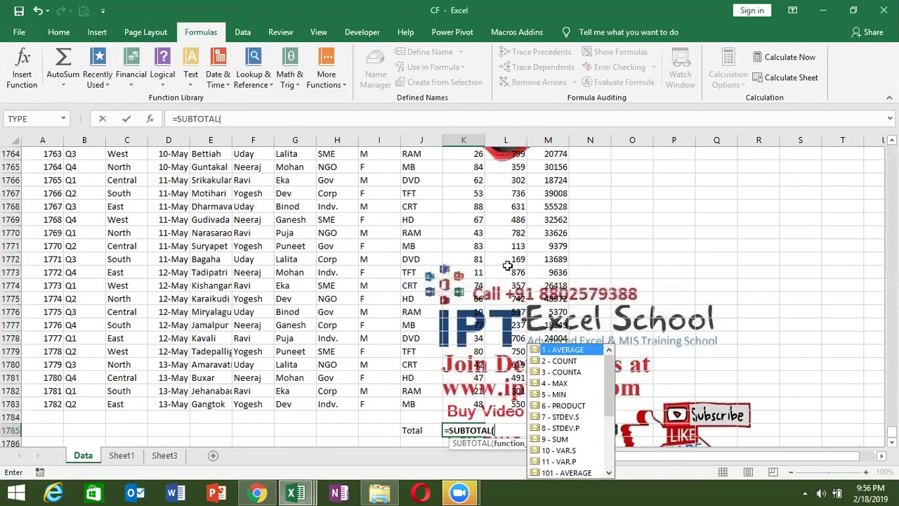
Step: Choose function number 9 (SUM) and reference the Qty range up to K1783
key(Down)
key(Down)
key(Down)
key(Down)
key(Down)
key(Down)
key(Down)
key(Down)
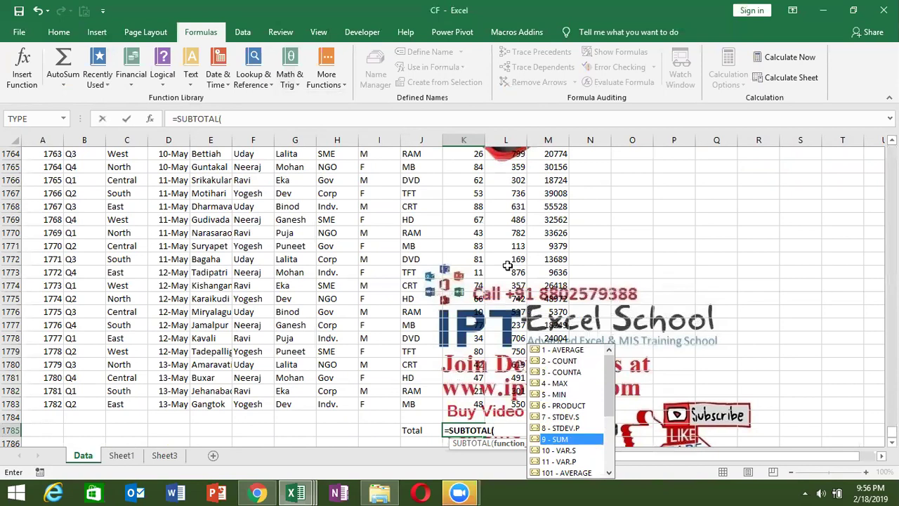
key(Tab)
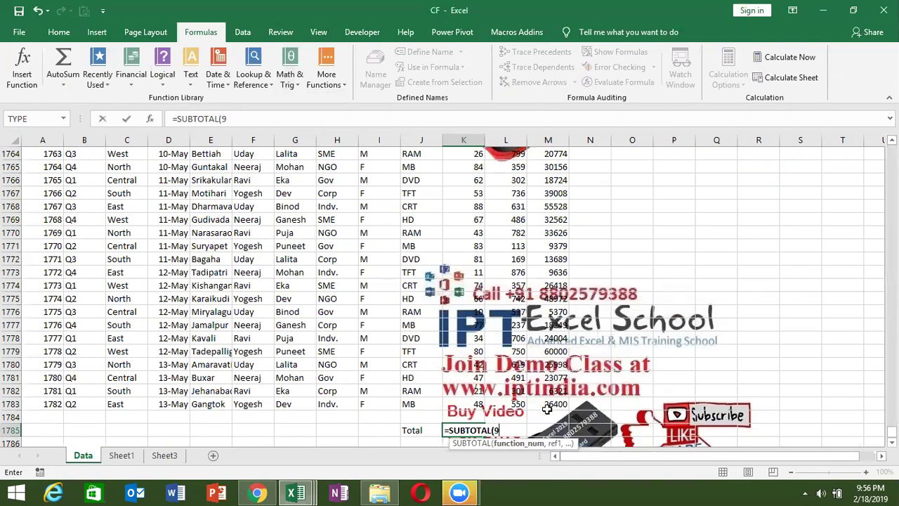
text(,)
click(479, 403)
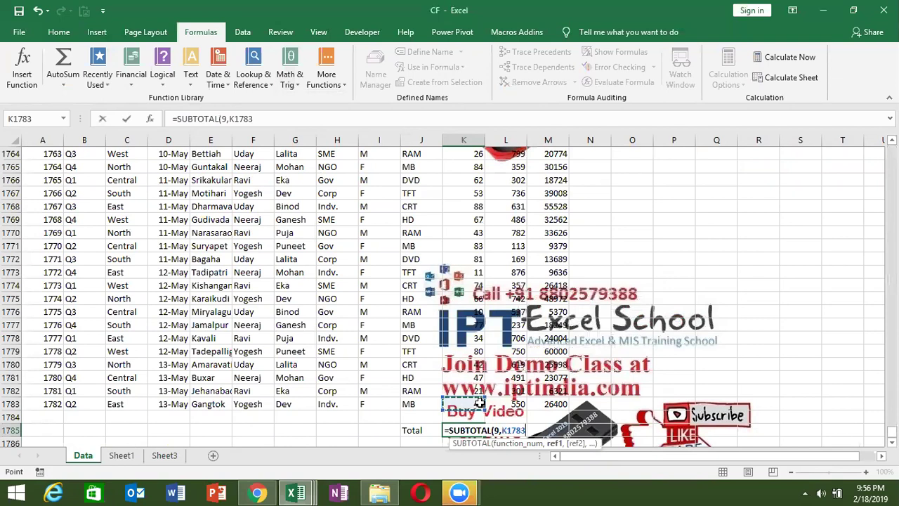
key(ctrl+shift+Up)
key(ctrl+shift+Up)
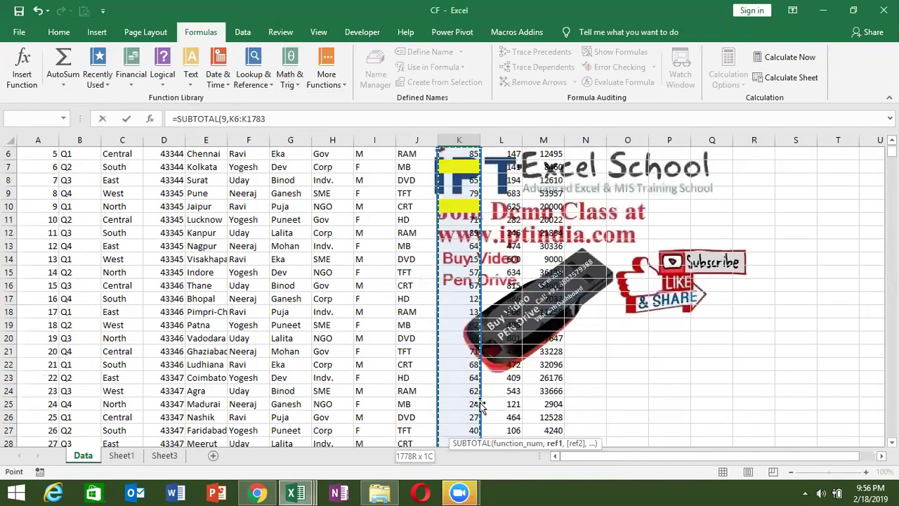
key(ctrl+shift+Up)
Step: Commit the SUBTOTAL formula in K1785 and jump back to the table's header row
key(Return)
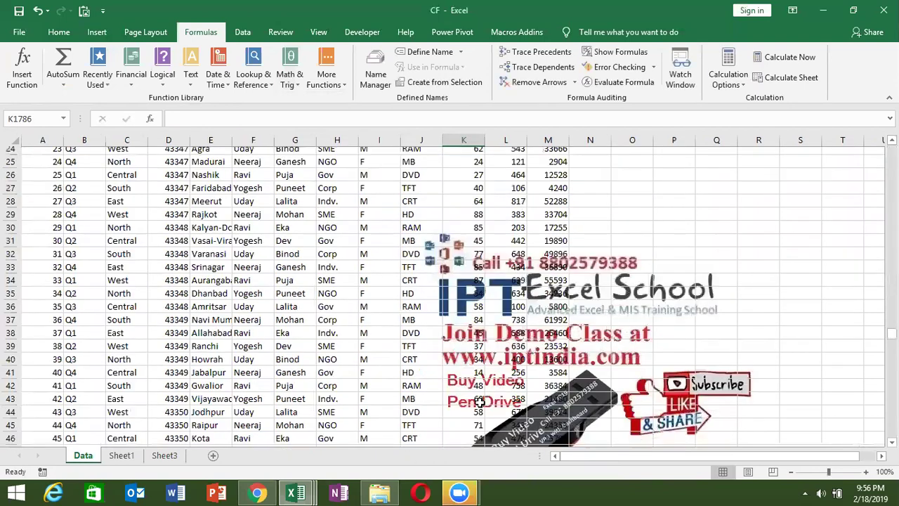
key(ctrl+Up)
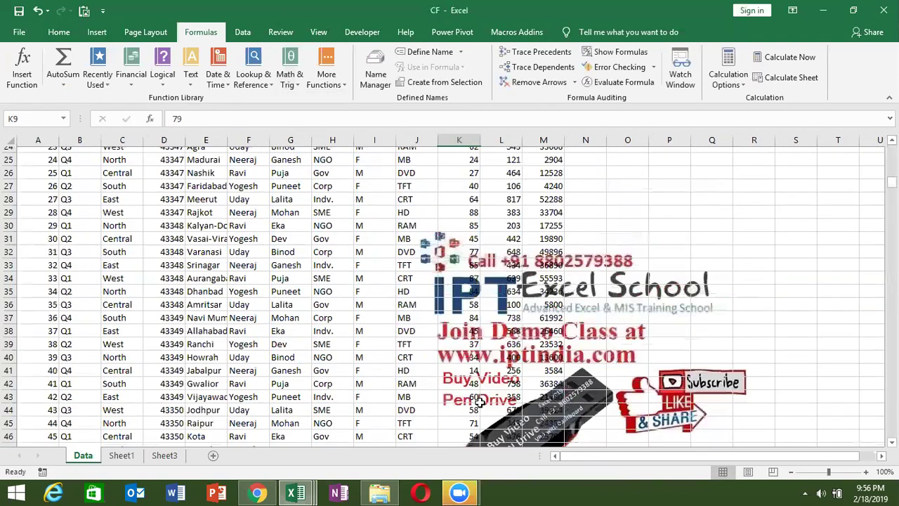
key(Left)
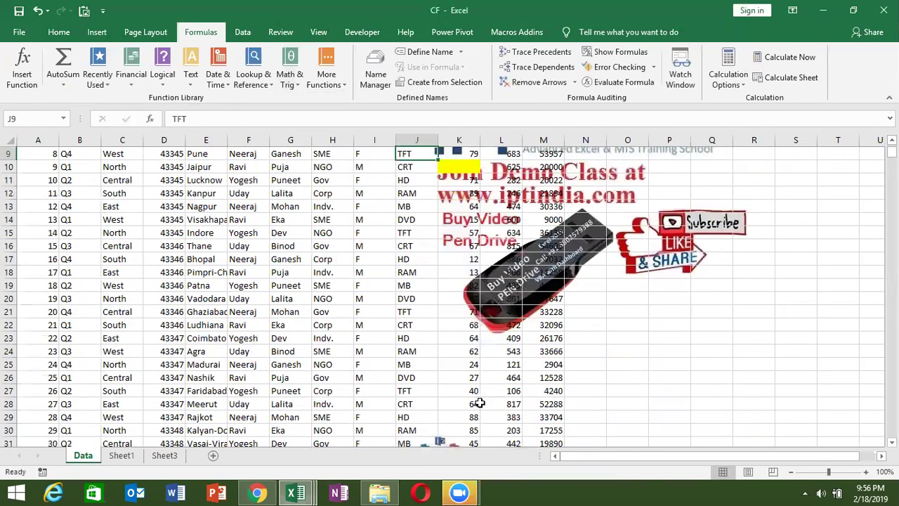
key(ctrl+Up)
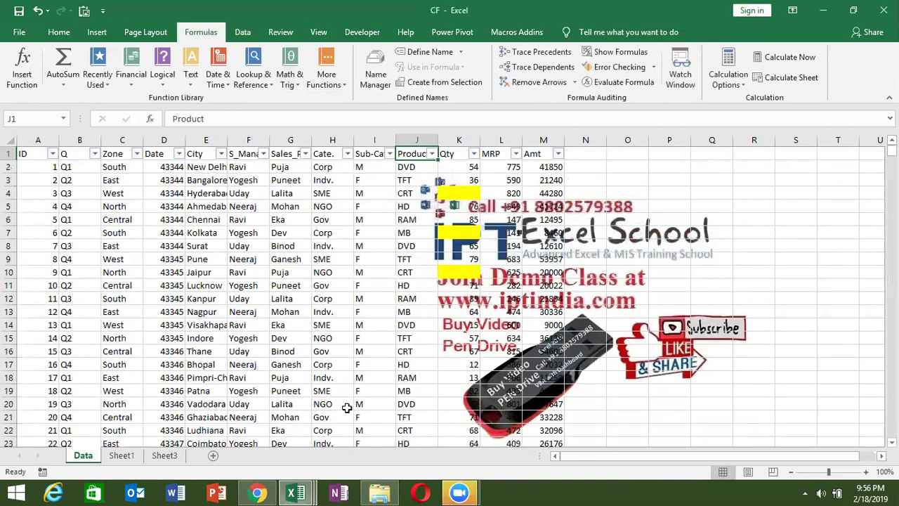
Step: Filter the City column to Agra only and check that the K1785 total shows 359
click(221, 154)
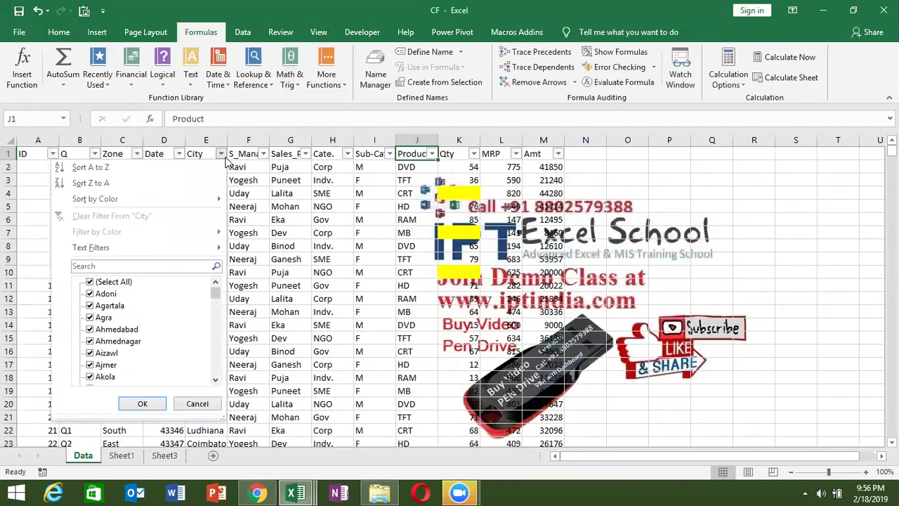
click(89, 281)
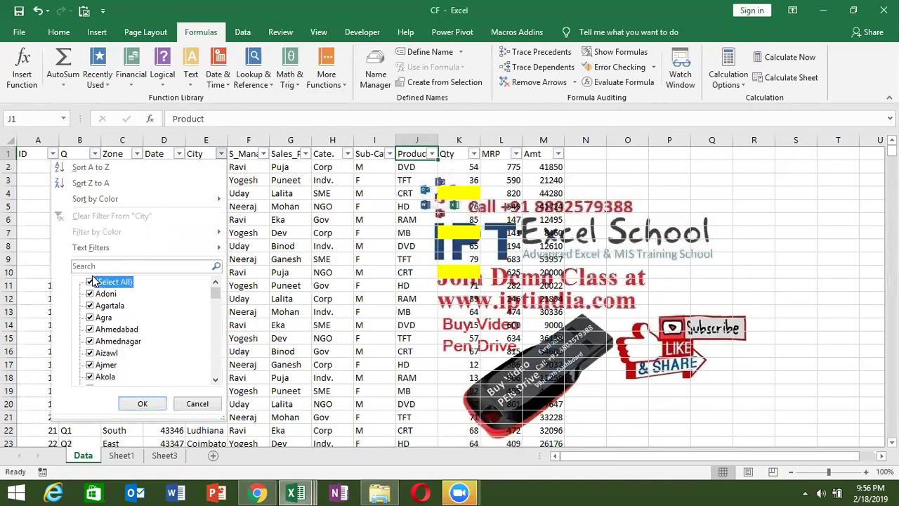
click(89, 318)
key(Return)
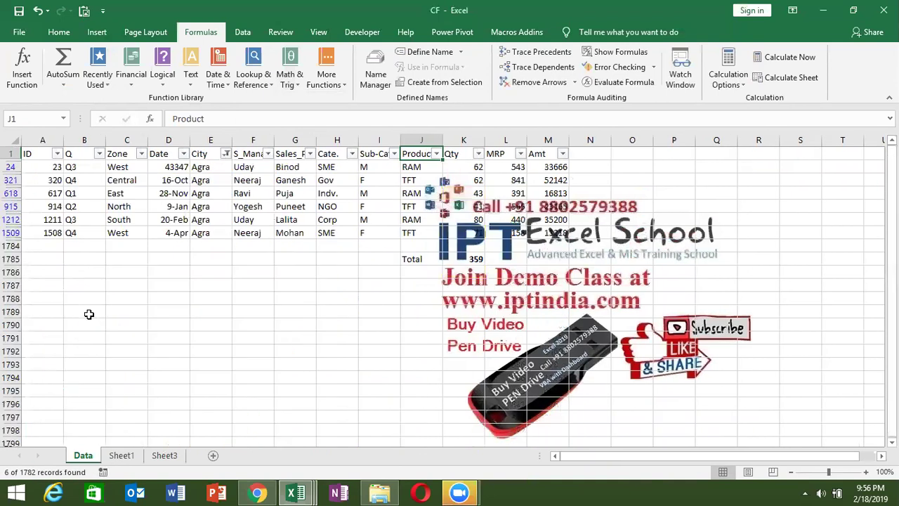
click(473, 271)
click(475, 260)
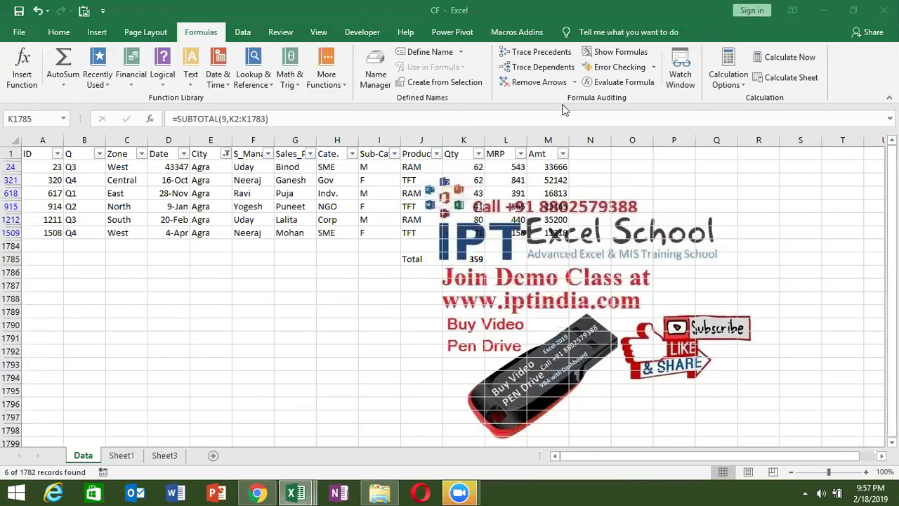
click(478, 262)
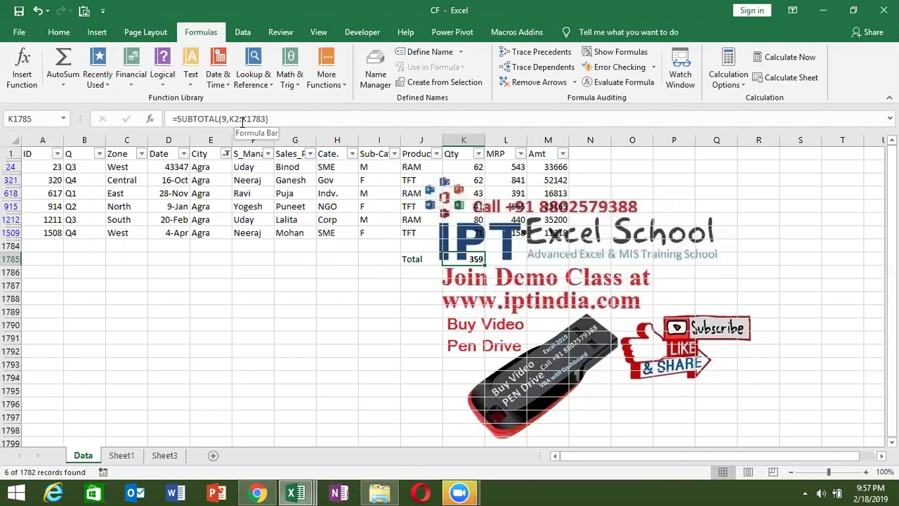
Step: Enter =NA() in K1212 so the Qty total in K1785 shows #N/A
key(Up)
key(Up)
key(Up)
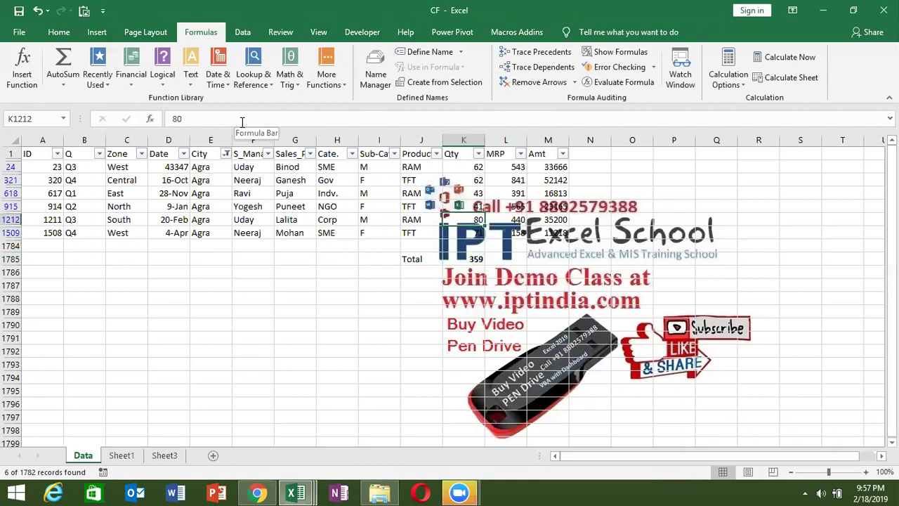
text(=n)
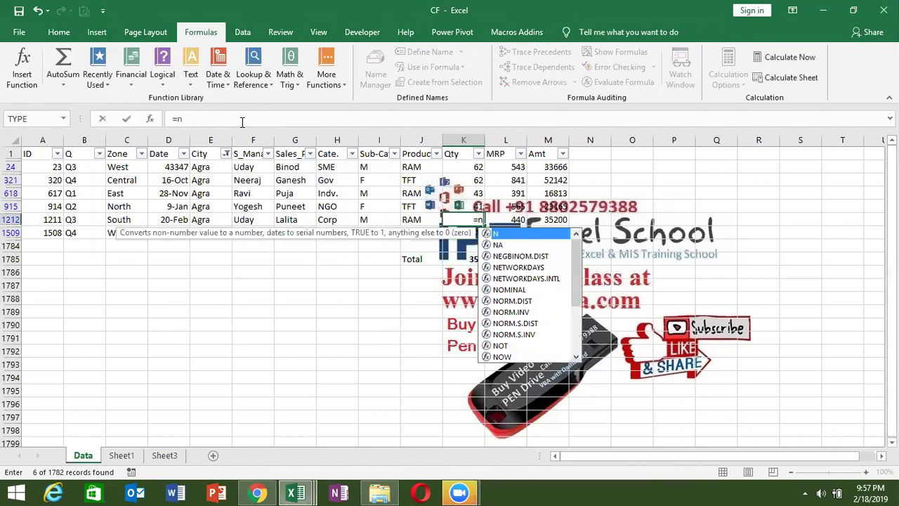
text(a())
key(Return)
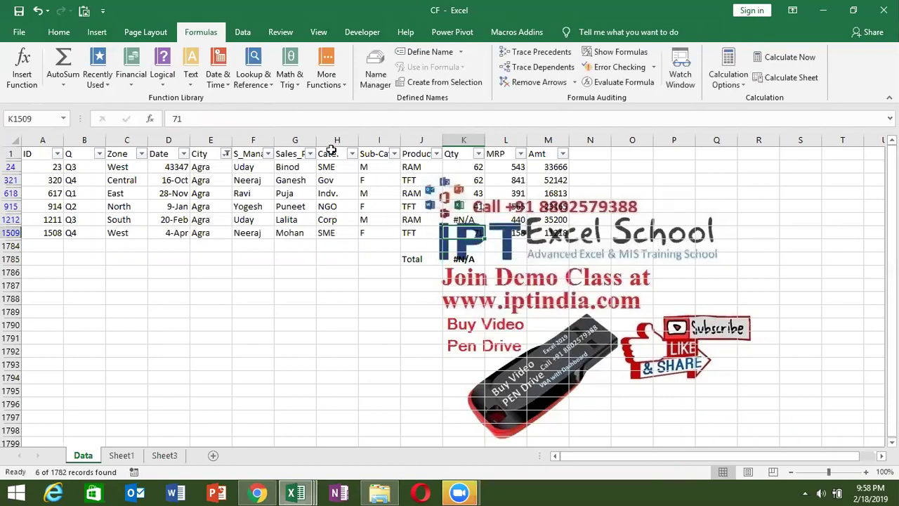
click(458, 224)
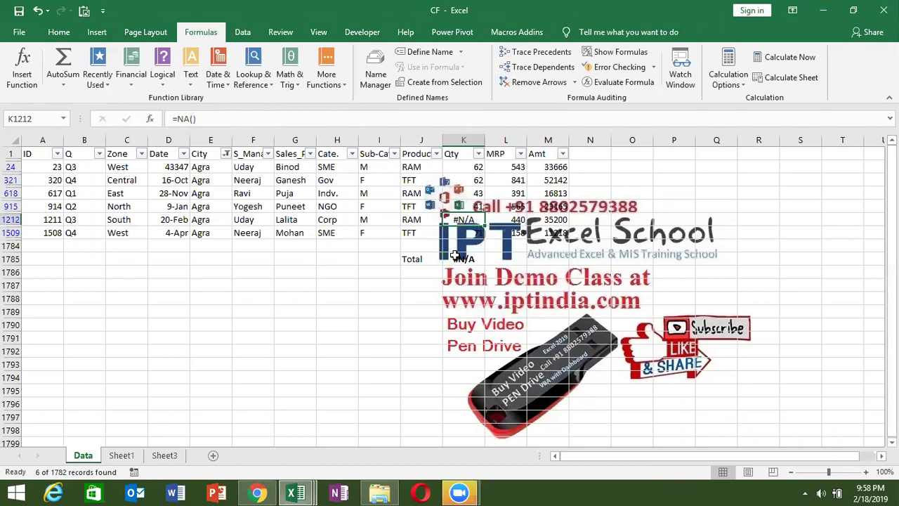
click(455, 257)
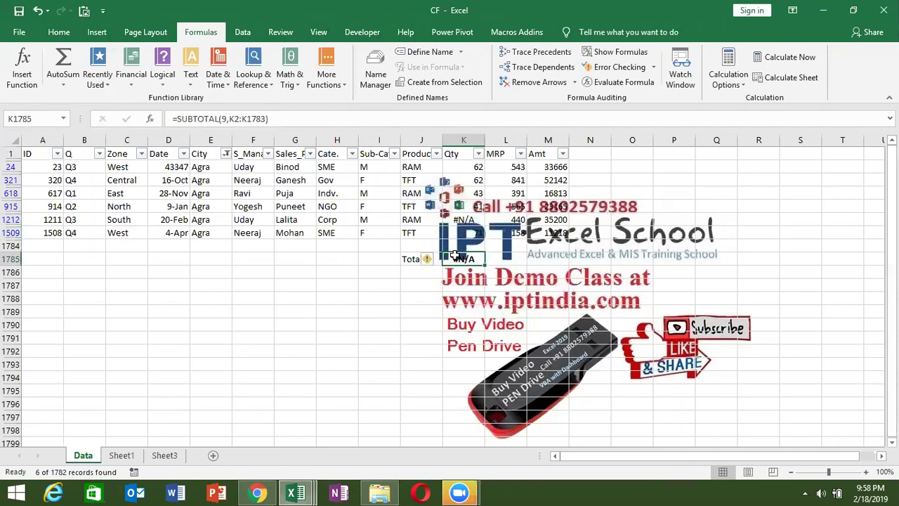
Step: Turn off the AutoFilter with Ctrl+Shift+L, then go to K1785 and start typing =agr
click(516, 56)
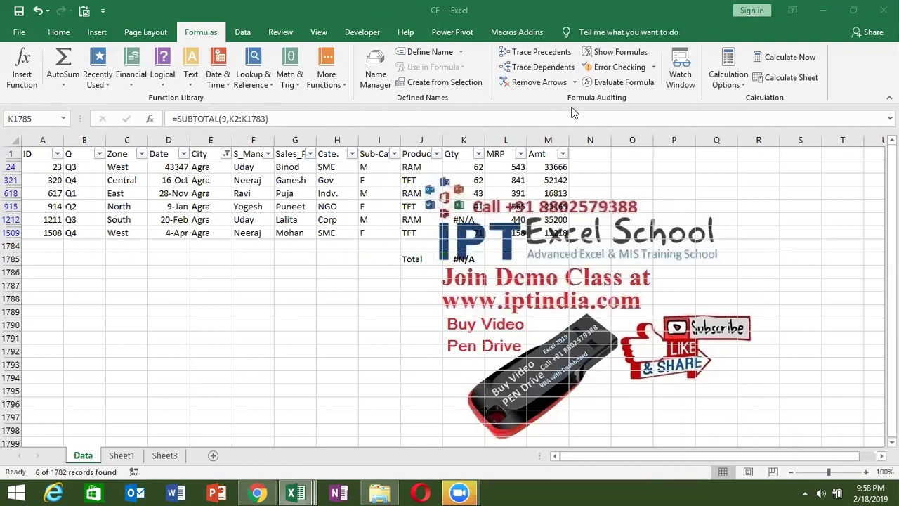
click(476, 260)
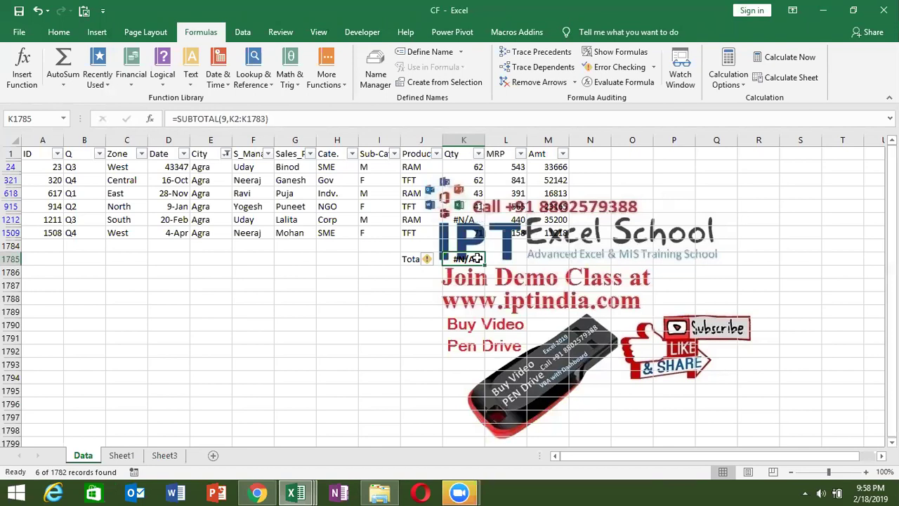
key(ctrl+shift+l)
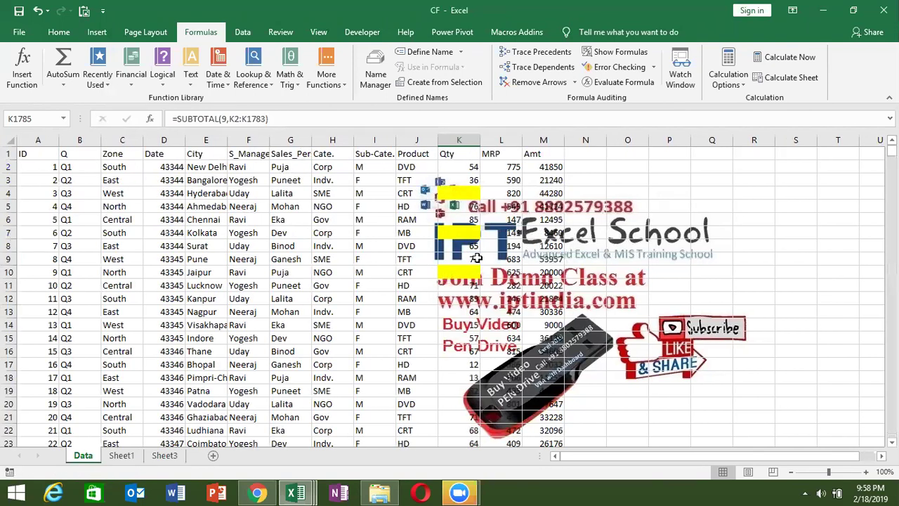
click(384, 259)
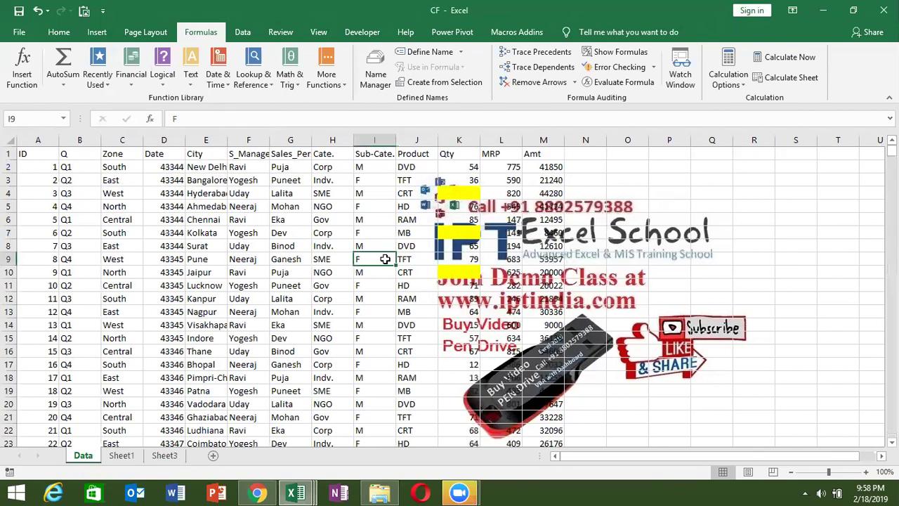
key(ctrl+Down)
key(ctrl+Down)
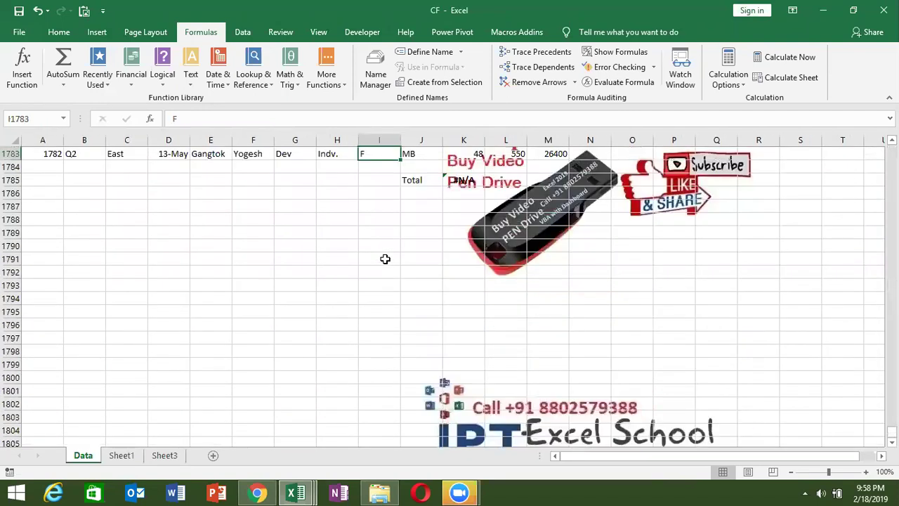
key(Down)
key(Down)
key(Right)
key(Right)
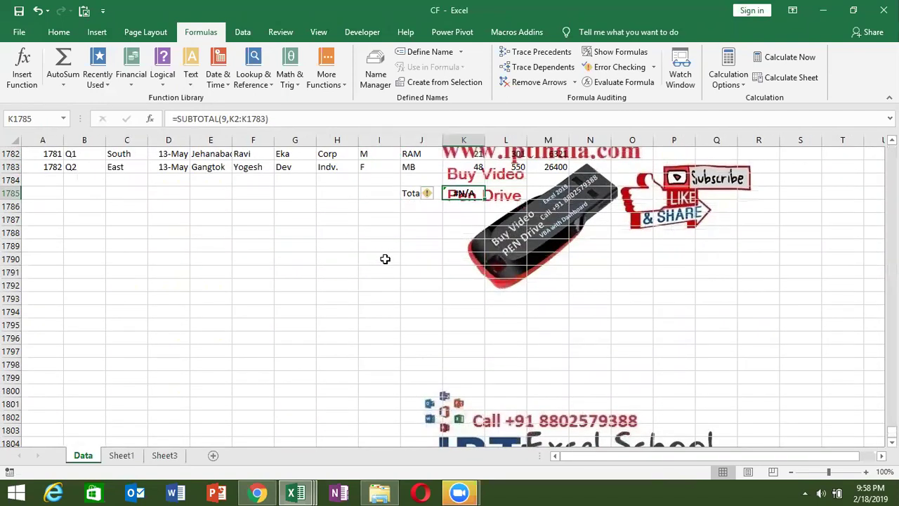
text(=)
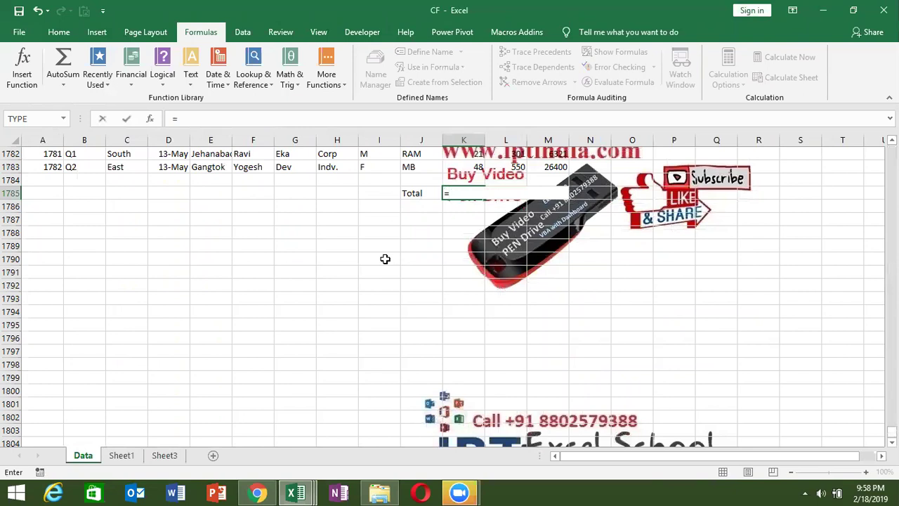
text(agr)
Step: Start an AGGREGATE formula in K1785 with 9 (SUM) and option 7 (ignore hidden rows and errors)
key(BackSpace)
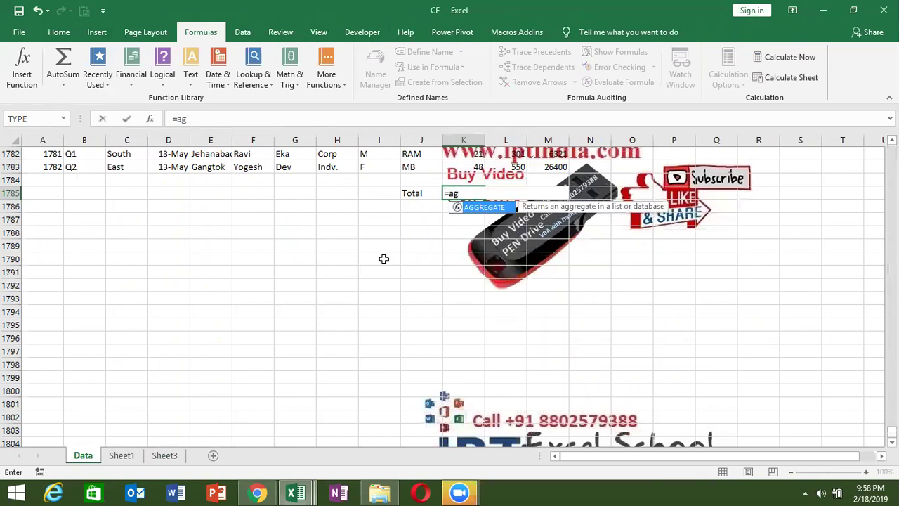
key(Tab)
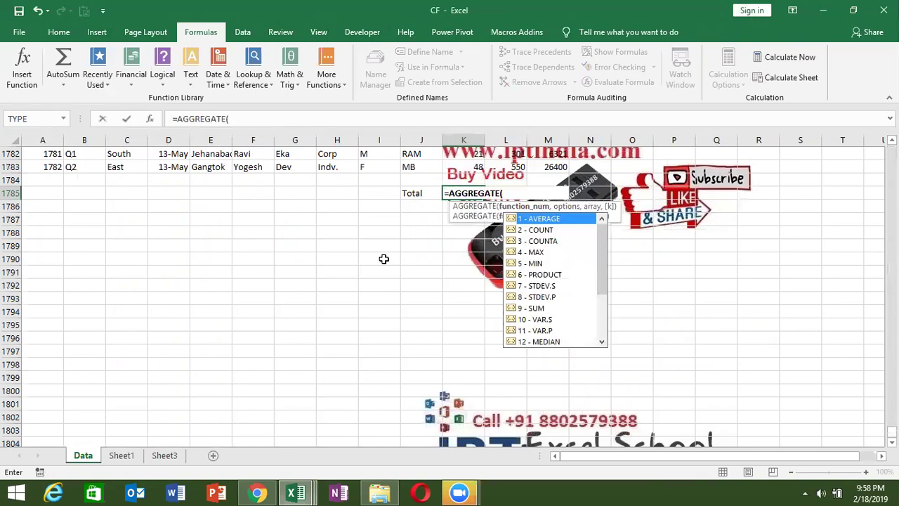
key(Down)
key(Down)
key(Down)
key(Down)
key(Down)
key(Down)
key(Down)
key(Down)
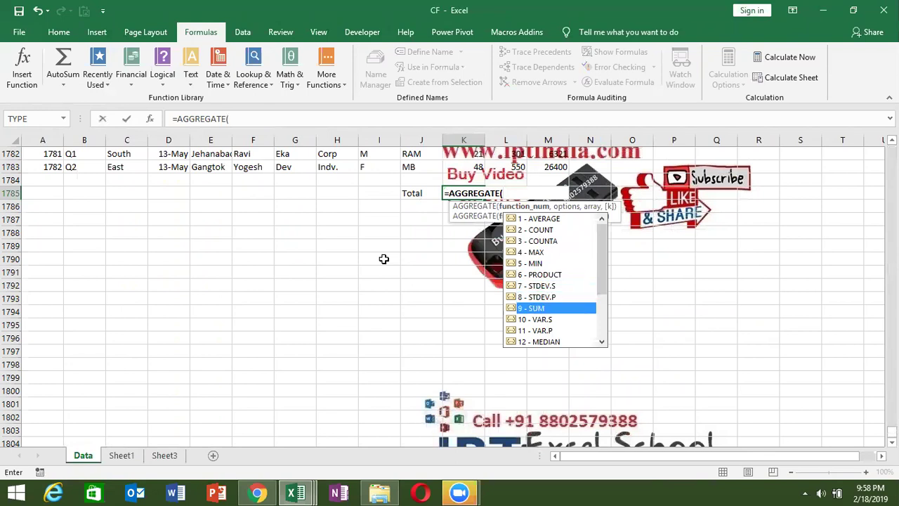
key(Tab)
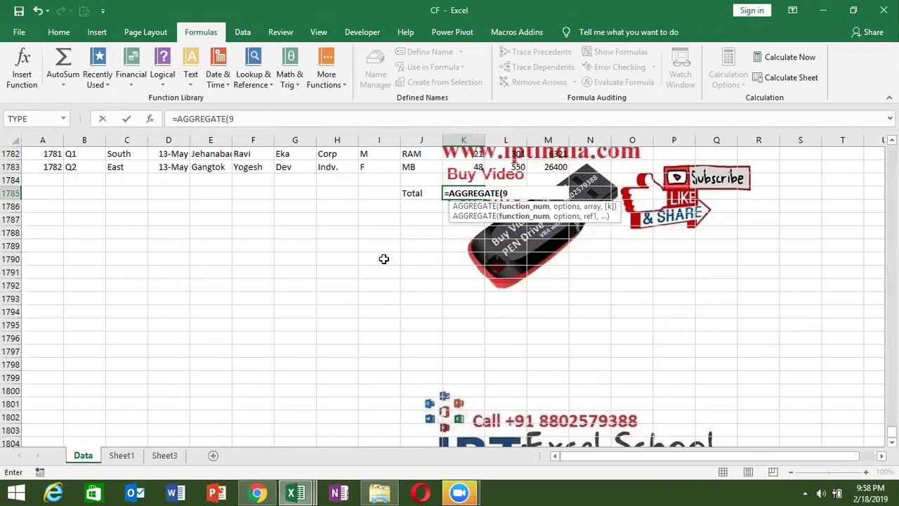
text(,)
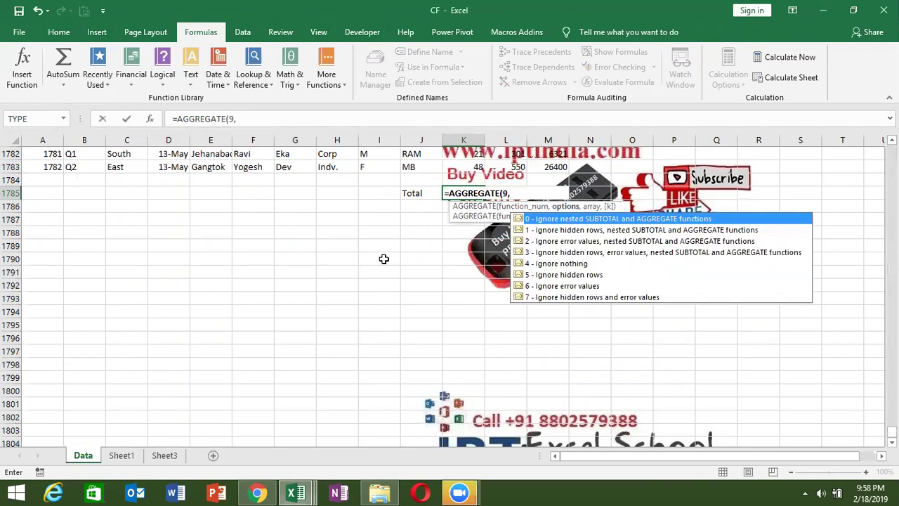
key(Down)
key(Down)
key(Down)
key(Down)
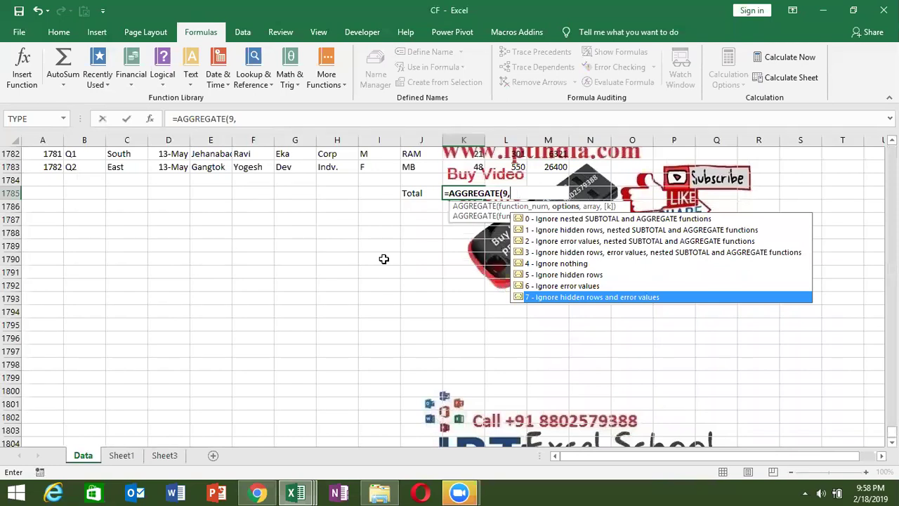
key(Tab)
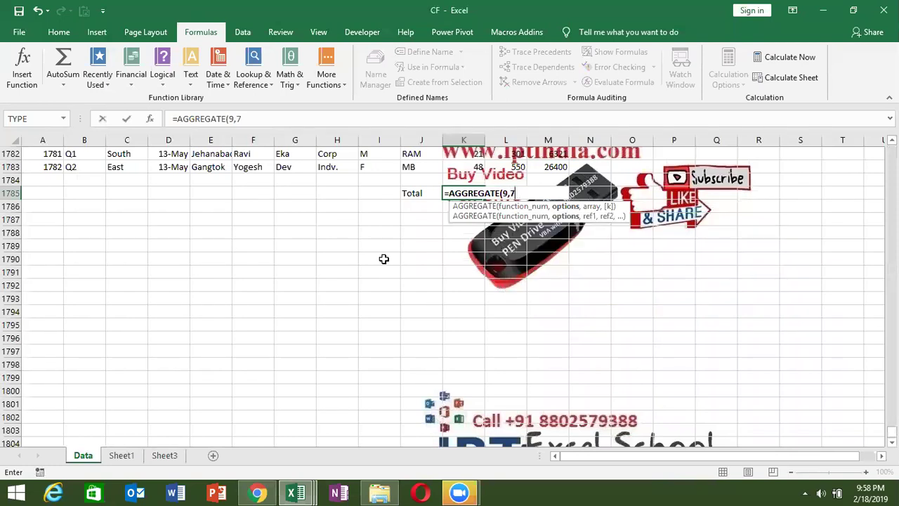
text(,)
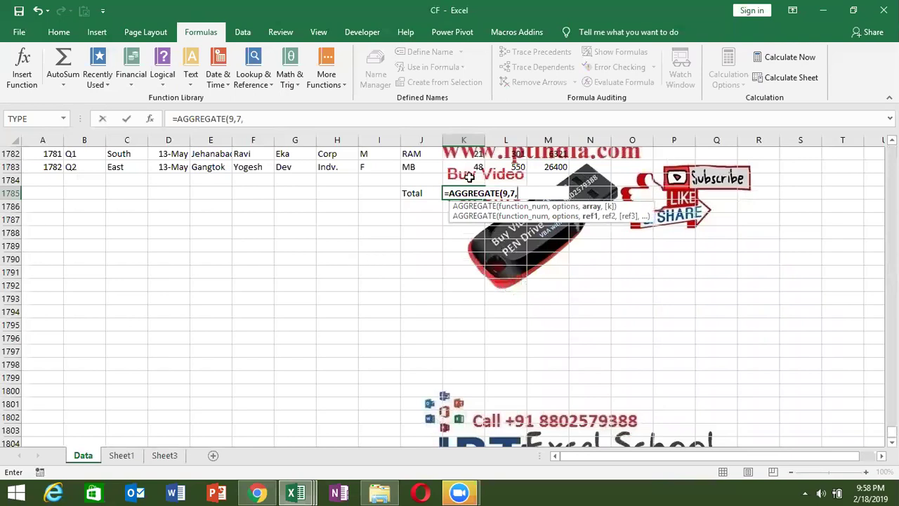
Step: Finish it over the Qty range K1:K1783 to show 80000, then switch to Sheet1
click(471, 166)
key(ctrl+shift+Up)
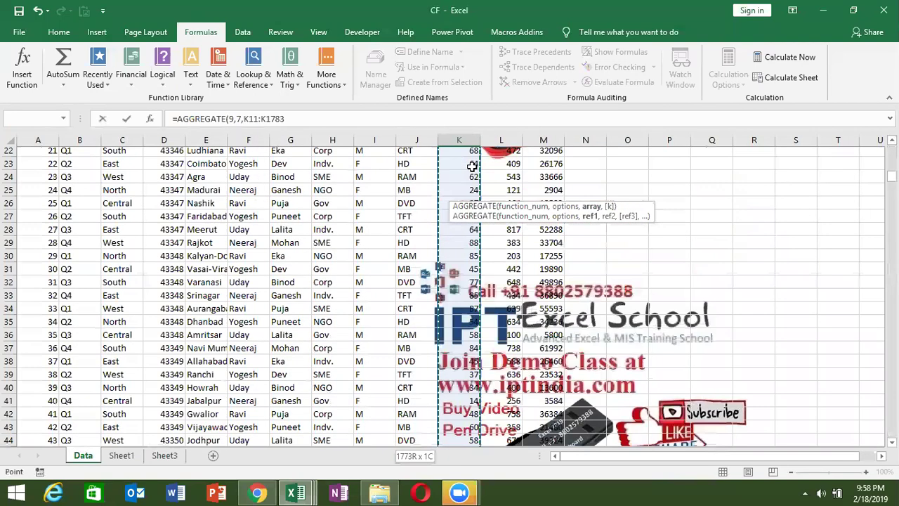
scroll(472, 166, up, 3)
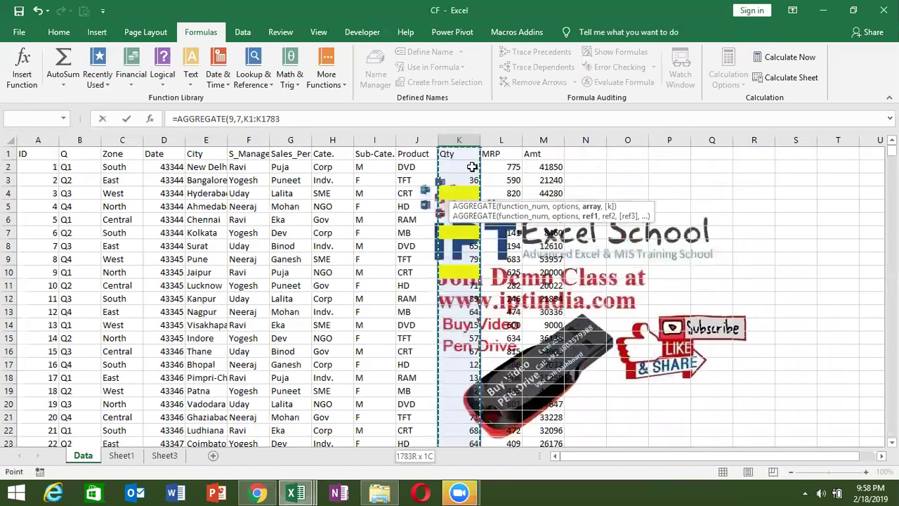
key(Return)
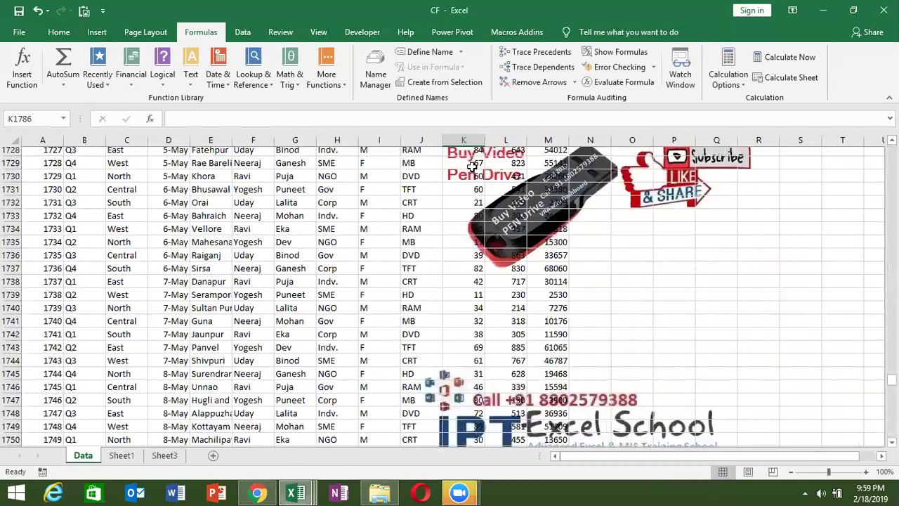
key(Up)
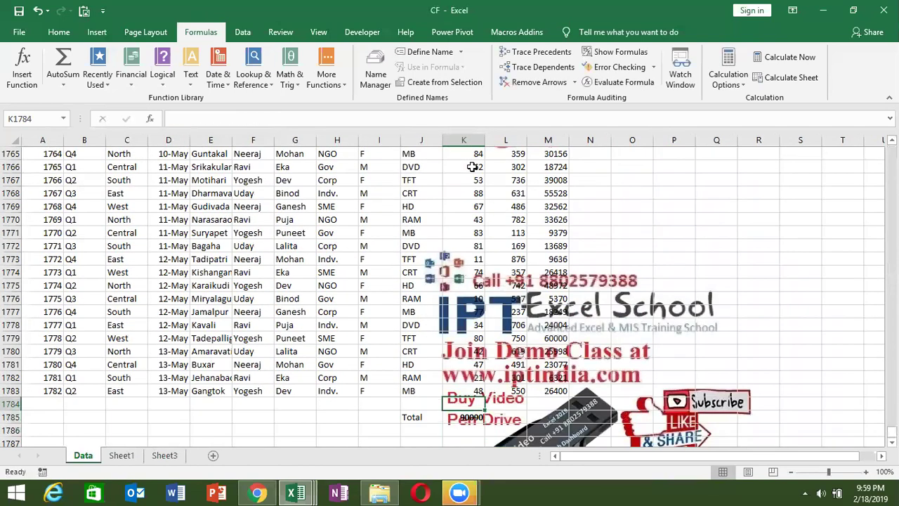
click(121, 455)
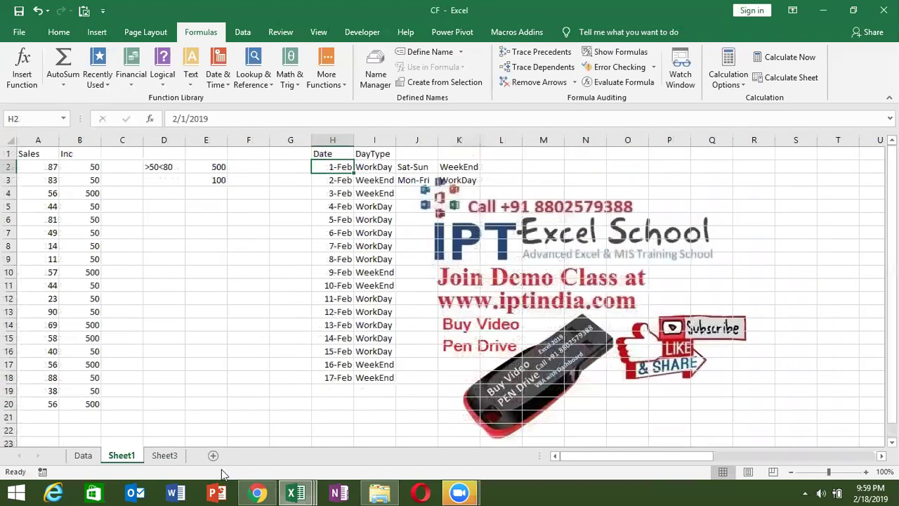
Step: On Sheet3, enter 85, 36, 85, 65, 36, 85, 65, 56 into G4:G11
click(163, 456)
click(284, 189)
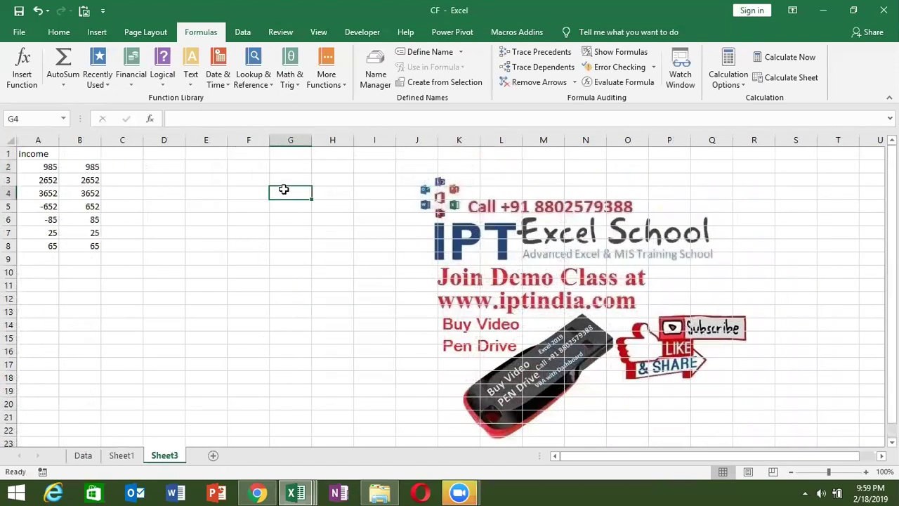
text(85)
key(Return)
text(36)
key(Return)
text(85)
key(Return)
text(65)
key(Return)
text(36)
key(Return)
text(85)
key(Return)
text(65)
key(Return)
text(56)
key(Return)
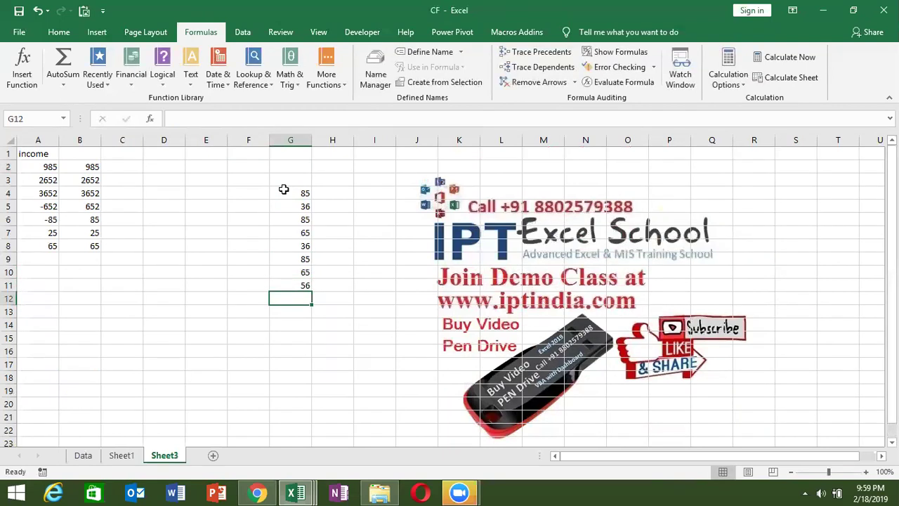
Step: AutoSum G4:G11 into G12 (513), then make G9 =H9/0 so G12 shows #DIV/0!
key(alt+equal)
key(Return)
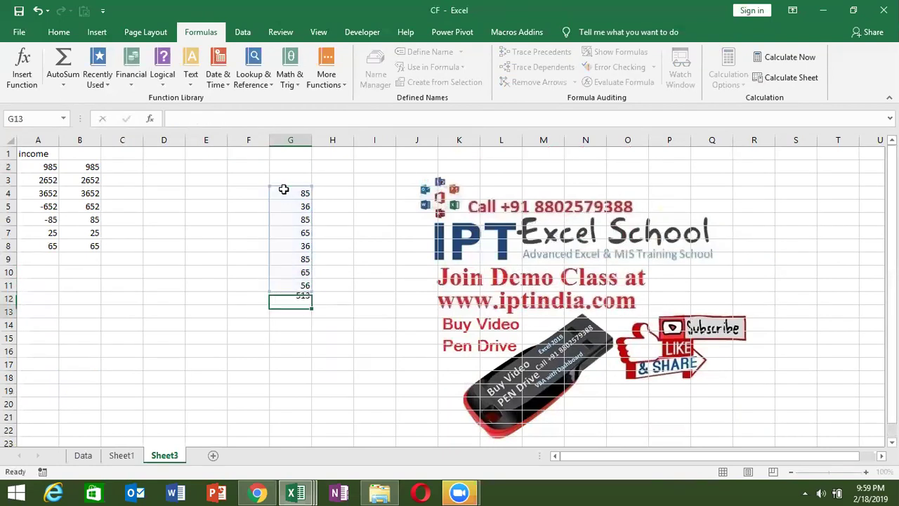
key(Up)
key(Up)
key(Up)
key(Up)
text(=)
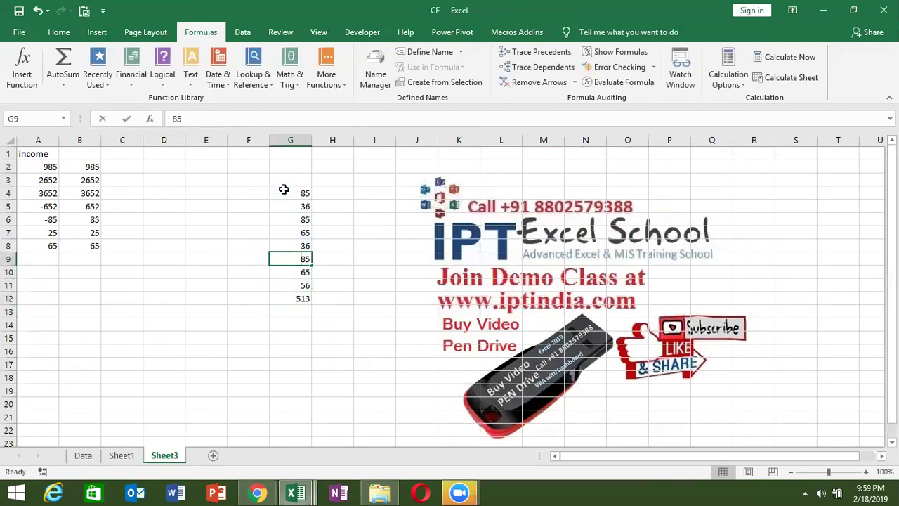
key(Right)
text(/)
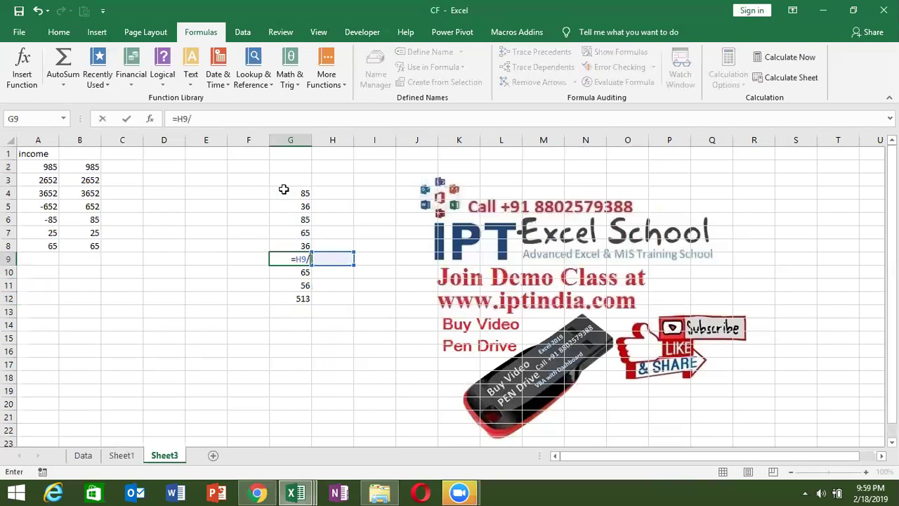
text(0)
key(Return)
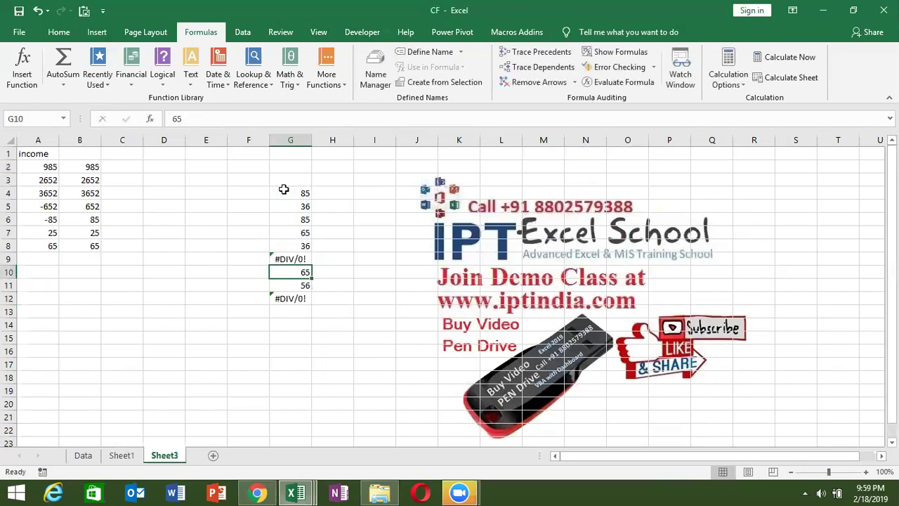
key(Down)
key(Down)
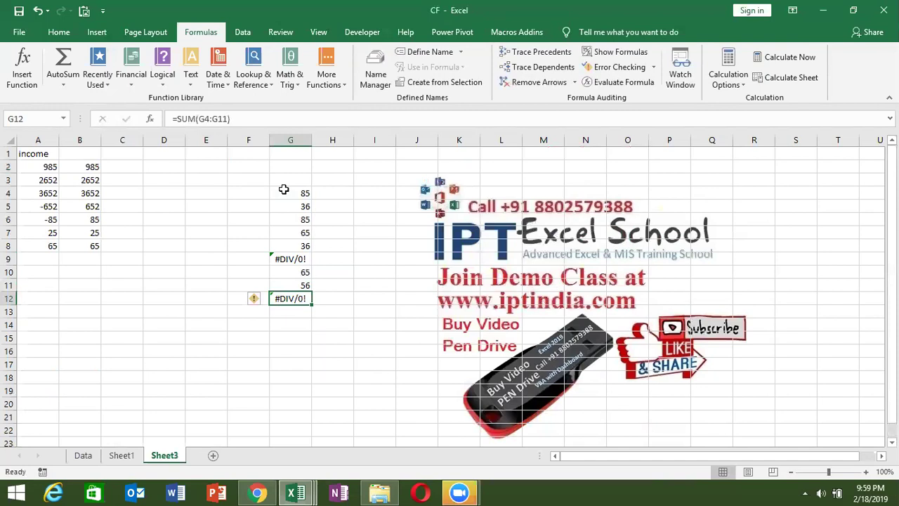
Step: In G12, start =AGGREGATE with 9 (SUM) and option 7 (ignore hidden rows and errors)
text(=sub)
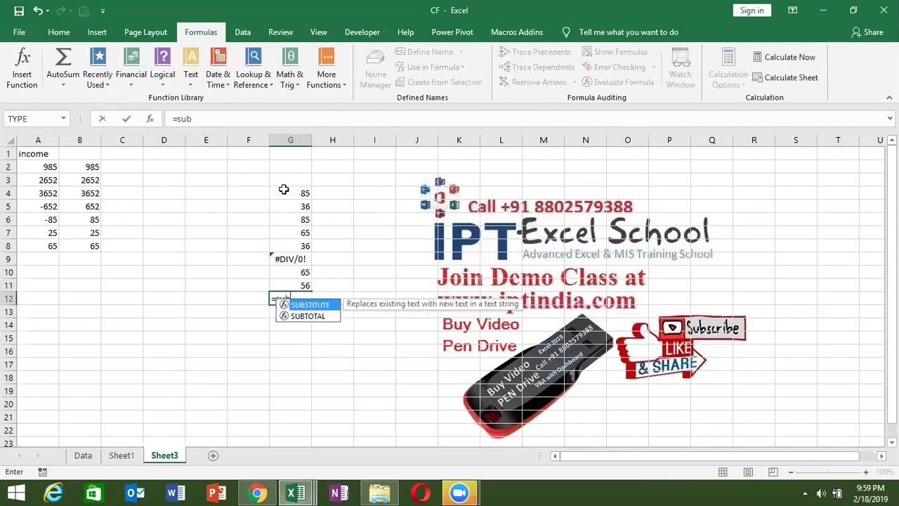
key(BackSpace)
key(BackSpace)
key(BackSpace)
text(agg)
key(Tab)
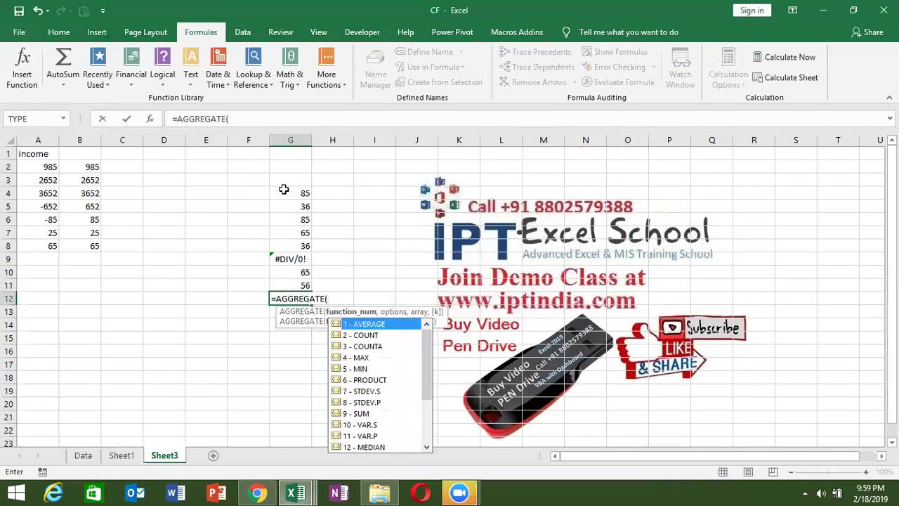
key(Down)
key(Down)
key(Down)
key(Down)
key(Down)
key(Down)
key(Down)
key(Tab)
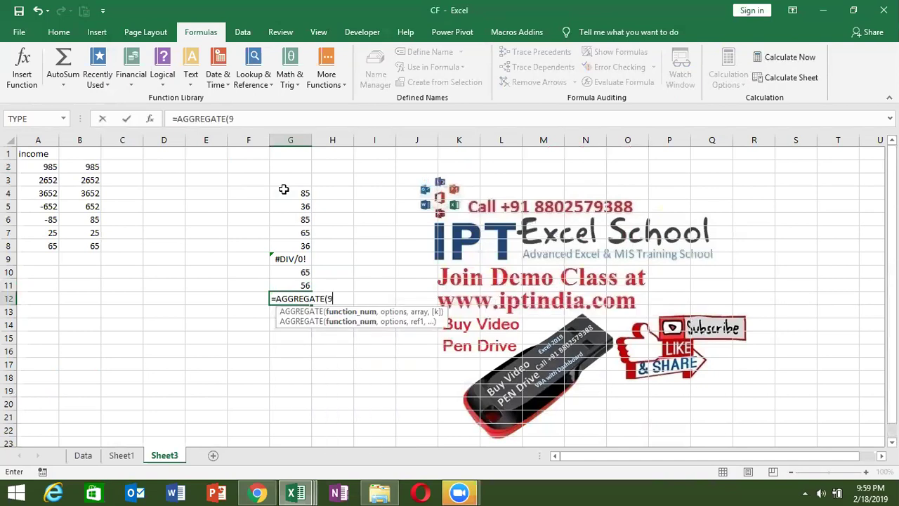
text(,)
key(Down)
key(Down)
key(Down)
key(Down)
key(Down)
key(Down)
key(Down)
key(Tab)
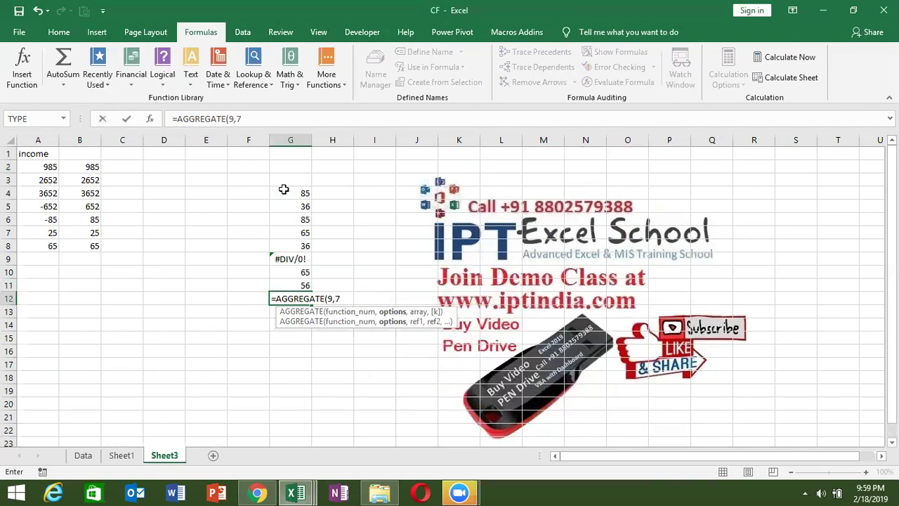
Step: Complete the formula over G4:G11 so G12 shows 428 despite the #DIV/0!
key(Return)
key(Return)
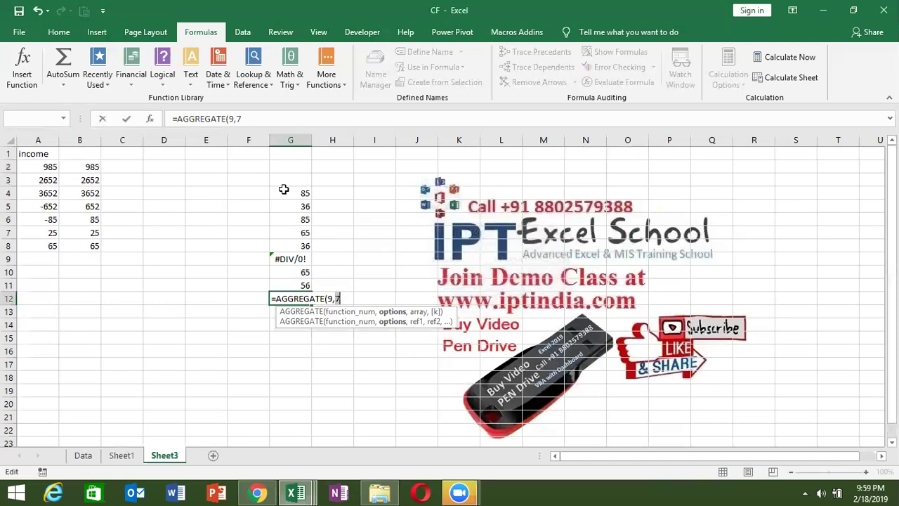
text(,)
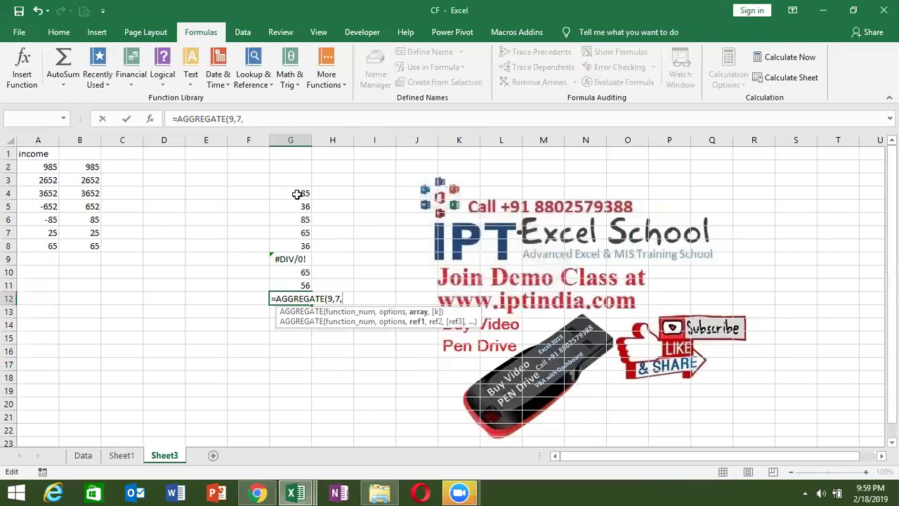
click(297, 194)
key(shift+Down)
key(shift+Down)
key(shift+Down)
key(shift+Down)
key(shift+Down)
key(shift+Down)
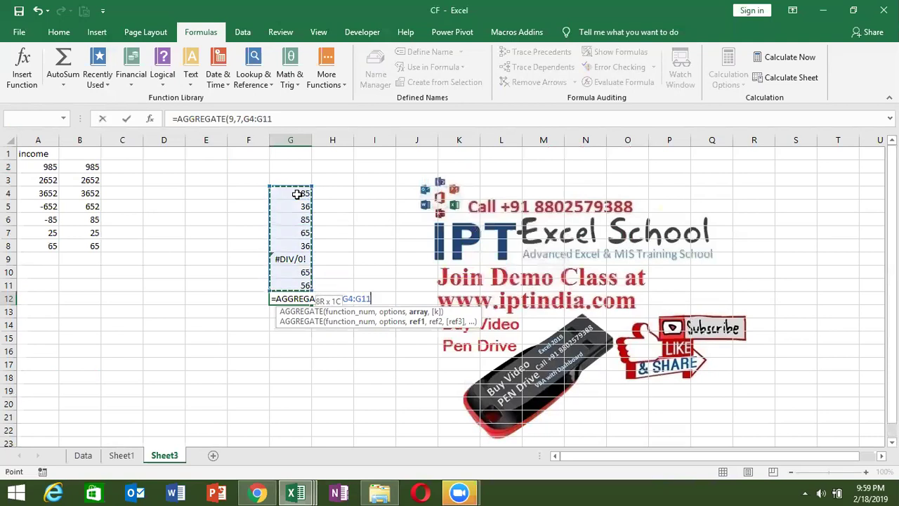
key(Return)
key(Up)
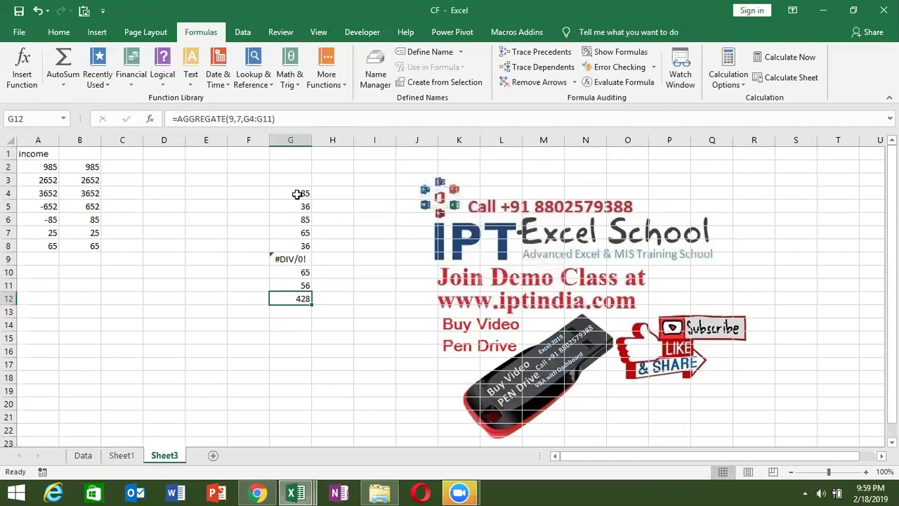
Step: Enter the numbers 1, 2, 3, 5, 4, 6, 8 into A14:A20
click(248, 89)
click(284, 87)
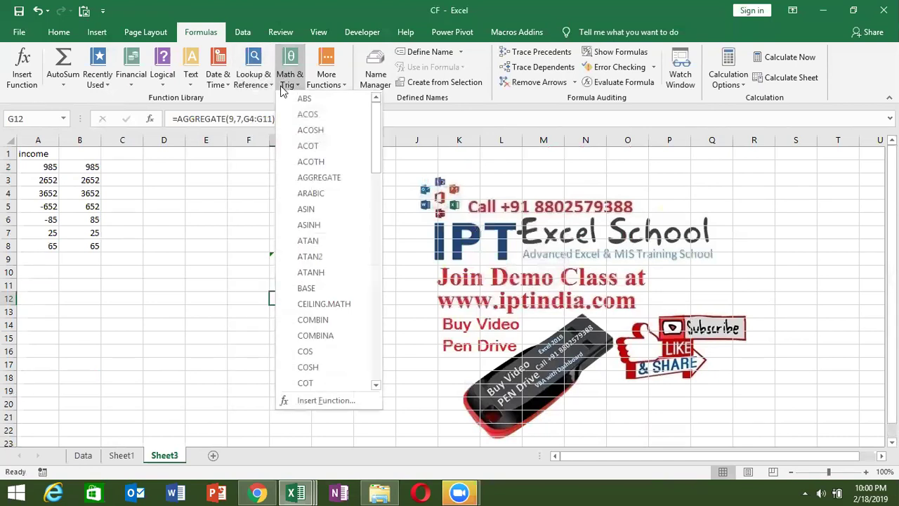
click(180, 196)
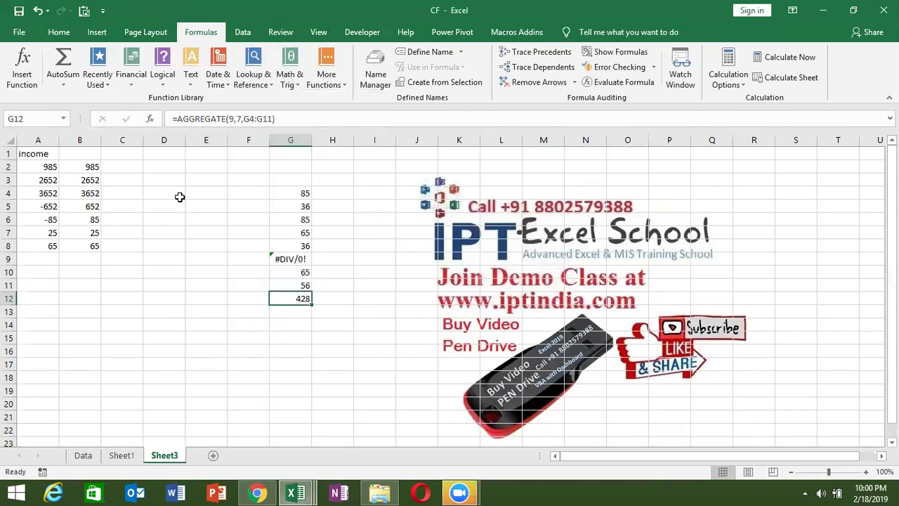
click(117, 360)
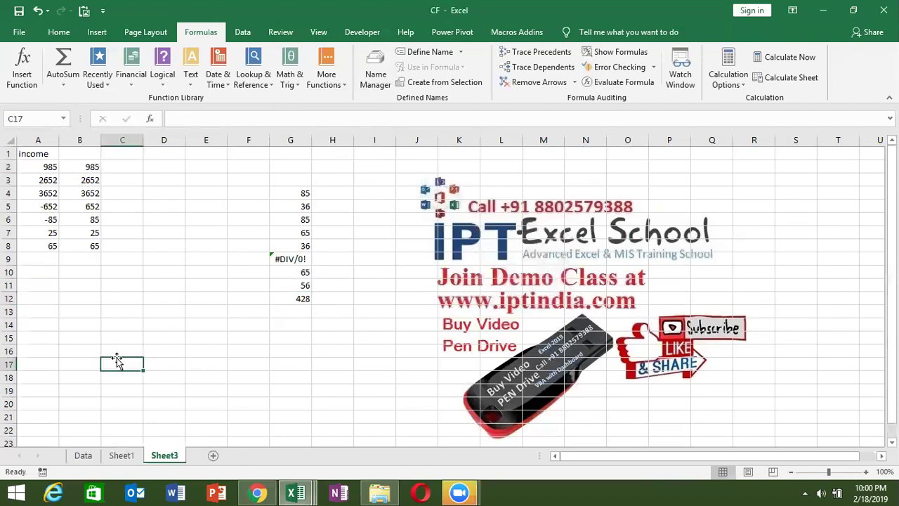
key(Left)
key(Left)
key(Up)
key(Up)
key(Up)
text(1)
key(Return)
text(2 3 5 4)
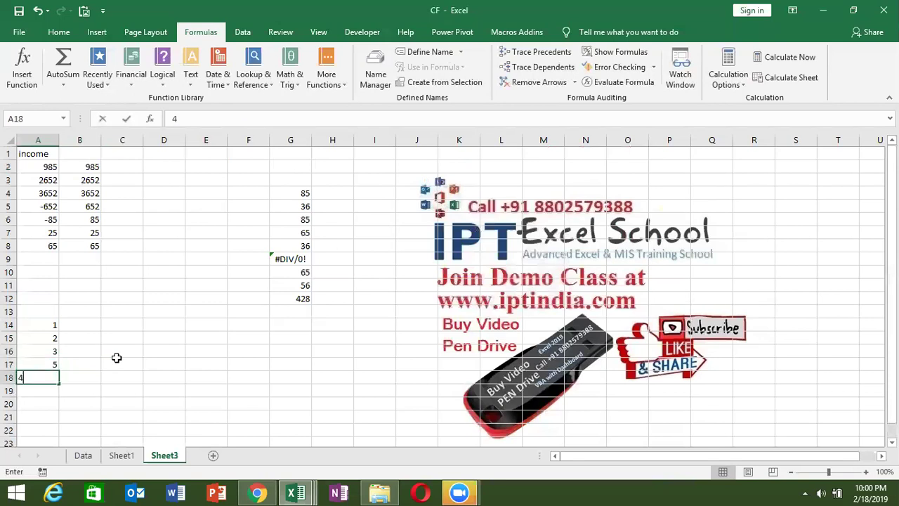
text(5)
key(BackSpace)
key(Return)
text(6)
key(Return)
text(8)
key(Return)
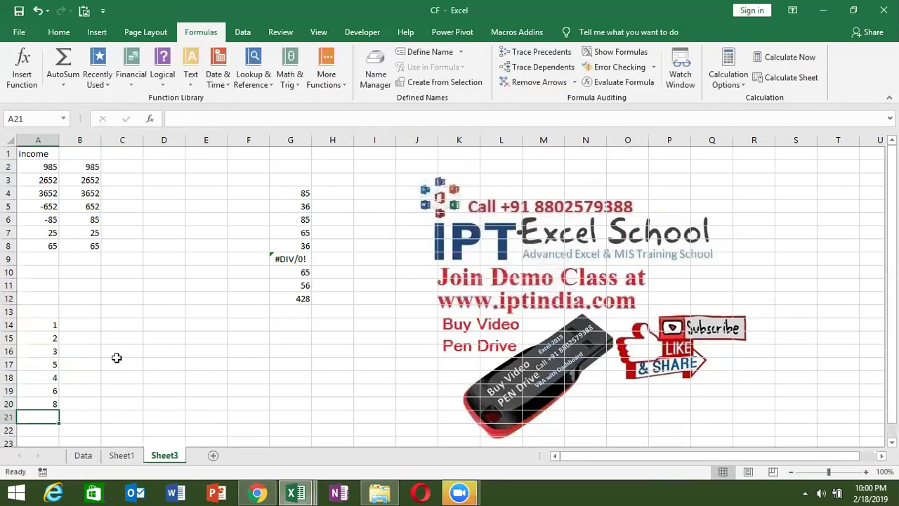
Step: Enter =ROMAN(A14) in B14 and fill it down to B20
key(ctrl+Up)
key(ctrl+Up)
key(ctrl+Up)
key(Down)
key(Down)
key(Down)
key(Down)
key(Down)
key(Right)
text(=)
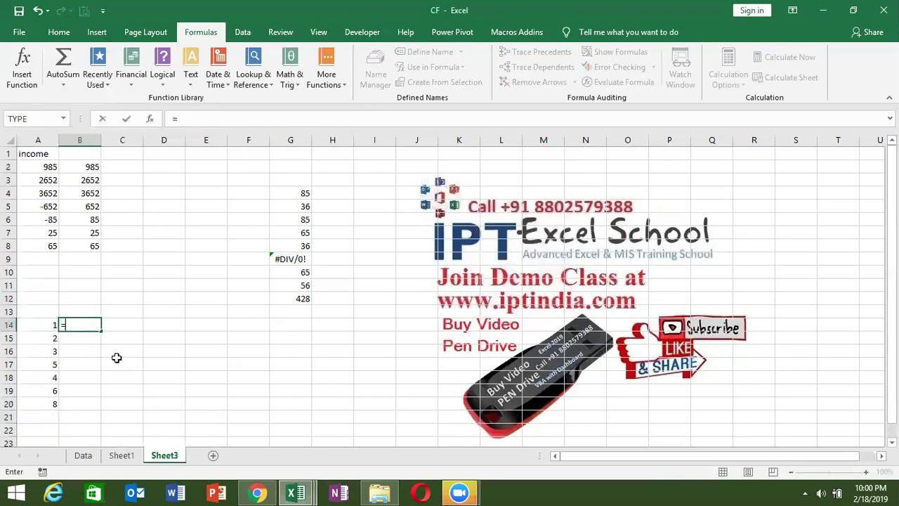
text(ro)
key(Tab)
key(Left)
key(Return)
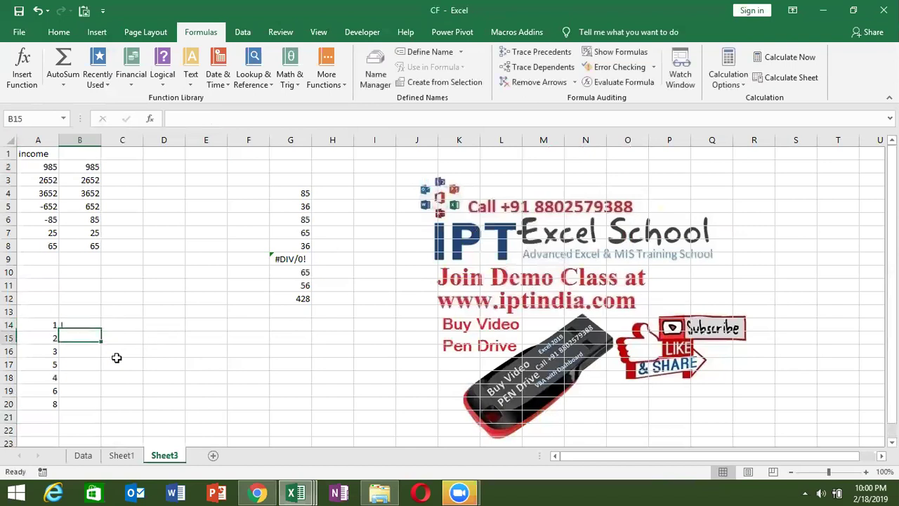
click(82, 325)
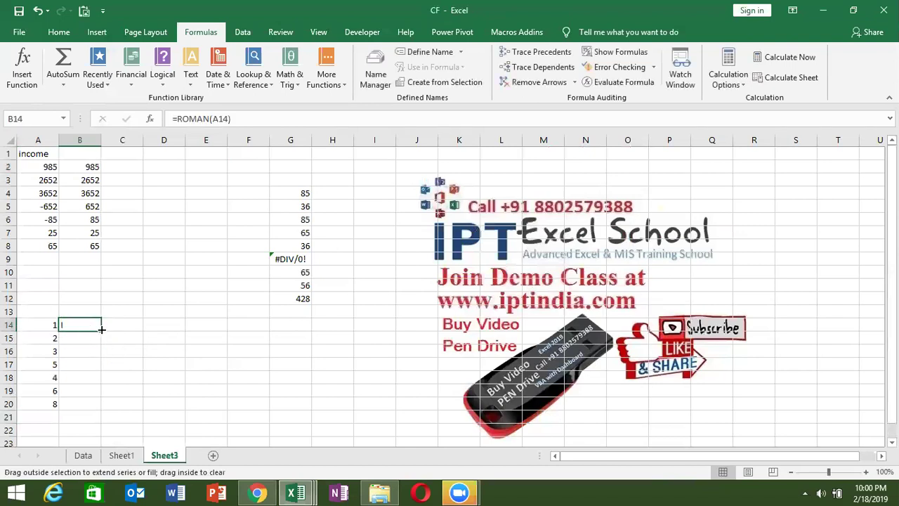
double_click(101, 331)
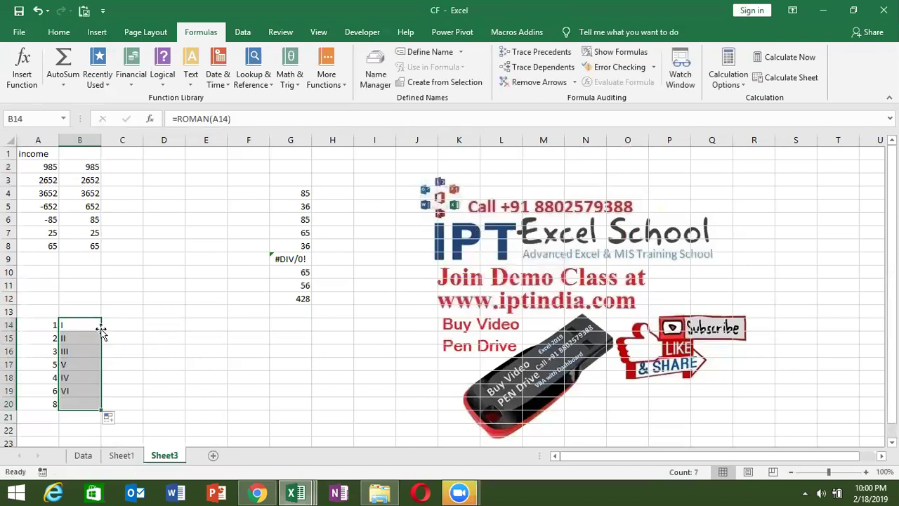
Step: Test A18 with 10, 15, 20, 3999 and 4000, then undo back to 3999 (MMMCMXCIX)
click(42, 374)
text(10)
key(Return)
click(43, 375)
text(15)
key(Return)
click(41, 375)
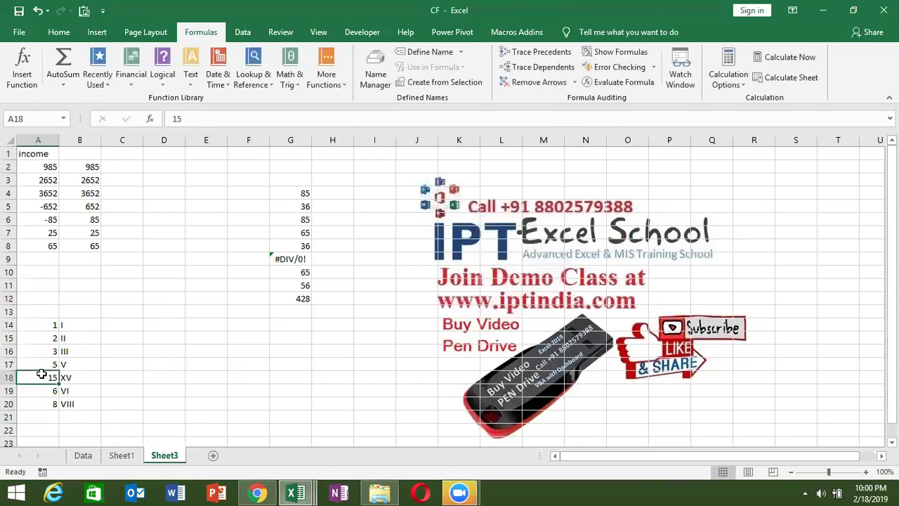
text(20)
key(Return)
click(41, 374)
text(3999)
key(Return)
click(41, 374)
text(4000)
key(Return)
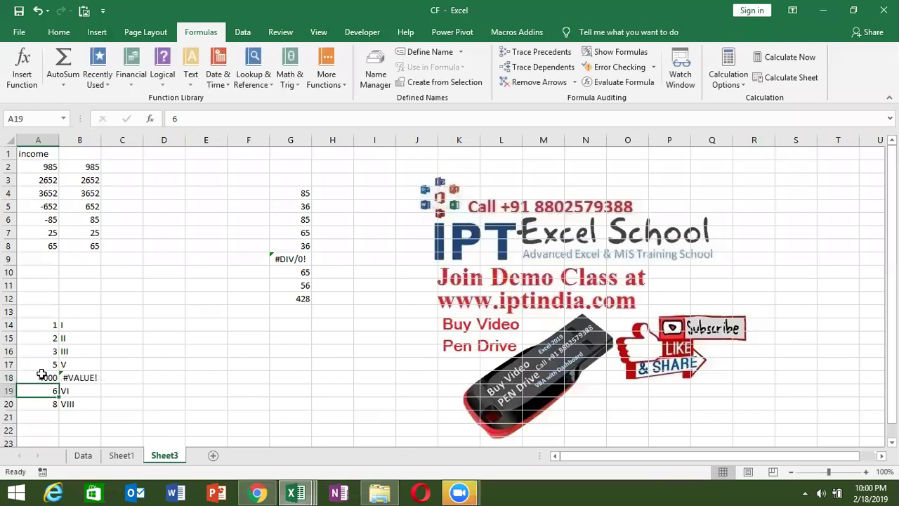
key(ctrl+z)
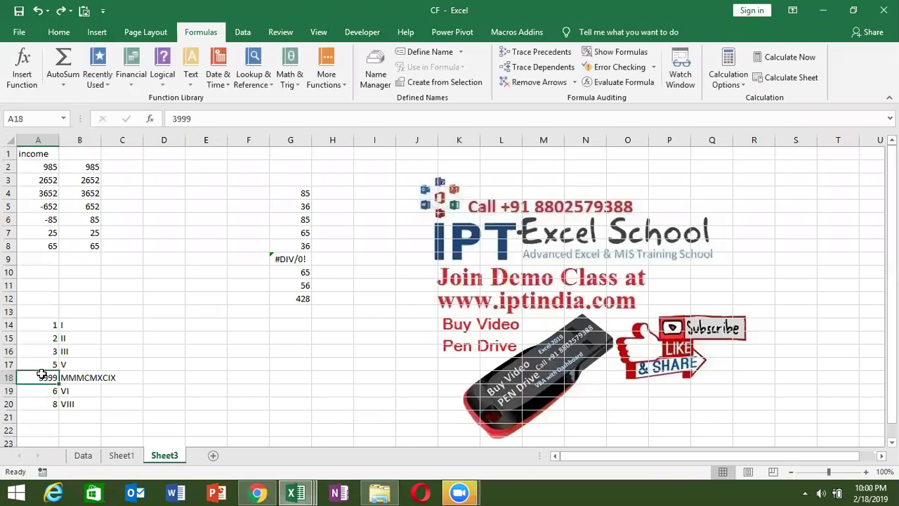
Step: Enter =ARABIC(B14) in C14 and fill it down to C20
click(113, 327)
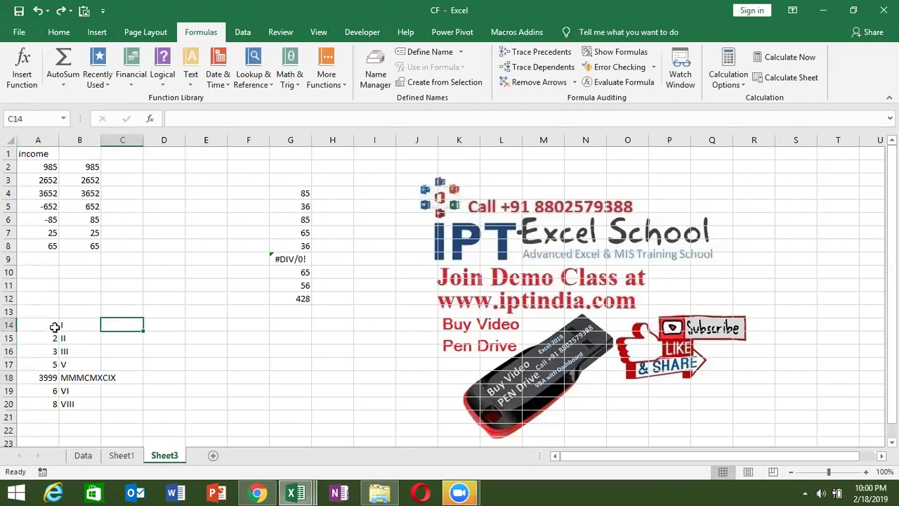
text(=a)
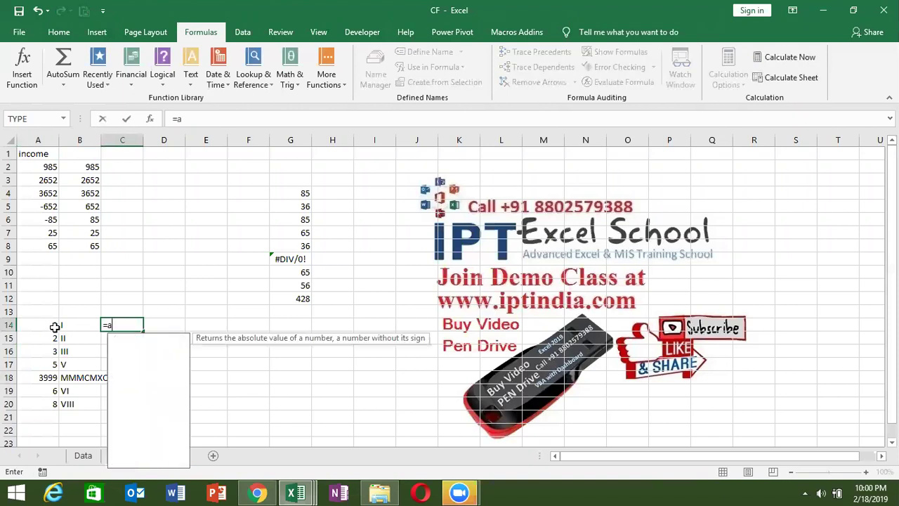
text(r)
key(Tab)
key(Left)
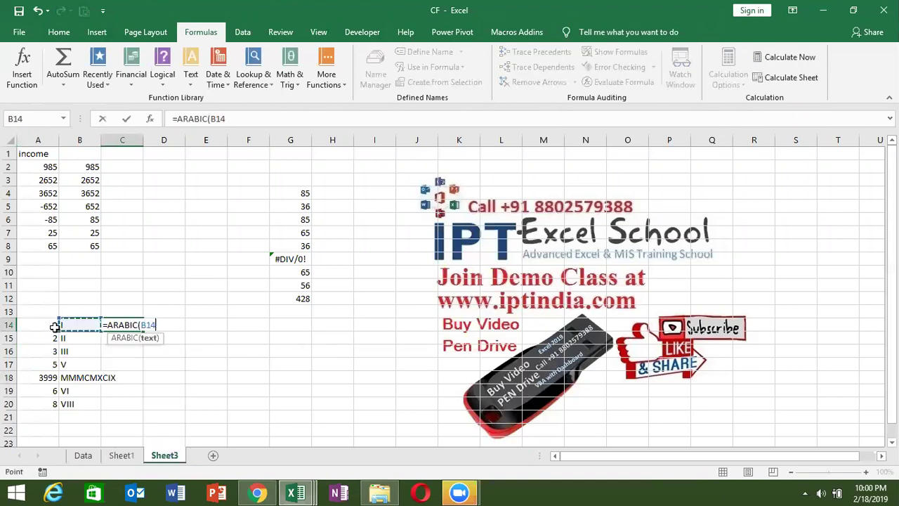
key(Return)
key(Up)
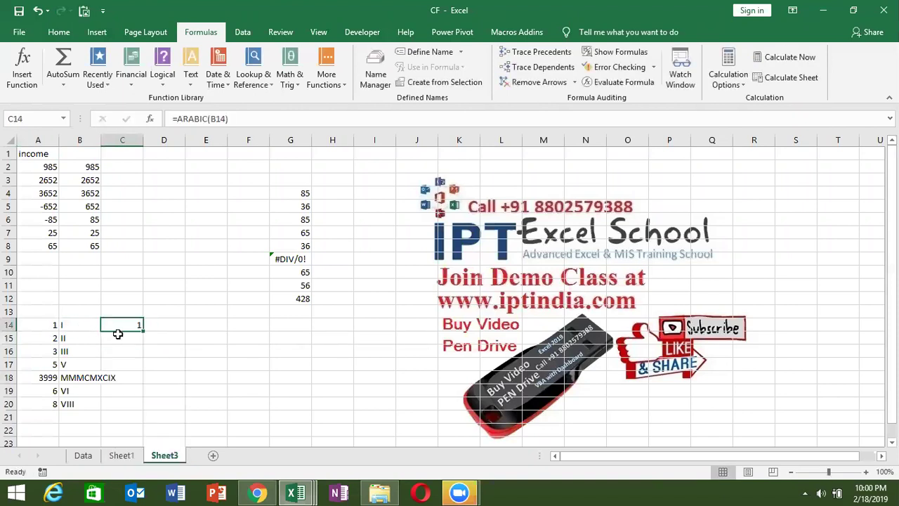
drag(140, 332, 130, 412)
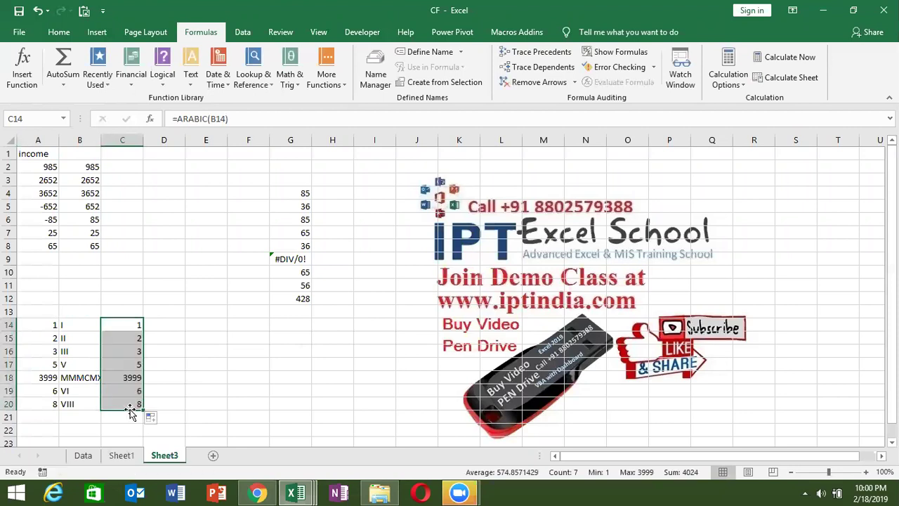
click(167, 326)
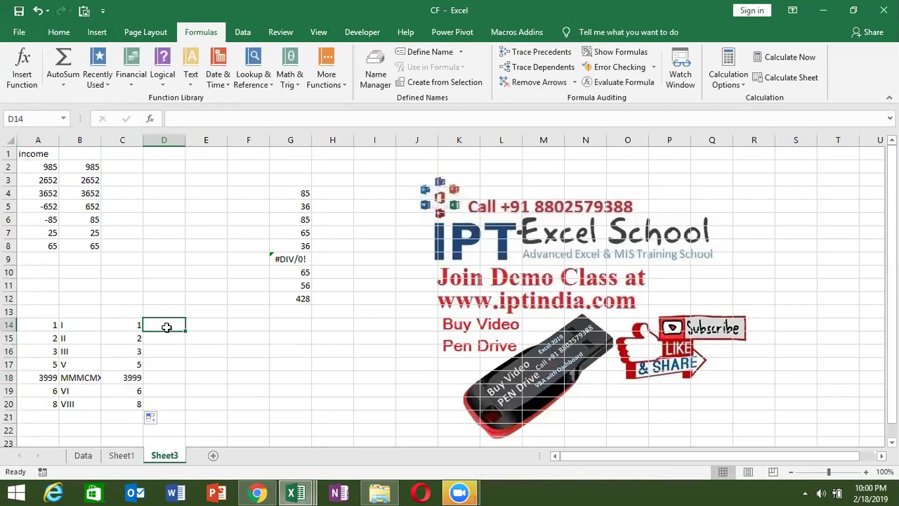
Step: Browse the Math & Trig function list, then select F15
click(291, 83)
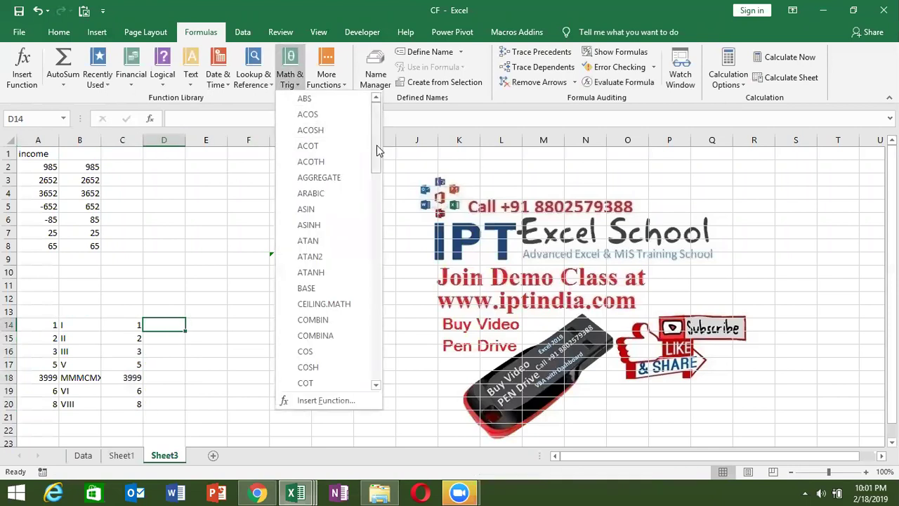
click(423, 249)
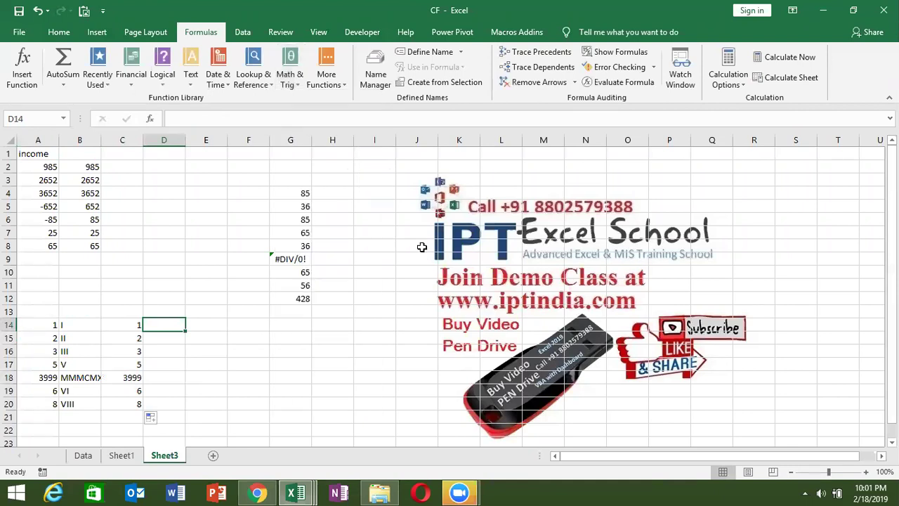
click(235, 336)
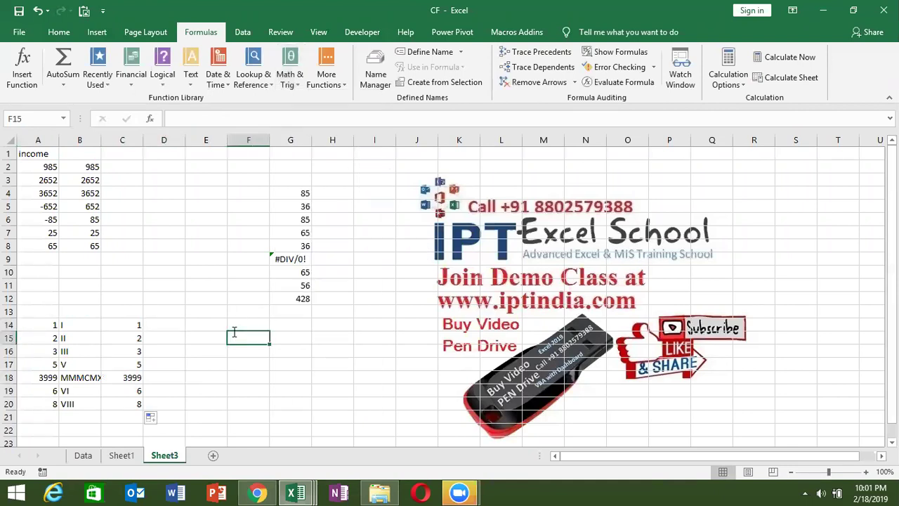
Step: Enter 12.36 in F15 and round it with =ROUND(F15,0) in G15
text(12.36)
key(ctrl+Return)
key(Right)
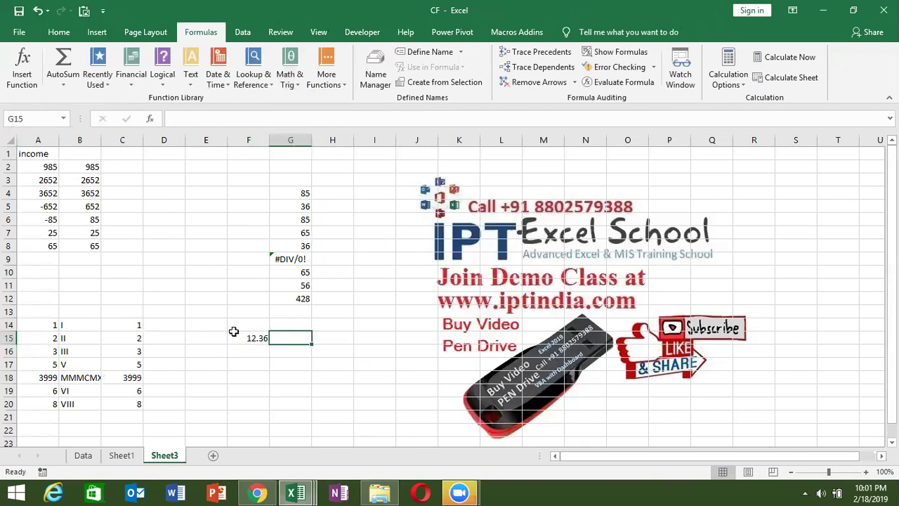
text(=r)
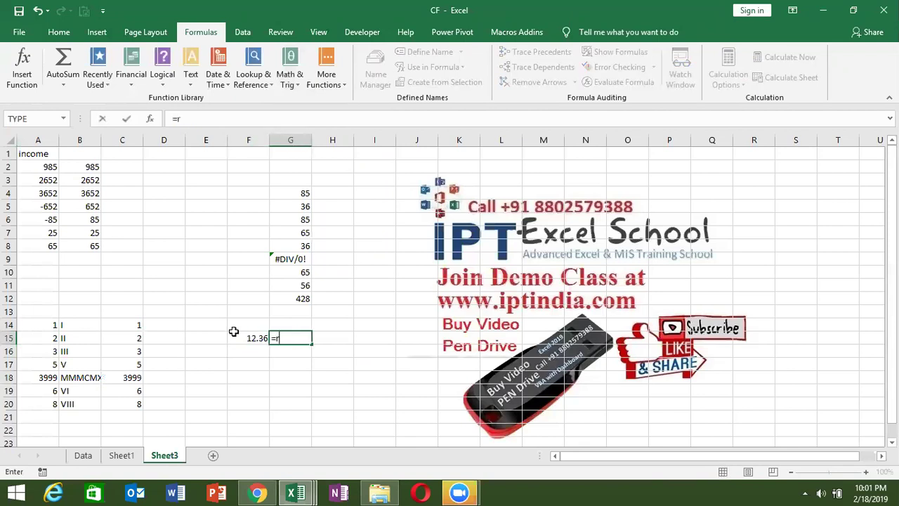
text(ou)
key(Tab)
click(235, 335)
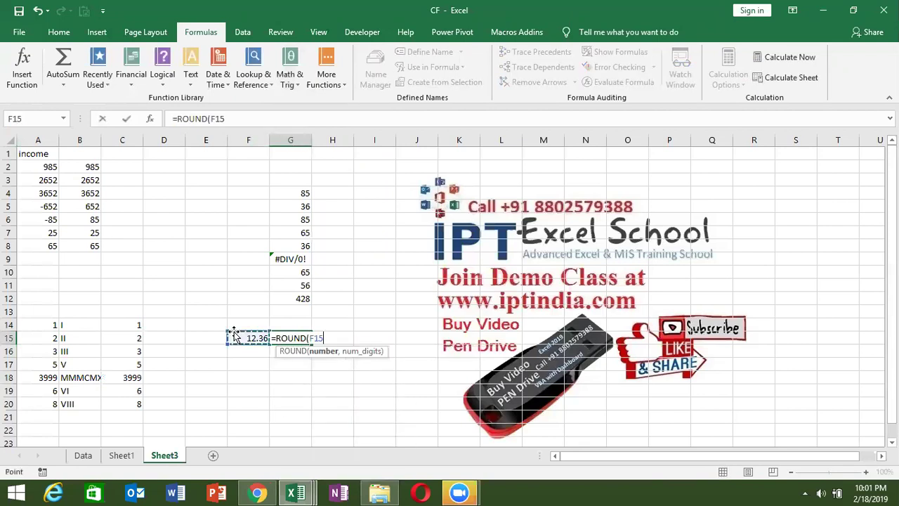
text(,0)
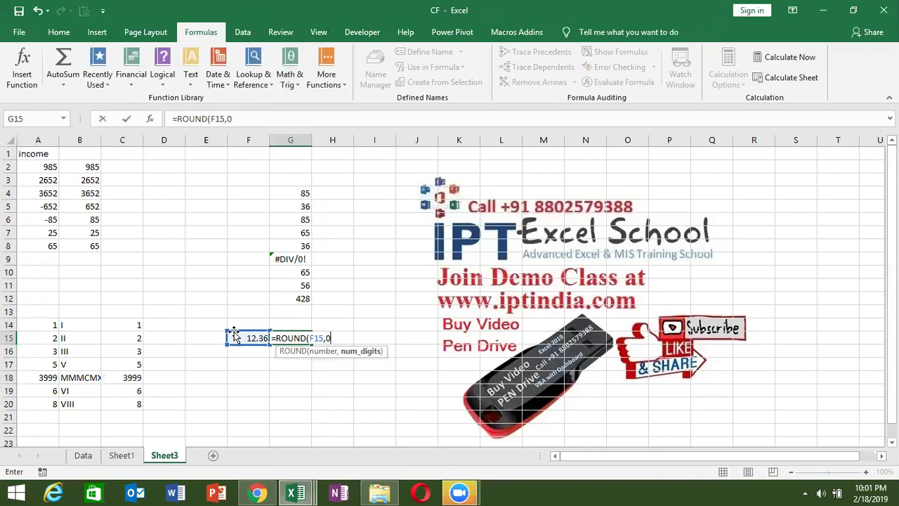
key(Return)
Step: Enter =ROUNDUP(F15,0) in H15 to round 12.36 up to 13
key(Up)
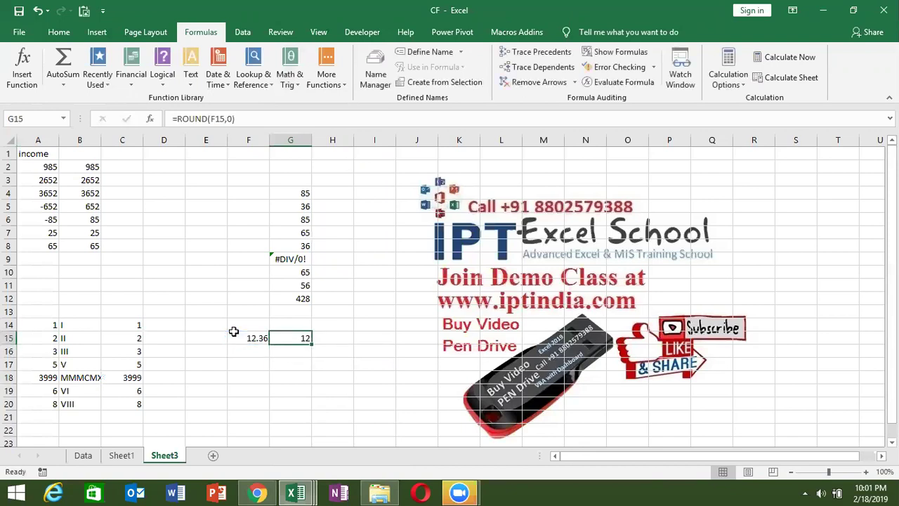
key(Right)
text(=ro)
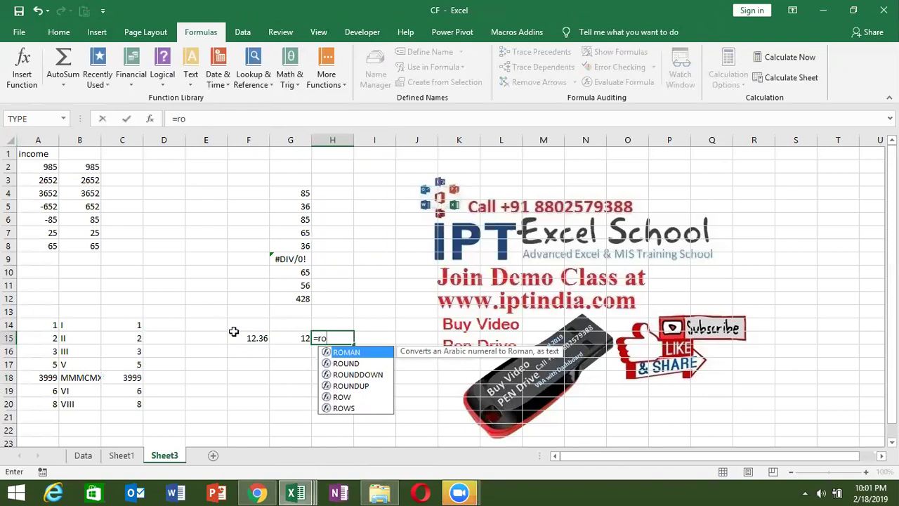
key(Down)
key(Down)
key(Down)
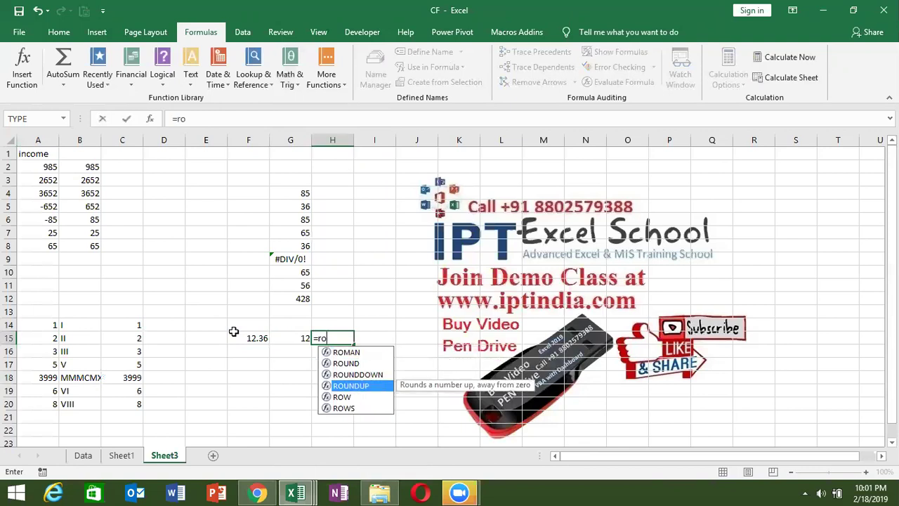
key(Tab)
click(234, 335)
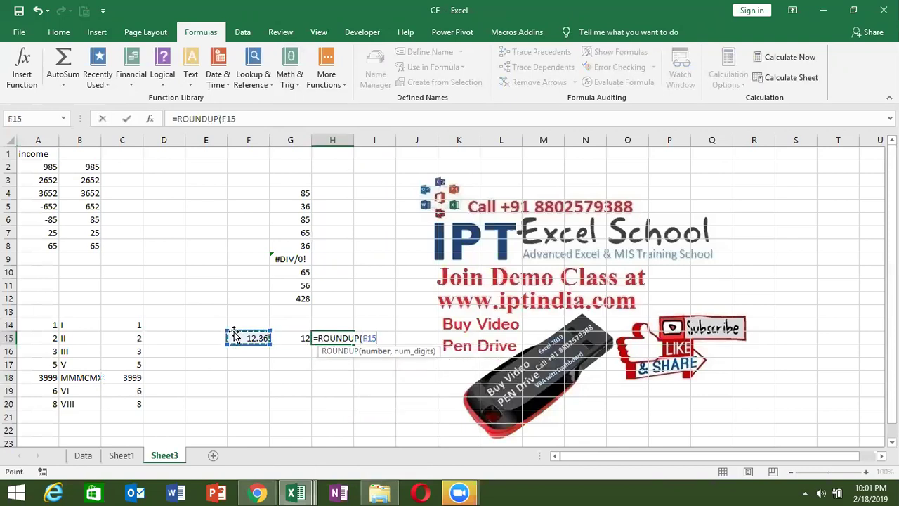
text(,0)
key(Return)
Step: Enter =ROUNDDOWN(F15,0) in I15 to round 12.36 down to 12
key(Up)
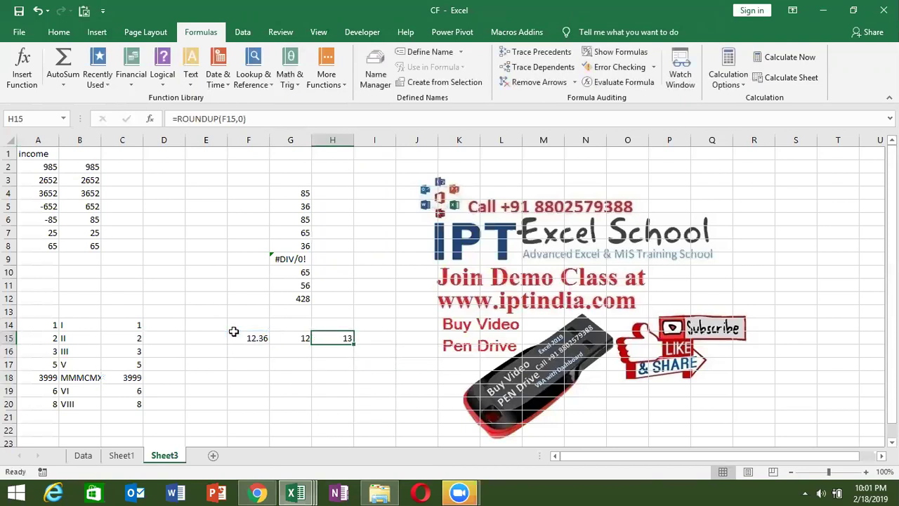
key(Right)
text(=ro)
key(Down)
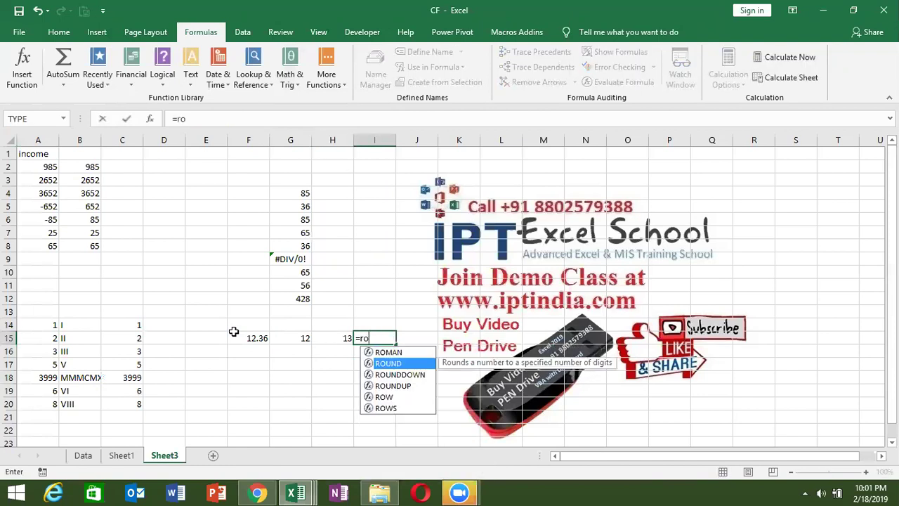
key(Down)
key(Tab)
click(235, 336)
text(,0)
key(Return)
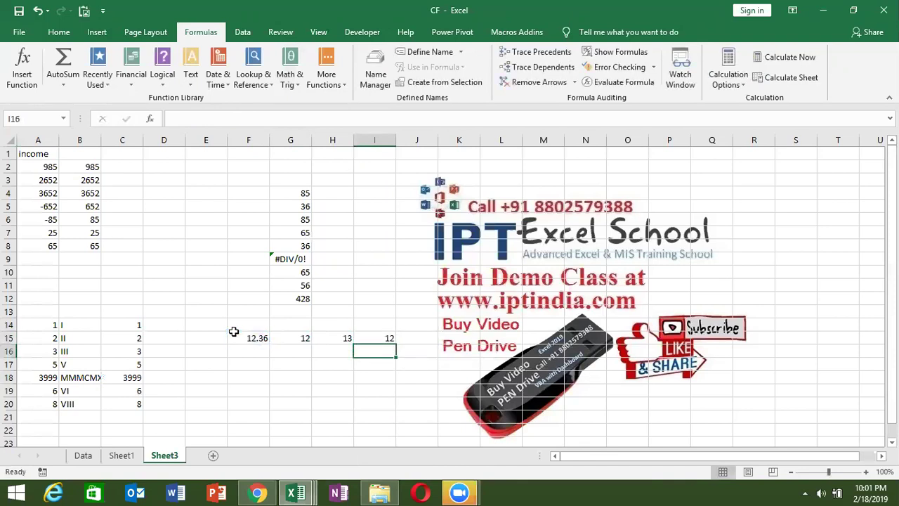
Step: Review the row 15 rounding results and copy 12.36 from F15
key(Up)
key(Left)
key(Left)
key(Right)
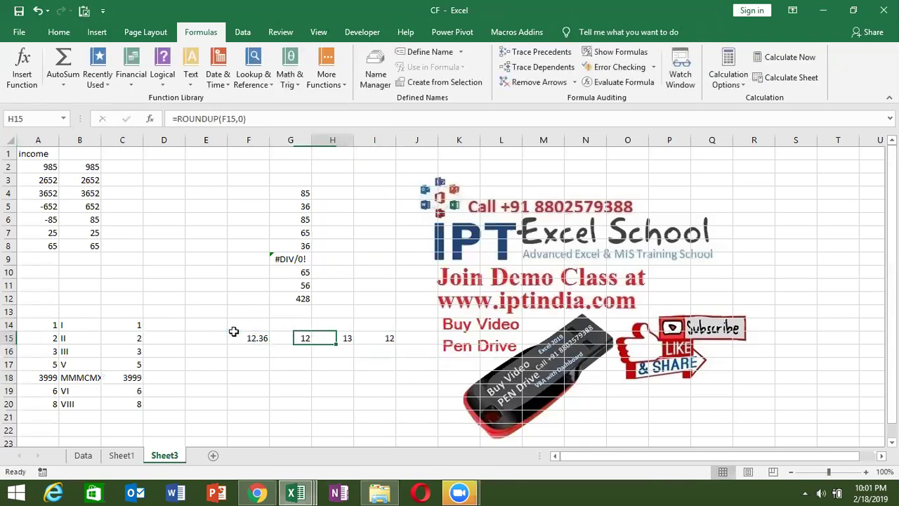
key(Right)
key(Left)
key(Left)
key(Left)
key(ctrl+c)
key(Down)
key(Down)
Step: Paste 12.36 into F17 and enter =INT(F17) in G17 to get 12
key(Return)
key(Right)
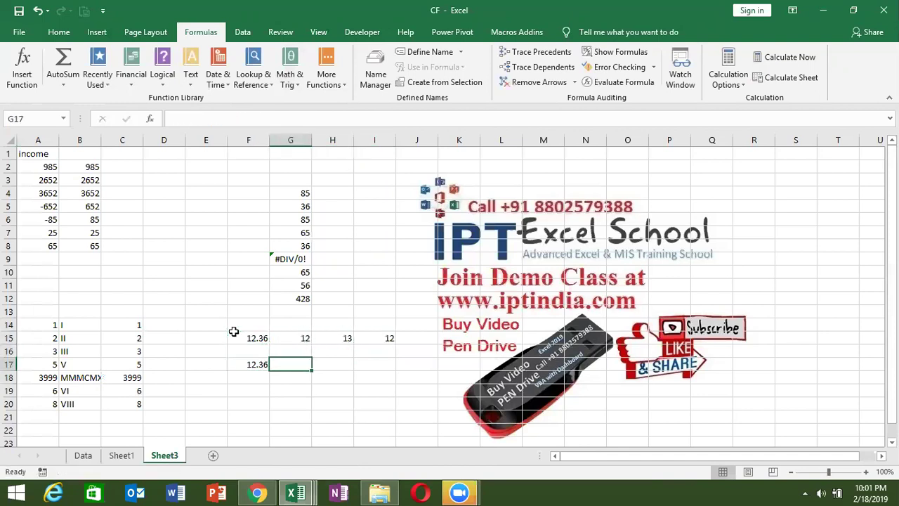
text(int)
key(BackSpace)
key(BackSpace)
key(BackSpace)
text(=in)
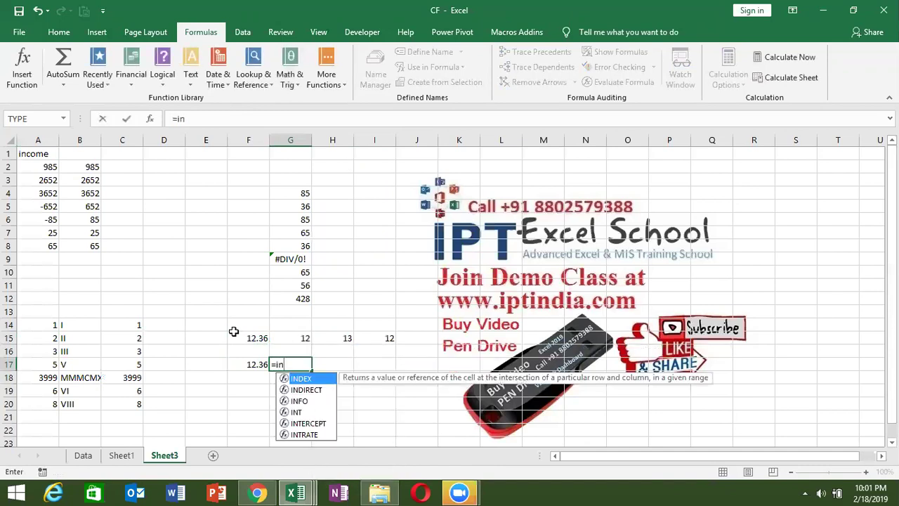
text(t)
key(Tab)
key(Left)
key(Return)
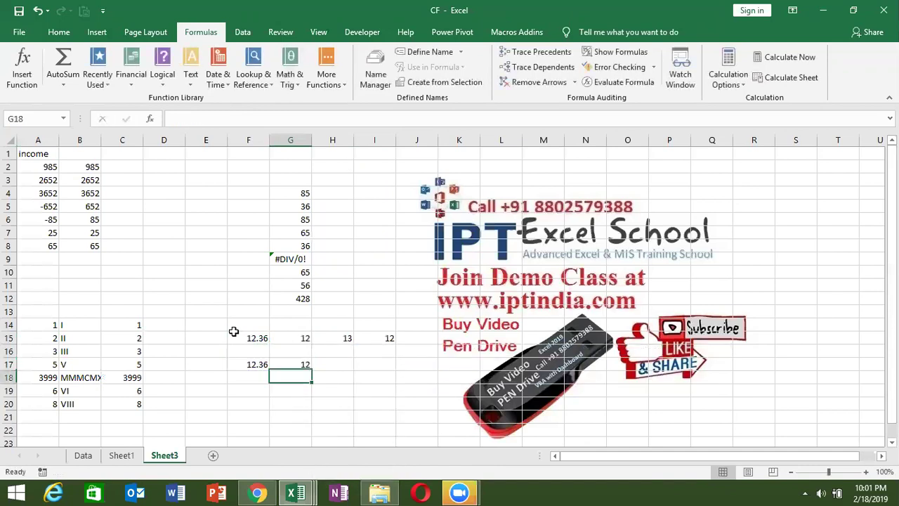
key(Up)
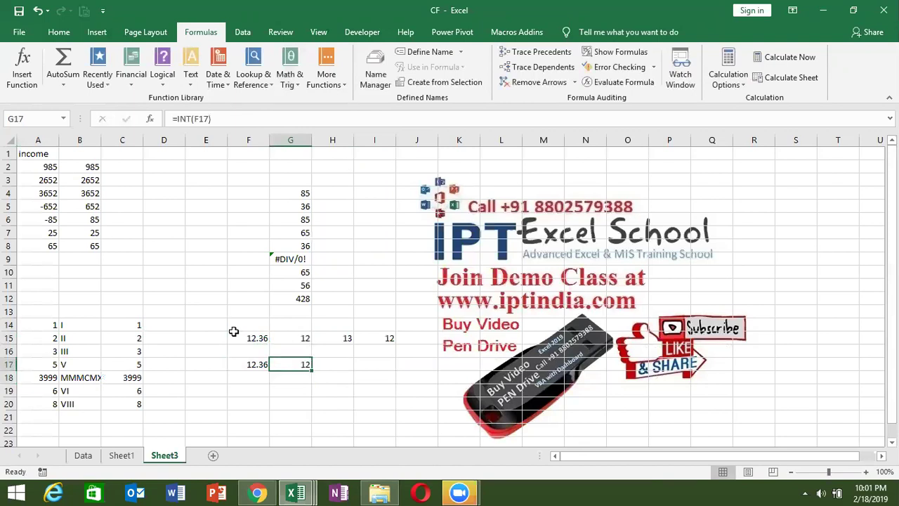
Step: Enter =F17-G17 in H17 to show the decimal part 0.36
key(Right)
text(=)
key(Left)
key(Left)
text(-)
key(Left)
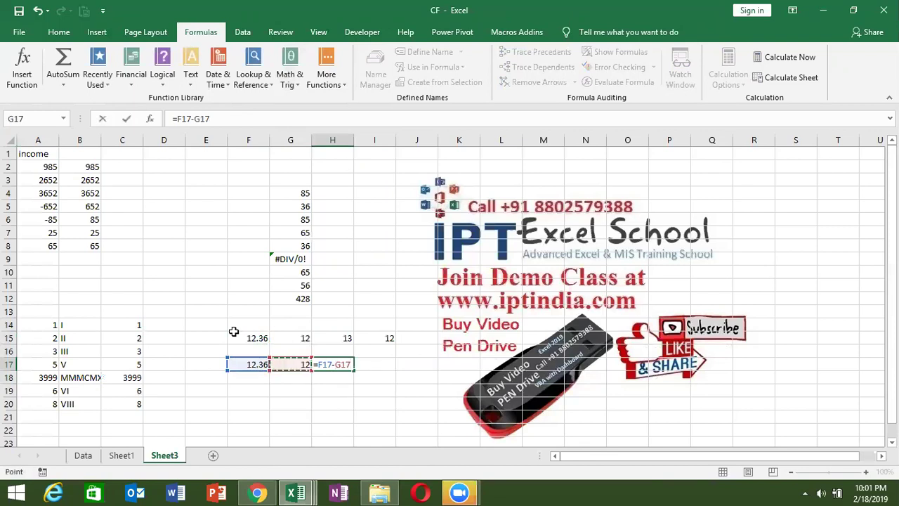
key(Return)
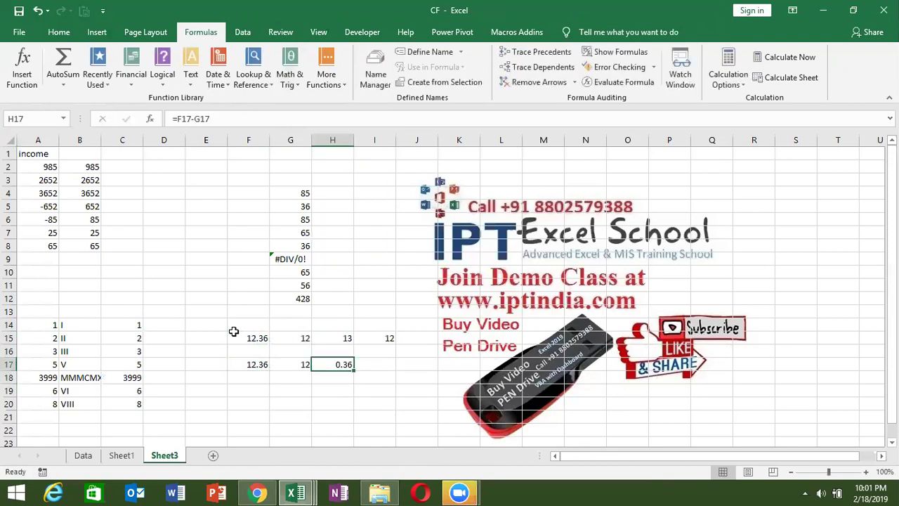
key(Down)
key(Down)
key(Down)
key(Down)
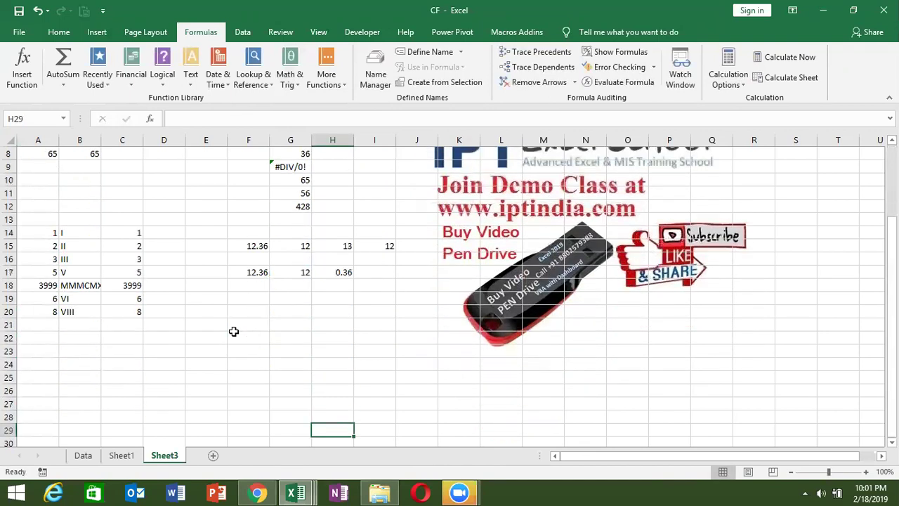
Step: Enter =MOD(14,5) in F21, giving the remainder 4
click(238, 328)
text(=)
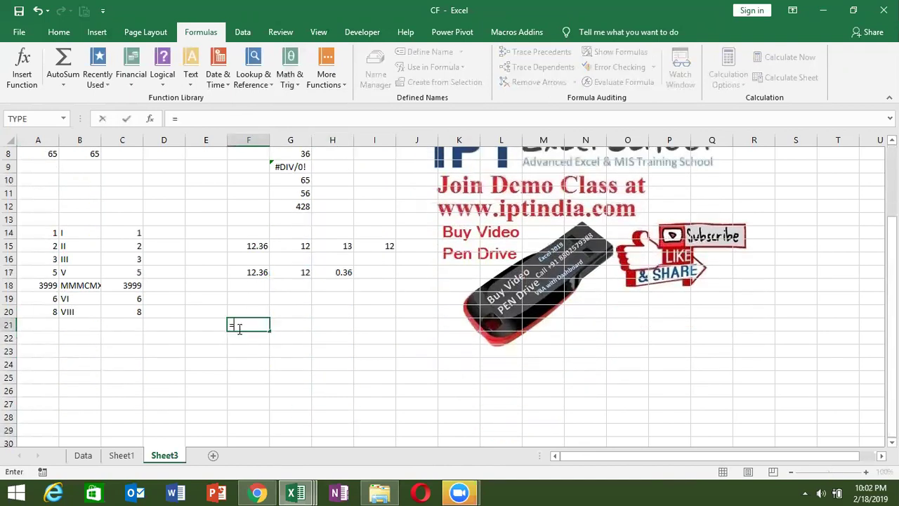
text(mod)
key(Tab)
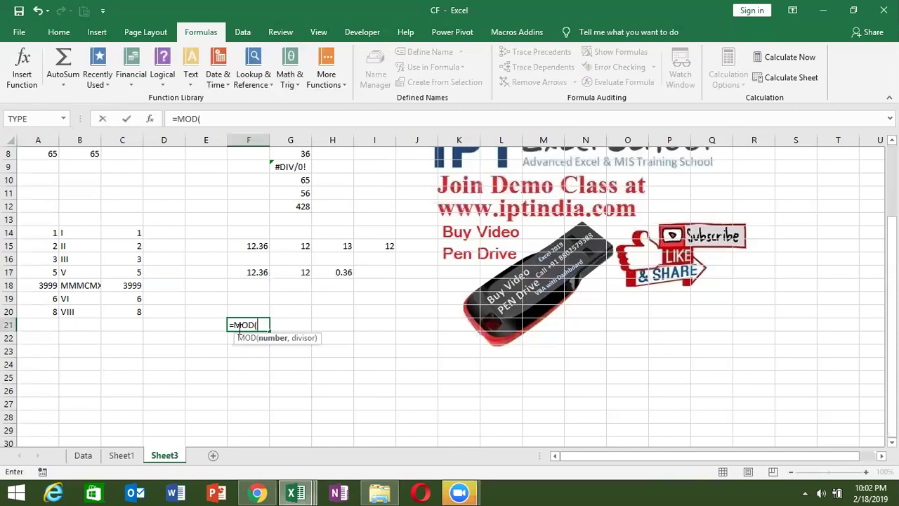
text(14,5)
key(Return)
click(237, 329)
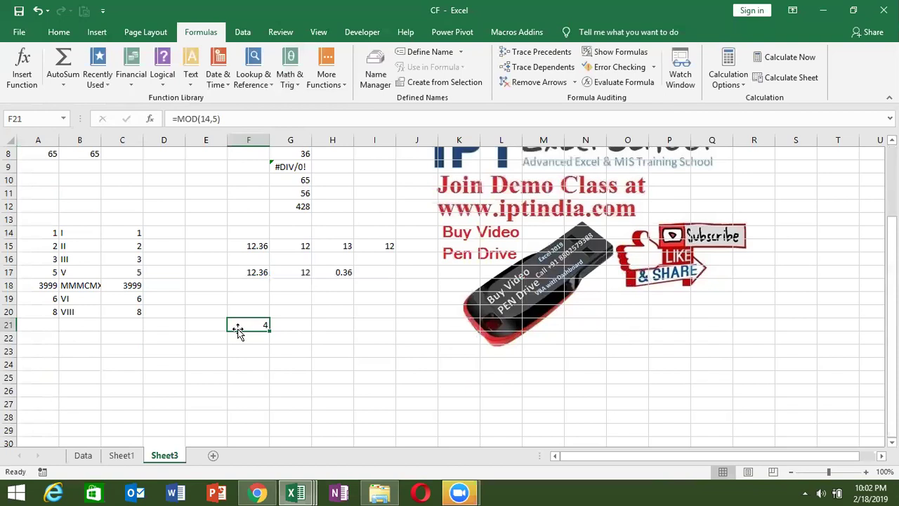
Step: Enter =MOD(F17,1) in F19 to extract the decimal part 0.36
click(251, 299)
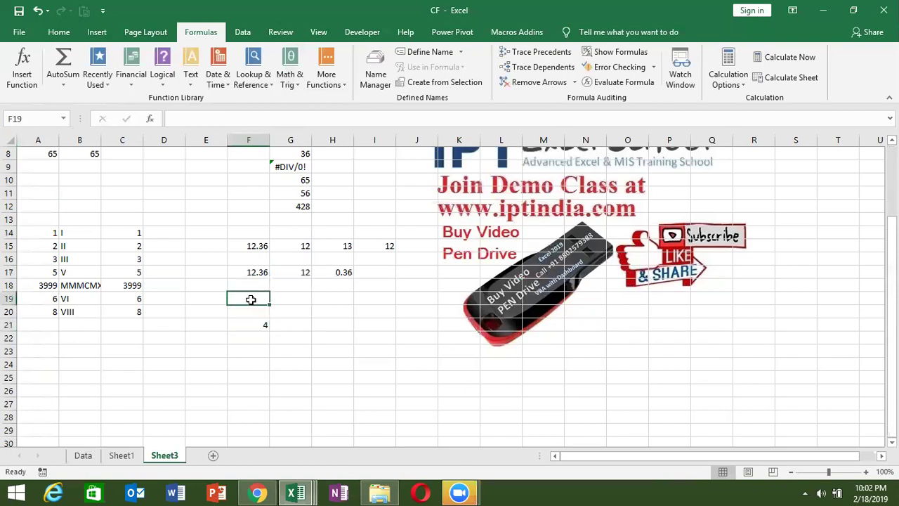
text(=mod)
key(Tab)
click(257, 272)
text(,1)
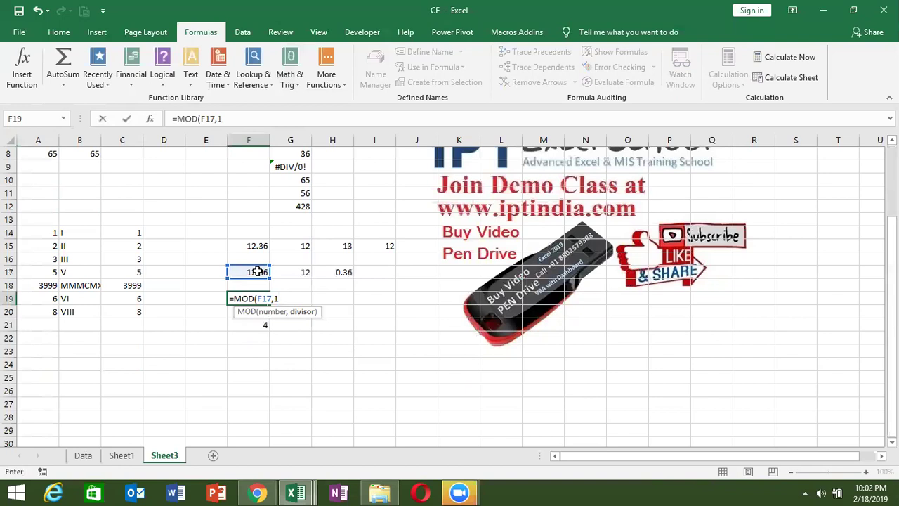
text())
key(ctrl+Return)
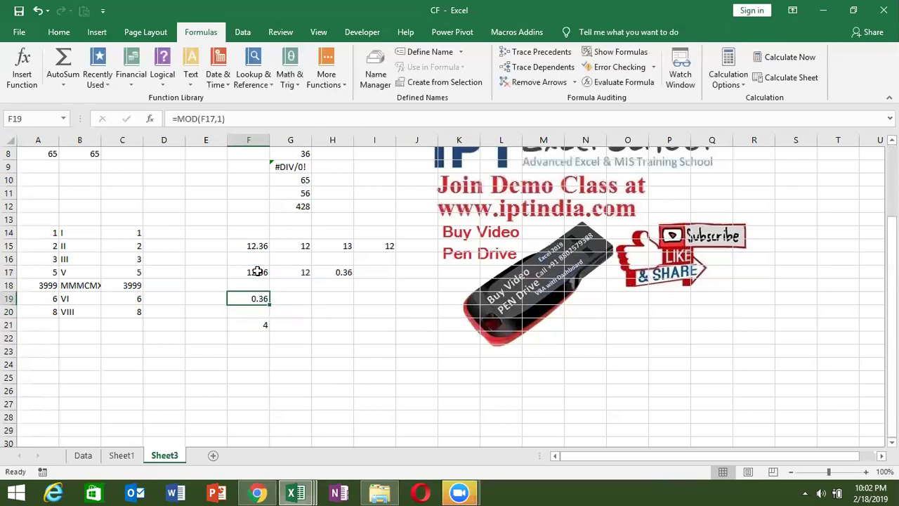
key(Down)
key(Down)
key(Down)
key(Down)
scroll(258, 271, down, 1)
key(Down)
key(Up)
key(Up)
key(Up)
key(Left)
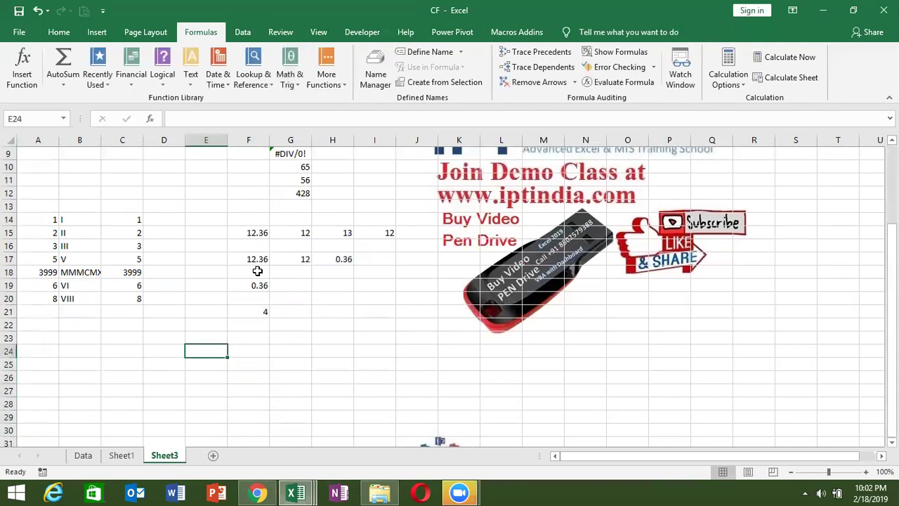
Step: Enter =TODAY() in D24 to show today's date 2/18/2019
key(Left)
text(=ty)
key(BackSpace)
key(BackSpace)
key(BackSpace)
text(=Today())
key(Return)
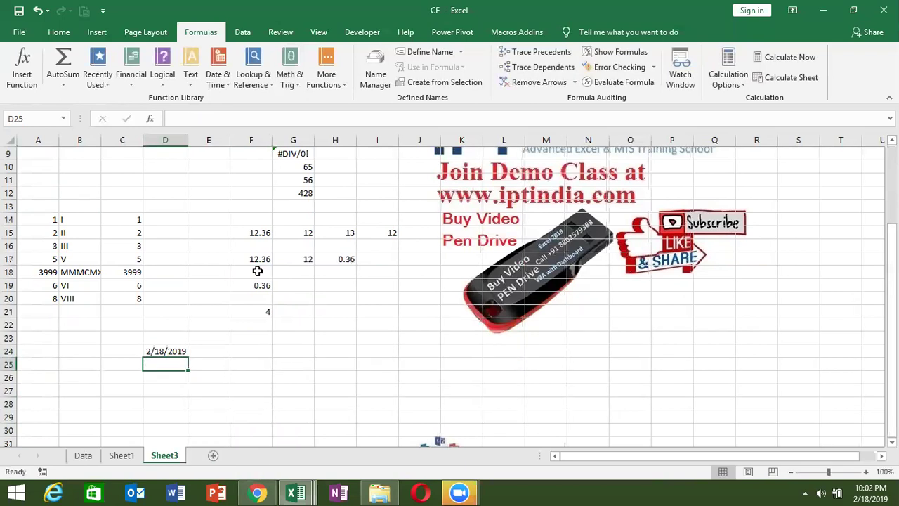
key(Up)
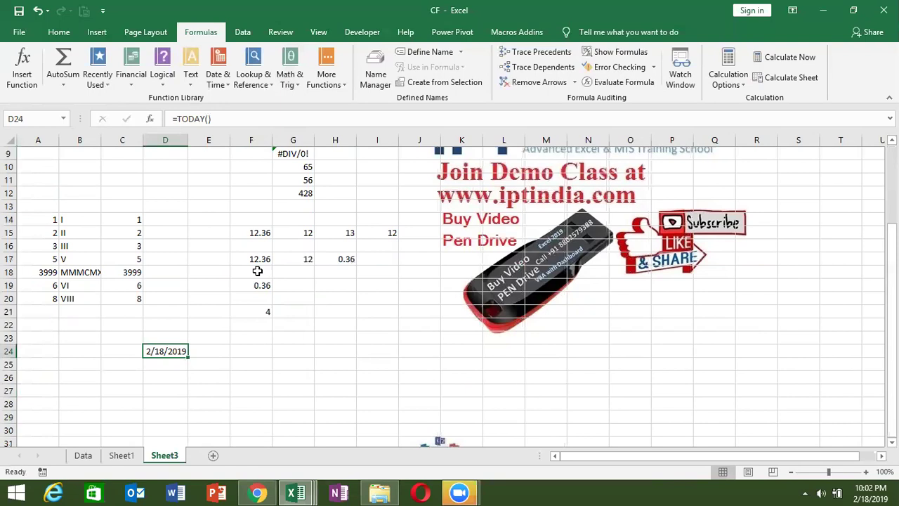
Step: Enter =NOW() in E24 for the current date and time
key(Right)
text(now)
key(Right)
key(Left)
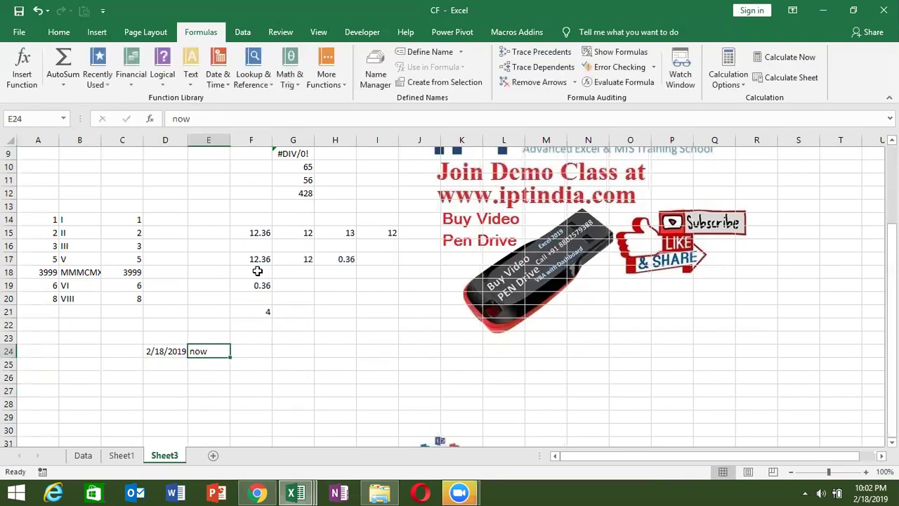
text(=now)
key(Tab)
text())
key(ctrl+Return)
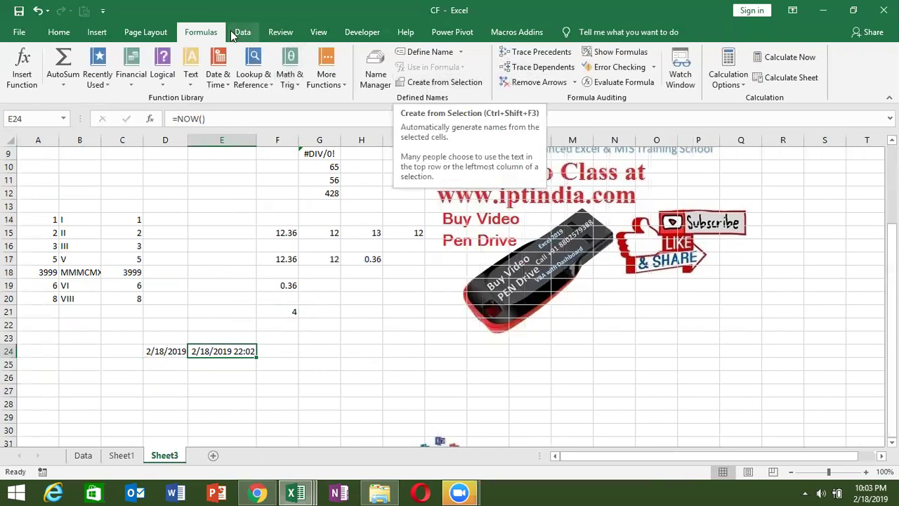
Step: Switch E24 and D24 to General format, revealing serials 43514.91872 and 43514
click(75, 30)
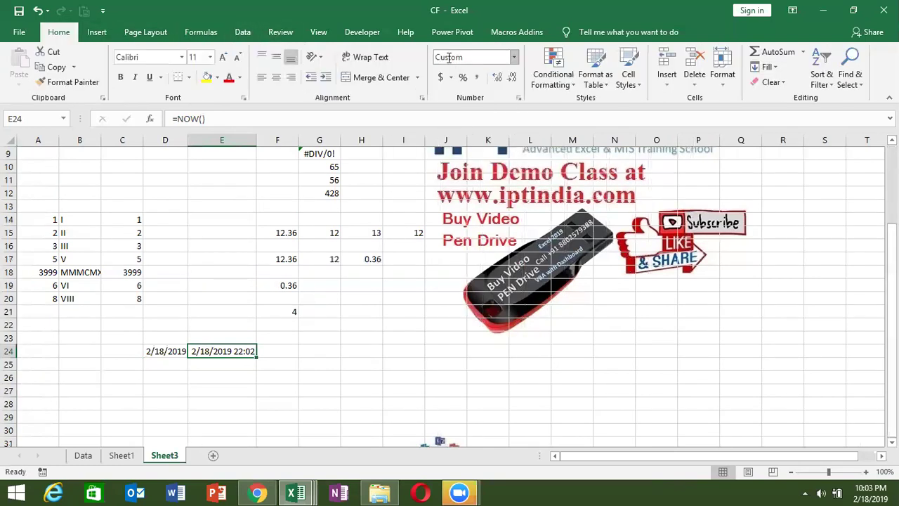
click(514, 58)
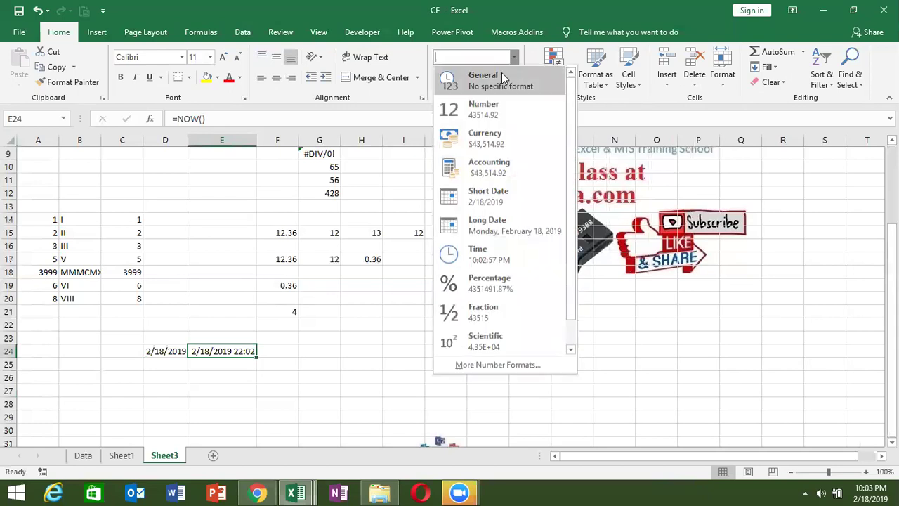
click(502, 76)
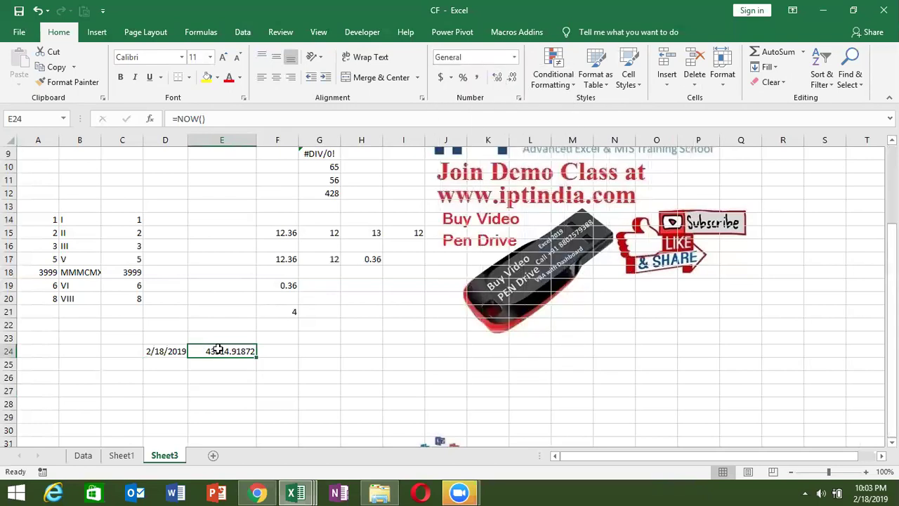
click(178, 352)
key(ctrl+shift+asciitilde)
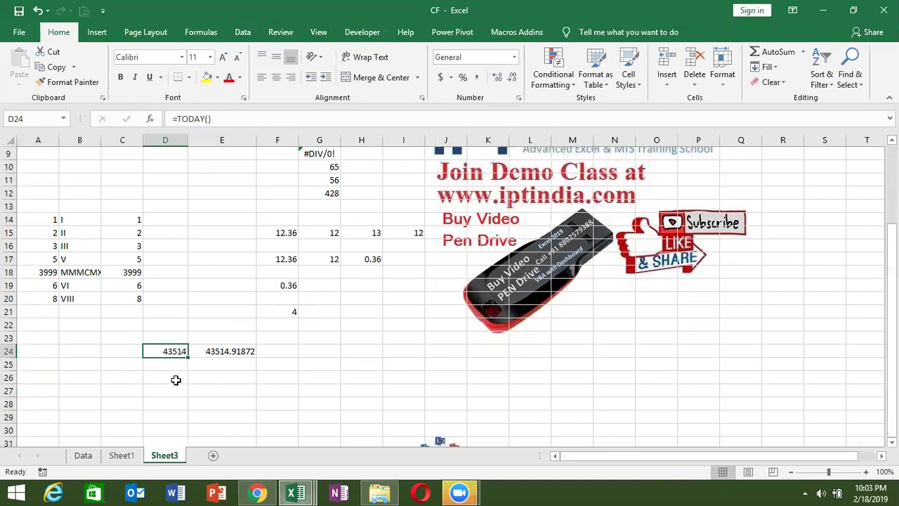
click(262, 353)
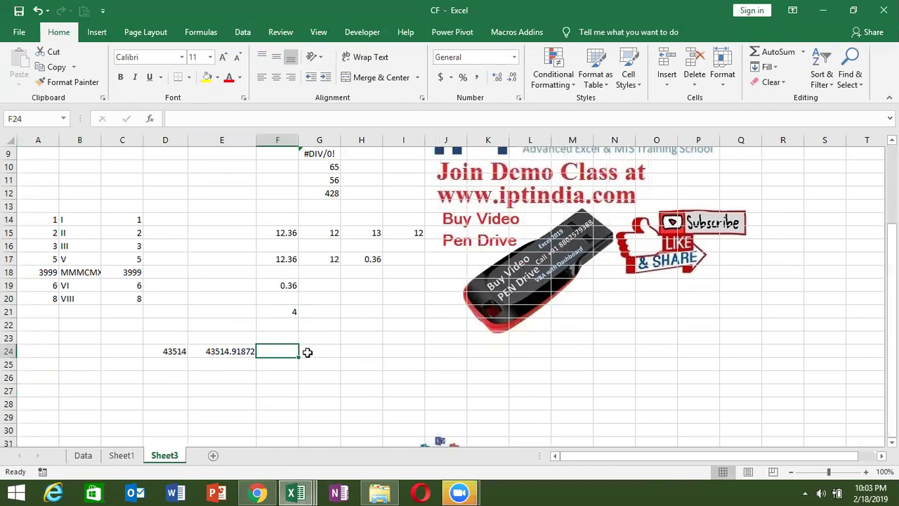
Step: Enter =MOD(NOW(),1) in F24 and format it as a time, showing 10:03 PM
text(=)
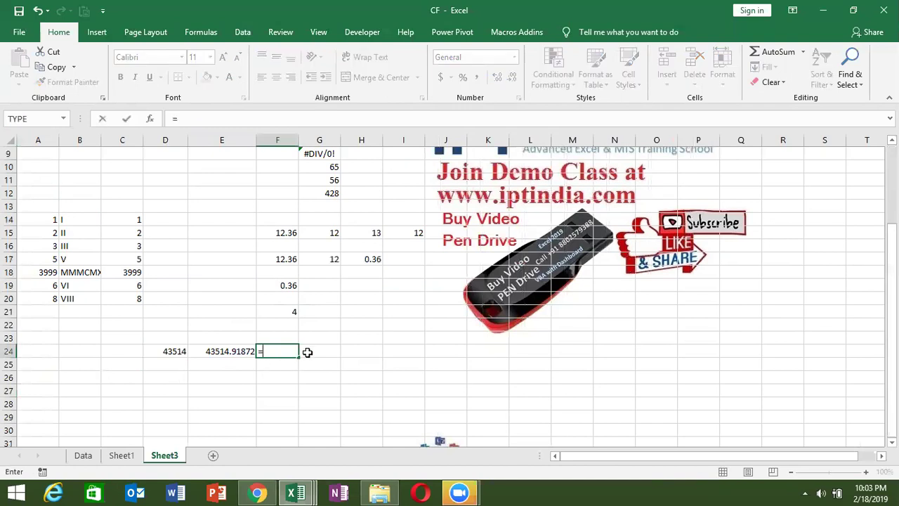
text(mo)
key(Tab)
text(now)
key(Tab)
text(),1))
key(Return)
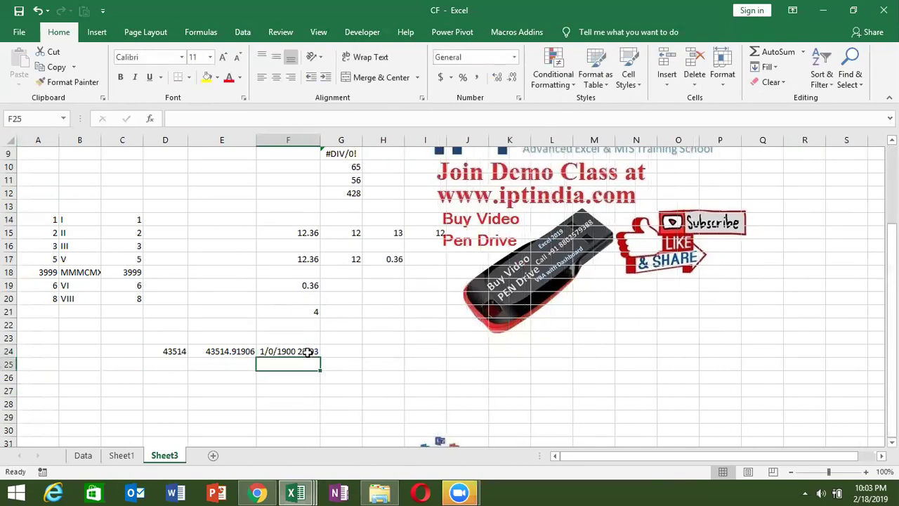
click(308, 352)
key(ctrl+shift+2)
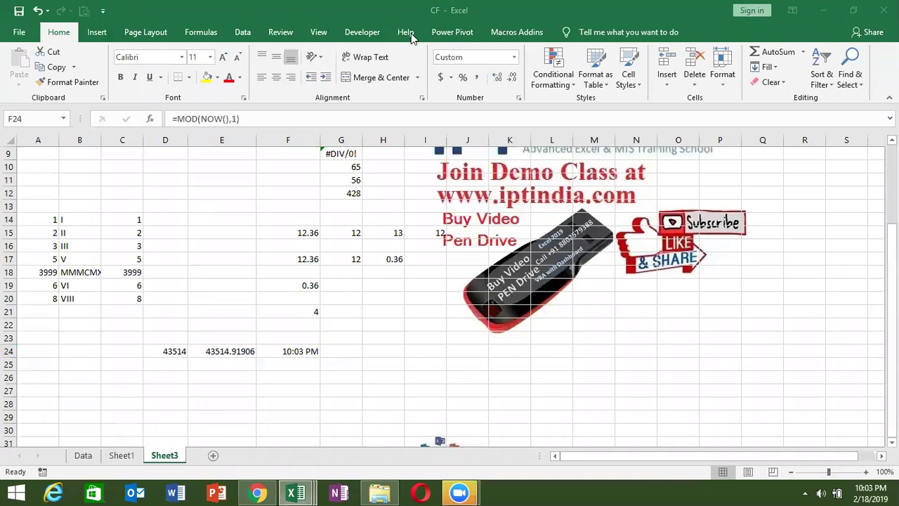
Step: Select the earlier results block from F15, then pick C27 for new sample input
click(295, 350)
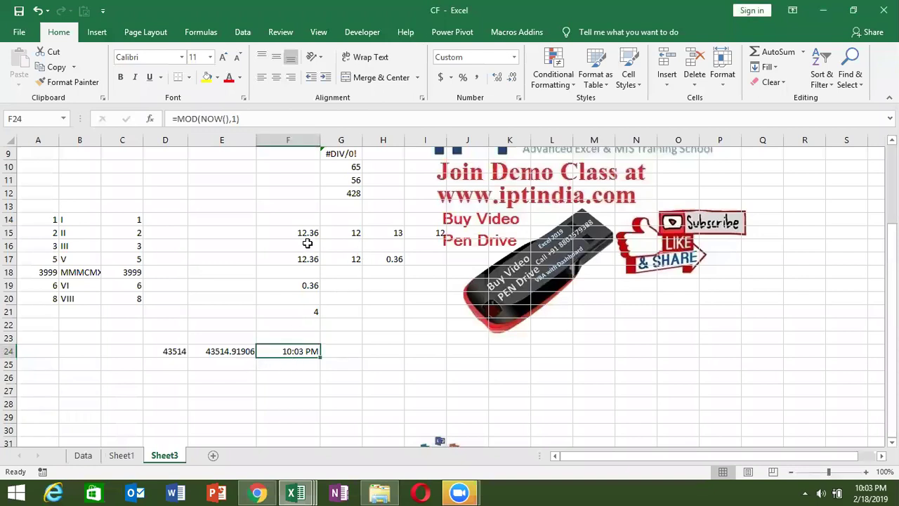
mouse_move(295, 236)
mouse_down()
mouse_move(420, 263)
mouse_move(377, 330)
mouse_up()
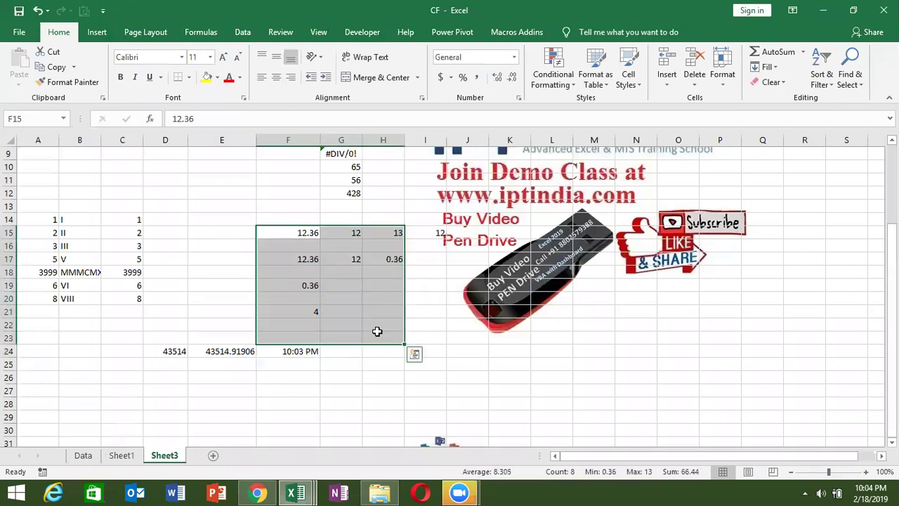
click(227, 385)
click(138, 387)
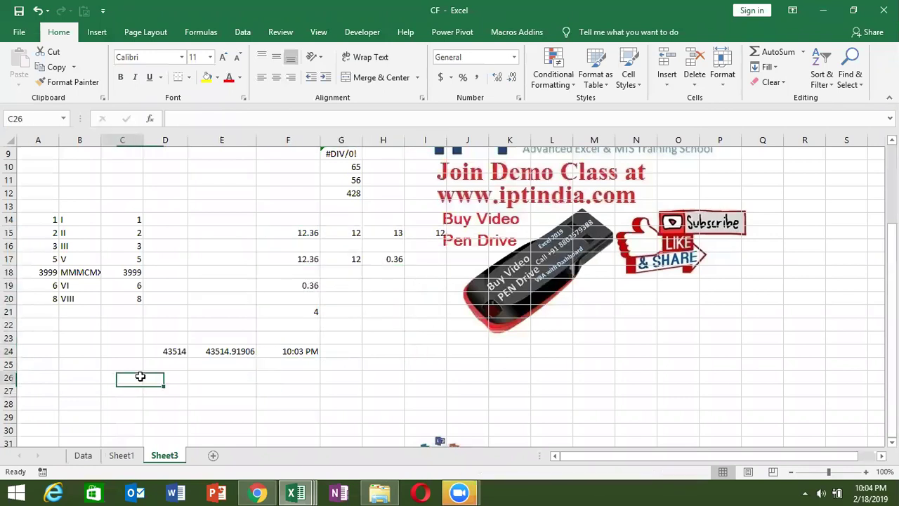
key(Down)
key(Down)
key(Down)
key(Down)
key(Down)
key(Down)
key(Up)
key(Up)
key(Up)
key(Up)
key(Up)
key(Up)
key(Up)
key(Up)
key(Up)
key(Up)
key(Up)
key(Up)
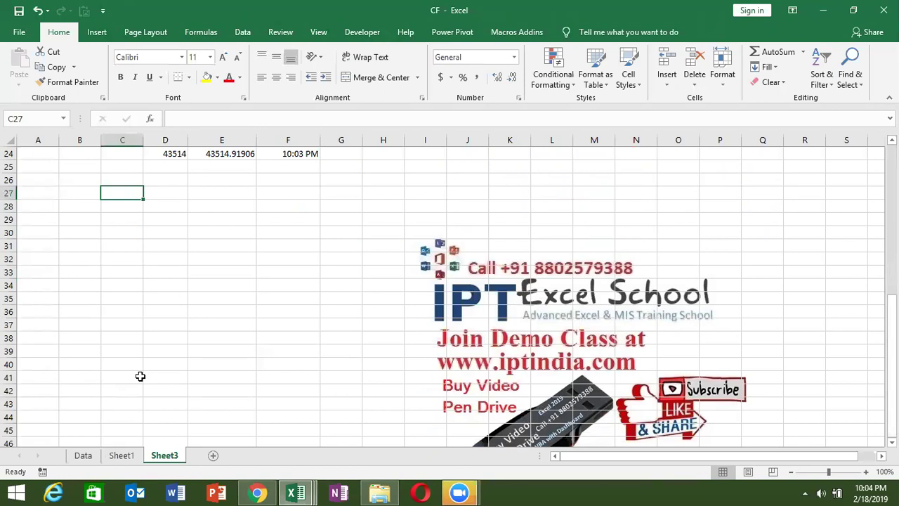
Step: Enter 2400, 2000 and 2500 in C27:E27, correcting C27 from 500
text(500)
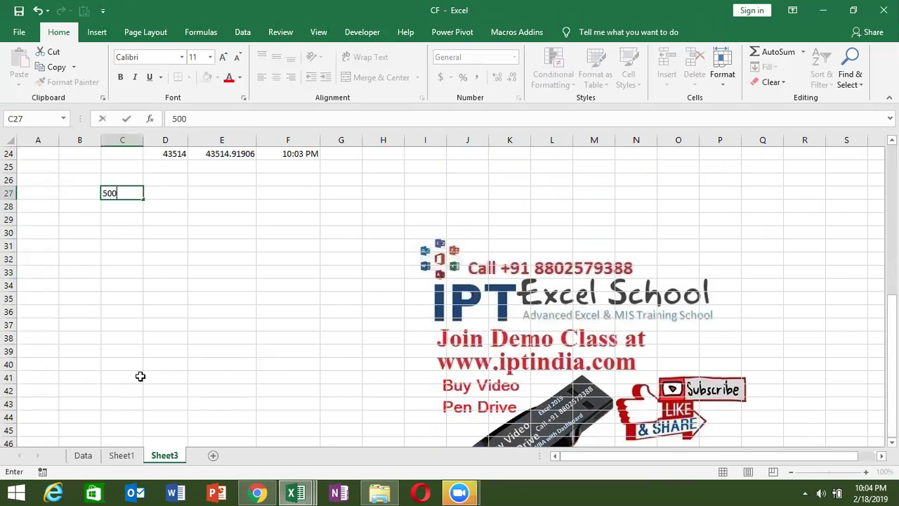
key(Return)
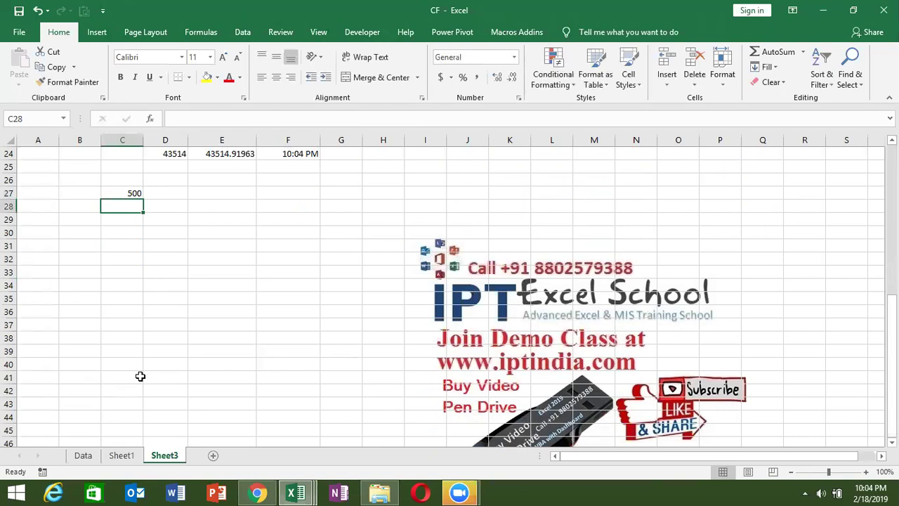
key(Up)
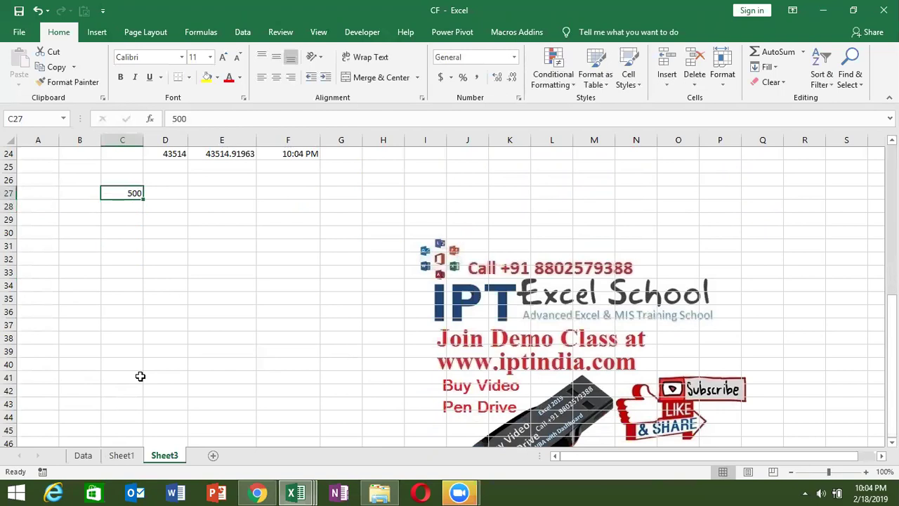
text(2400)
key(Return)
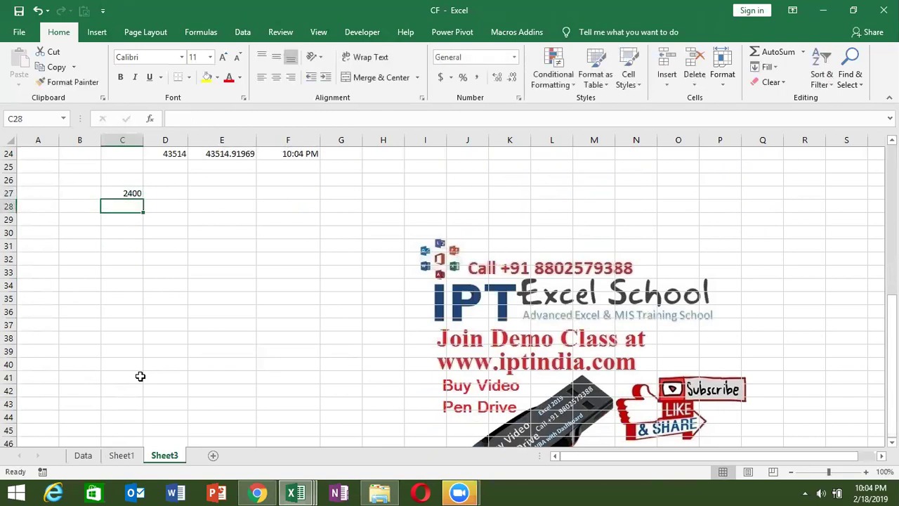
key(Up)
key(Right)
text(2000)
key(Right)
text(2500)
key(Return)
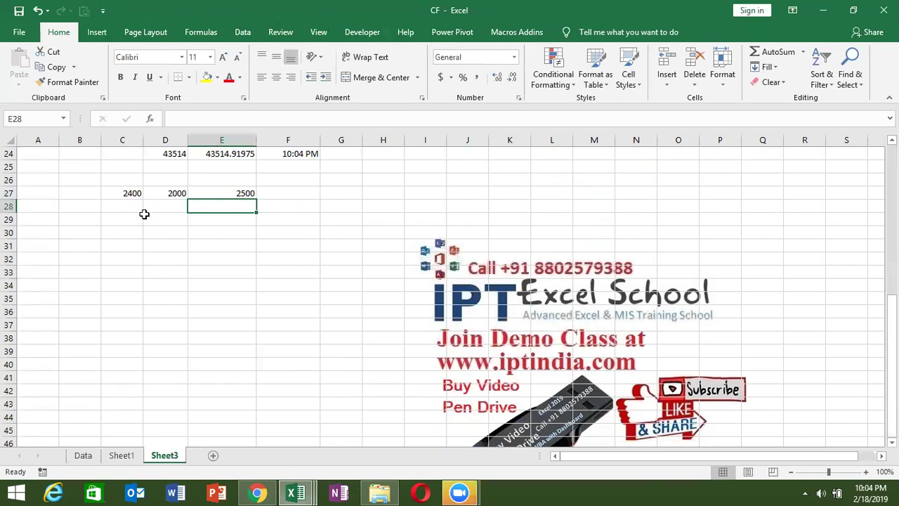
Step: Enter the large number 540840 in D29
click(145, 220)
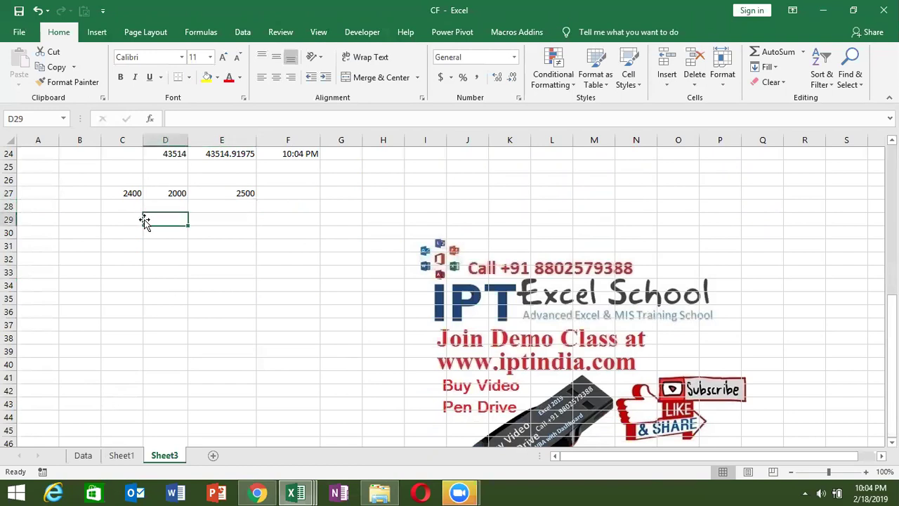
text(5)
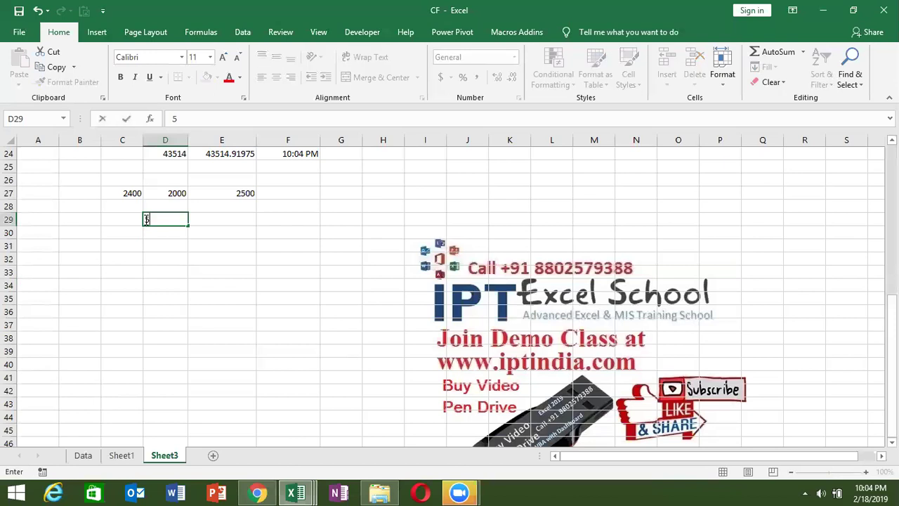
text(40840)
key(Return)
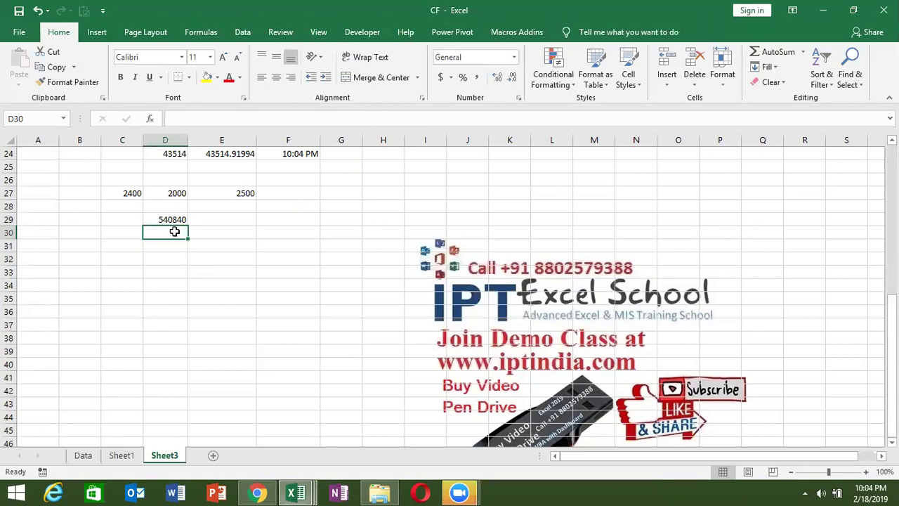
click(202, 223)
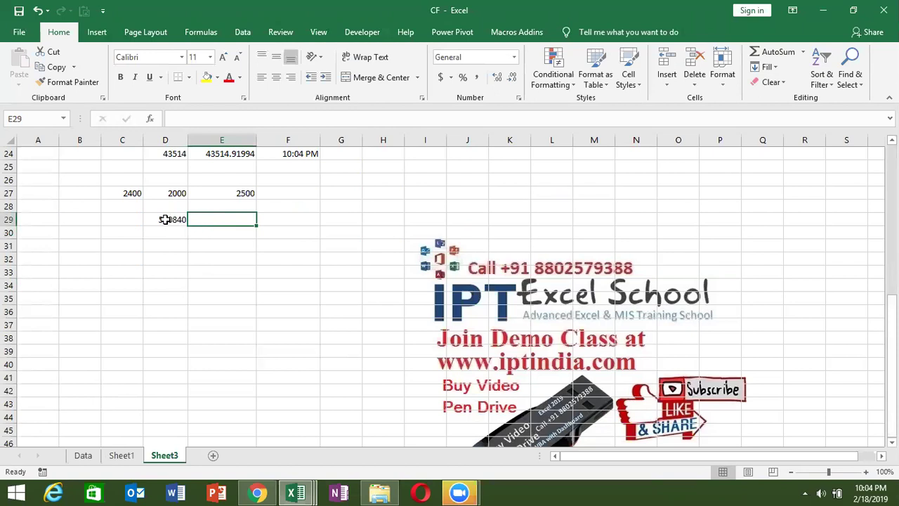
Step: Enter =CEILING.MATH(D29,500) in E29 to round 540840 up to 541000
text(=)
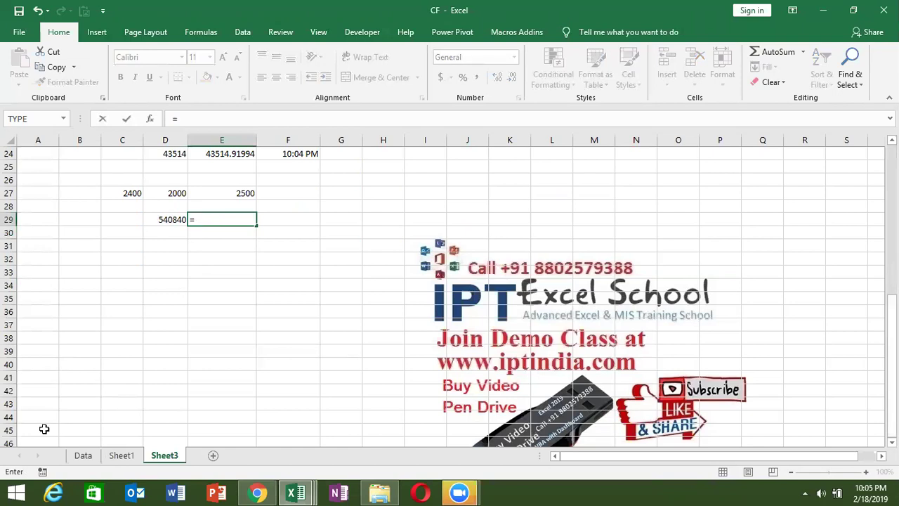
text(cel)
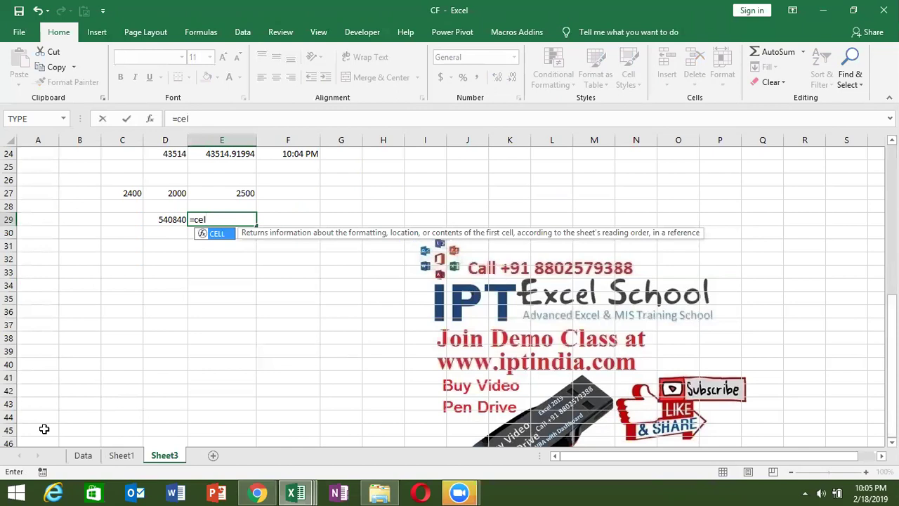
key(BackSpace)
key(Tab)
key(Left)
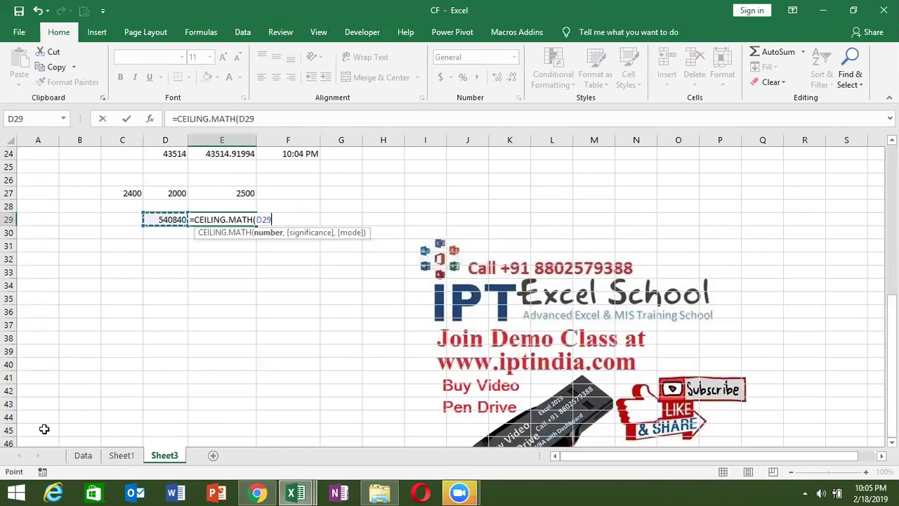
text(,500)
key(Return)
key(Up)
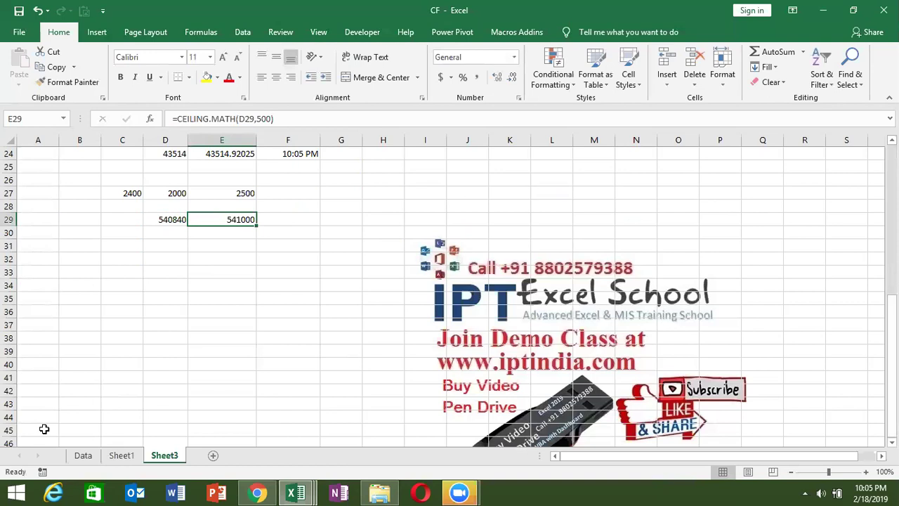
Step: Enter =FLOOR(D29,500) in F29 to round 540840 down to 540500
key(Right)
text(=flo)
key(Down)
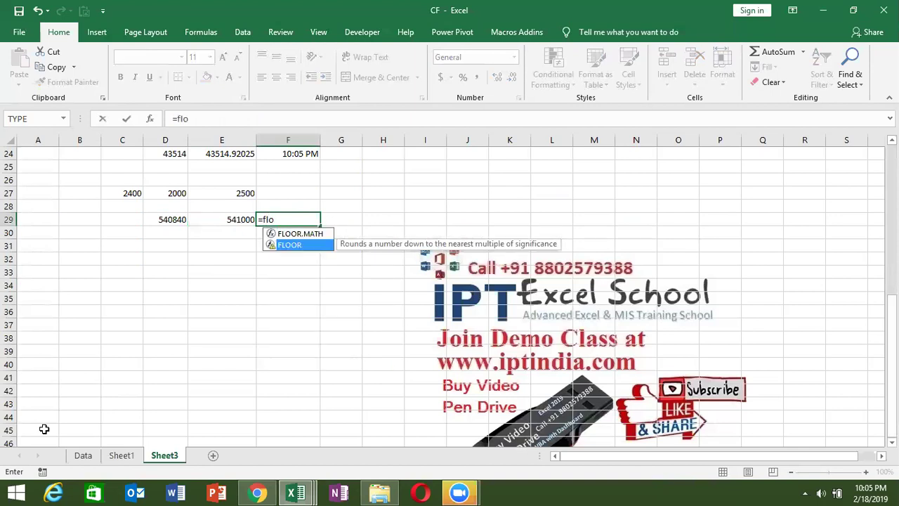
key(Tab)
click(161, 219)
text(,500)
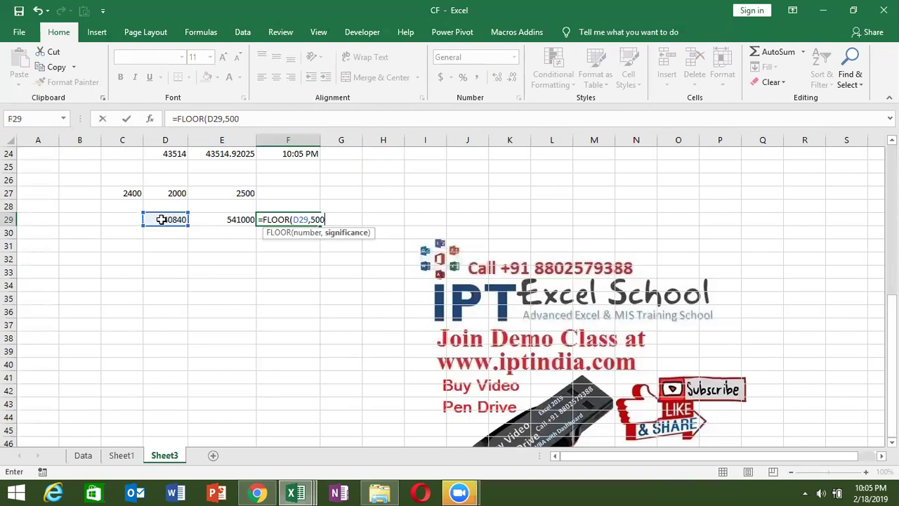
text())
key(Return)
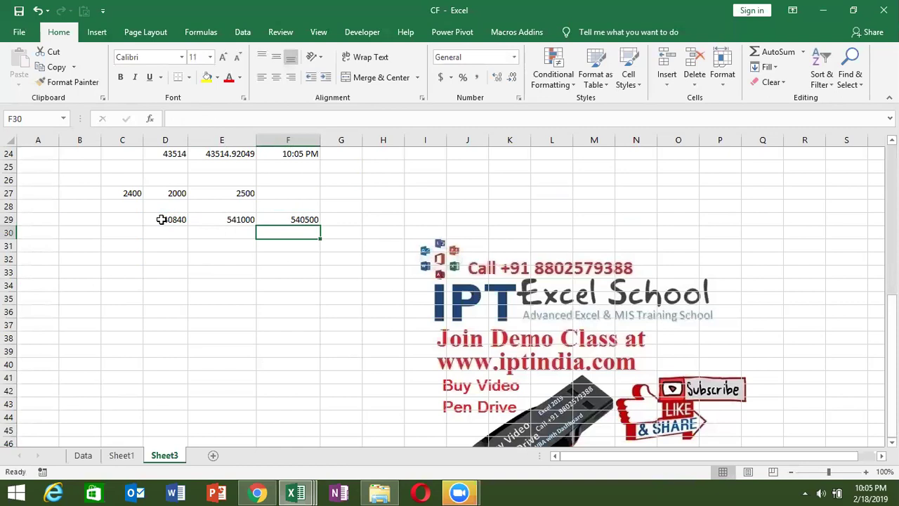
click(130, 241)
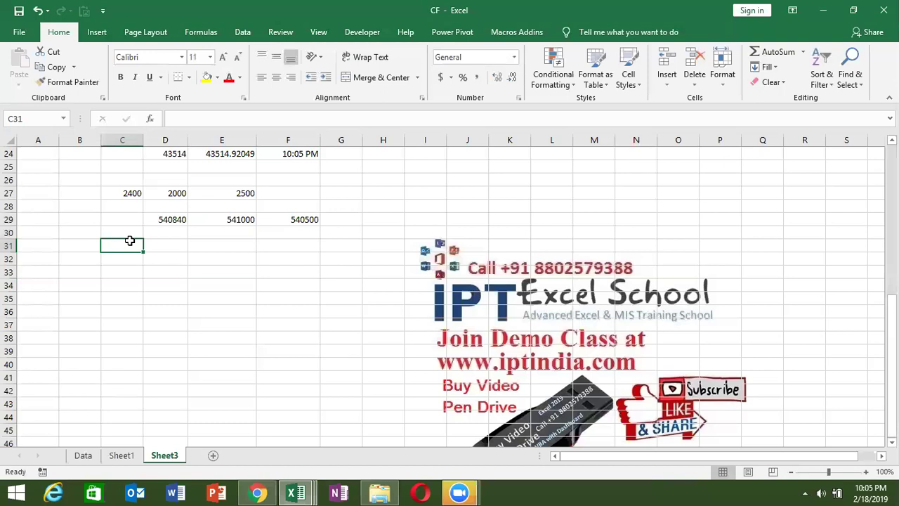
Step: Try sample values 1, 59 and 60 in C31 and D31
text(1)
key(Return)
click(130, 240)
text(59)
key(Tab)
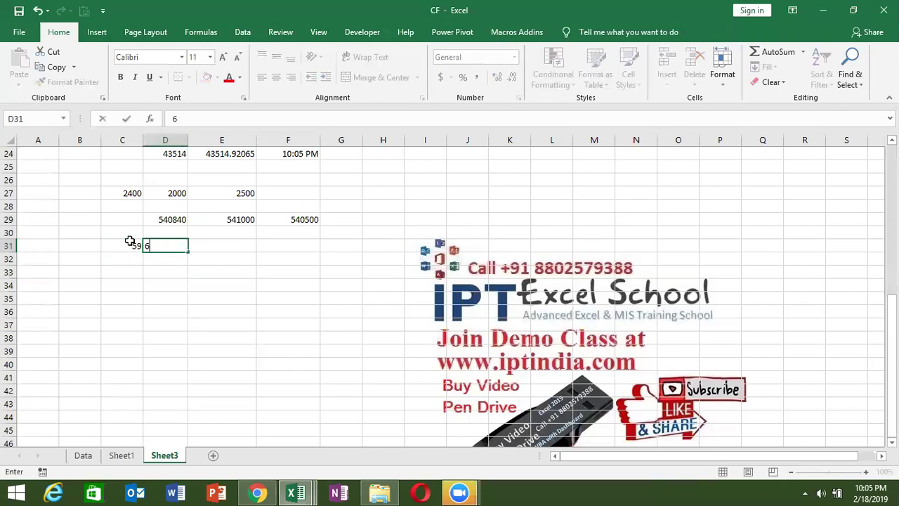
text(60)
key(Tab)
key(Down)
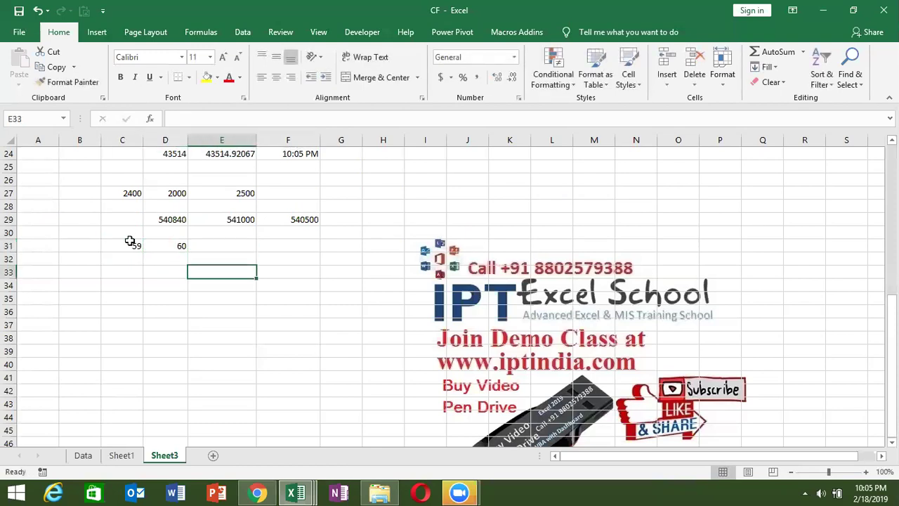
key(Up)
key(Left)
key(Left)
Step: Enter 62 in C31 and 120 in D31
text(62)
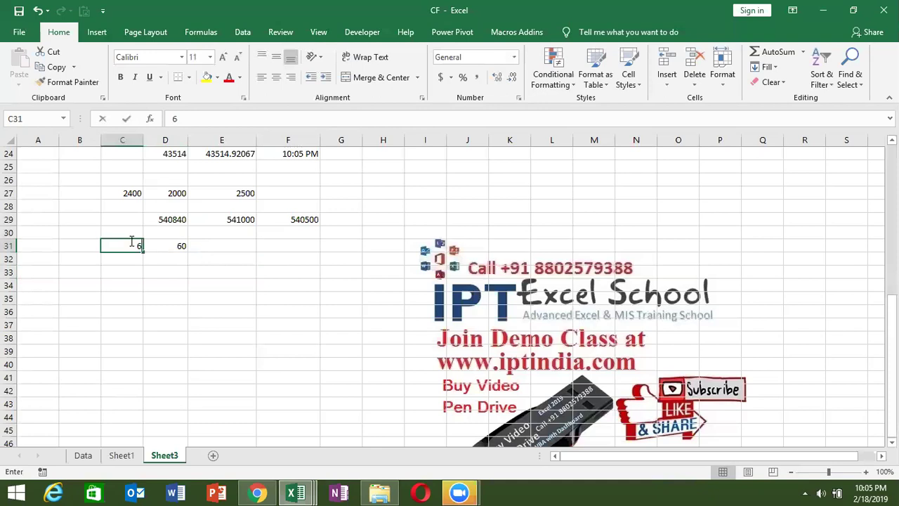
key(Tab)
text(120)
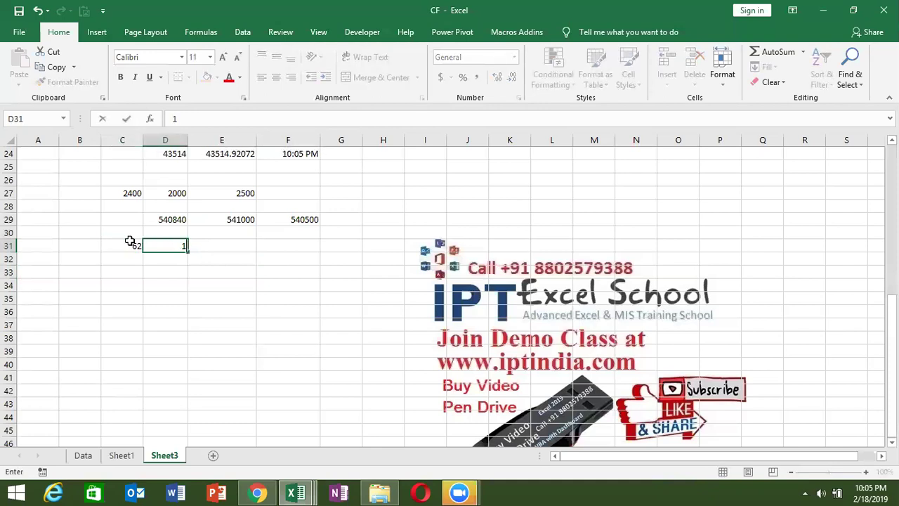
key(Return)
key(Up)
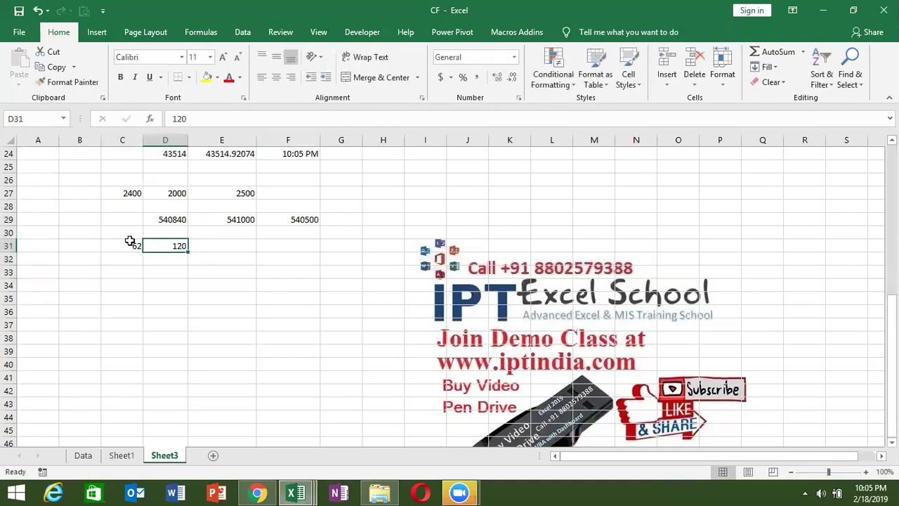
Step: Put =CEILING(C31,60) in D31 so 62 rounds up to 120
text(=)
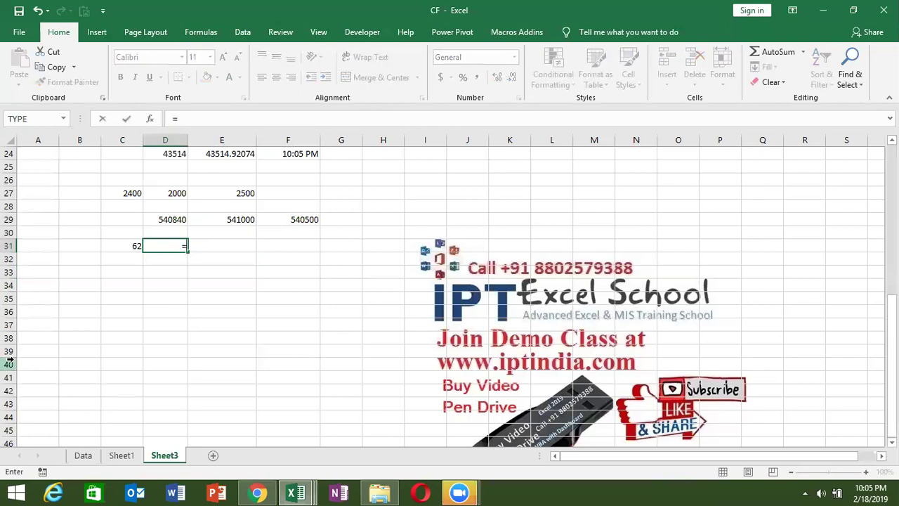
text(ce)
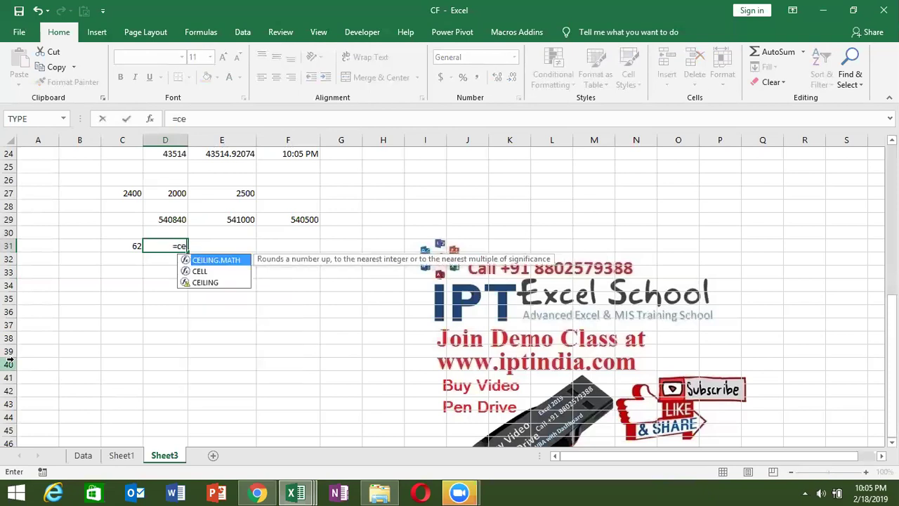
key(Down)
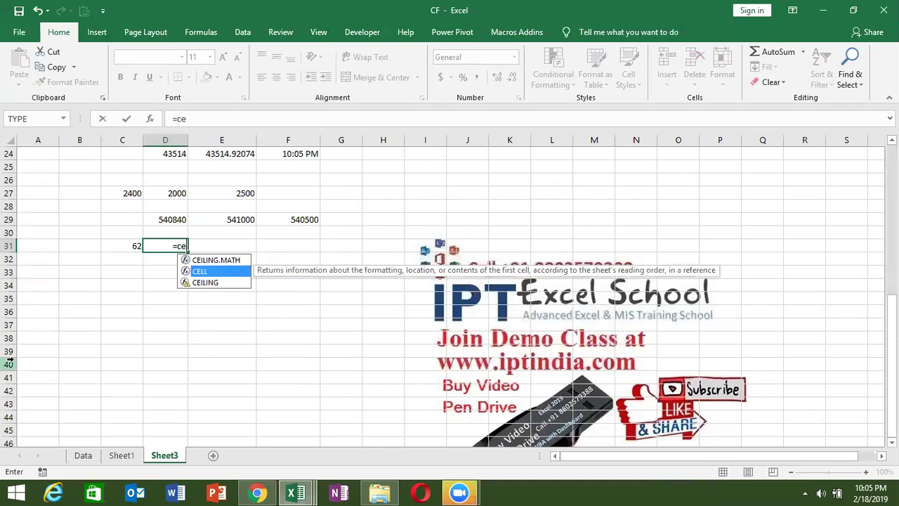
key(Down)
key(Tab)
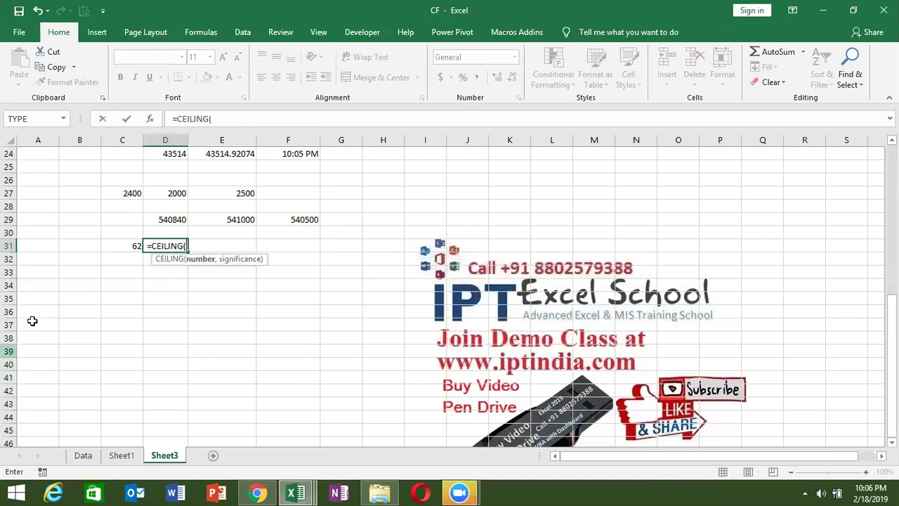
click(117, 239)
text(,60)
key(Return)
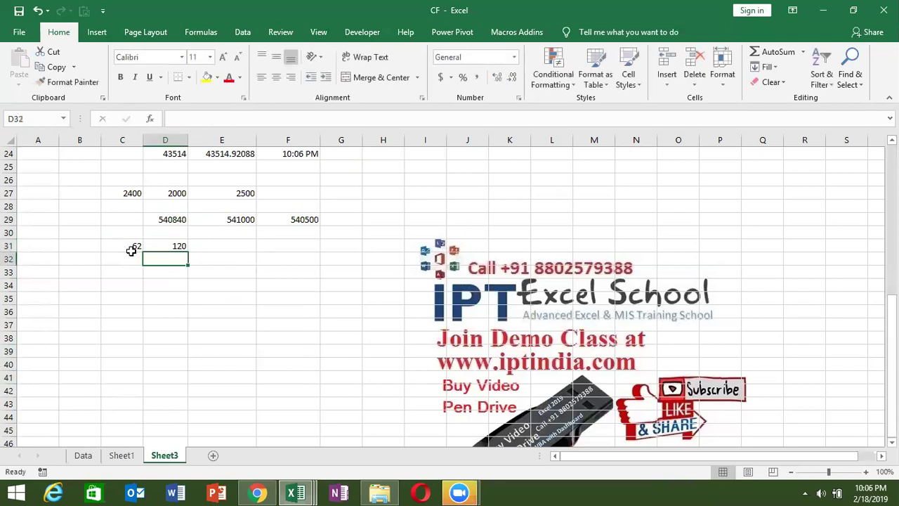
click(131, 250)
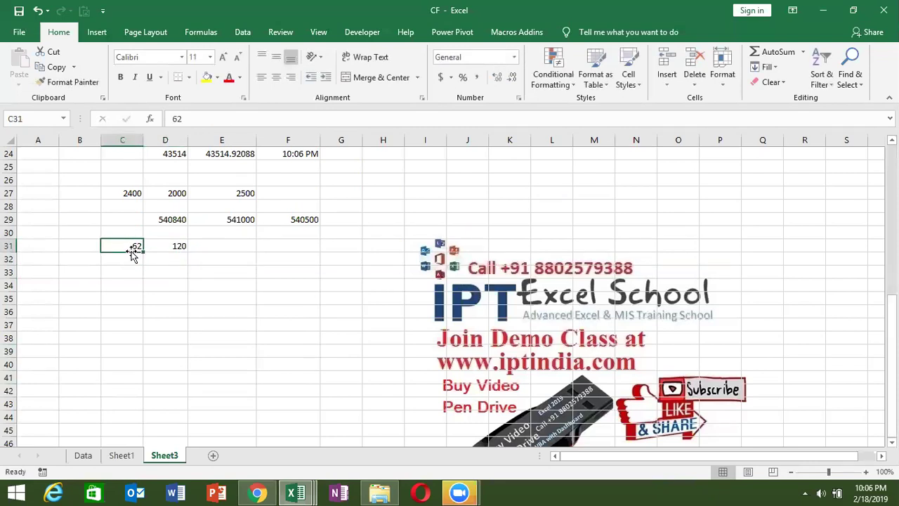
click(197, 247)
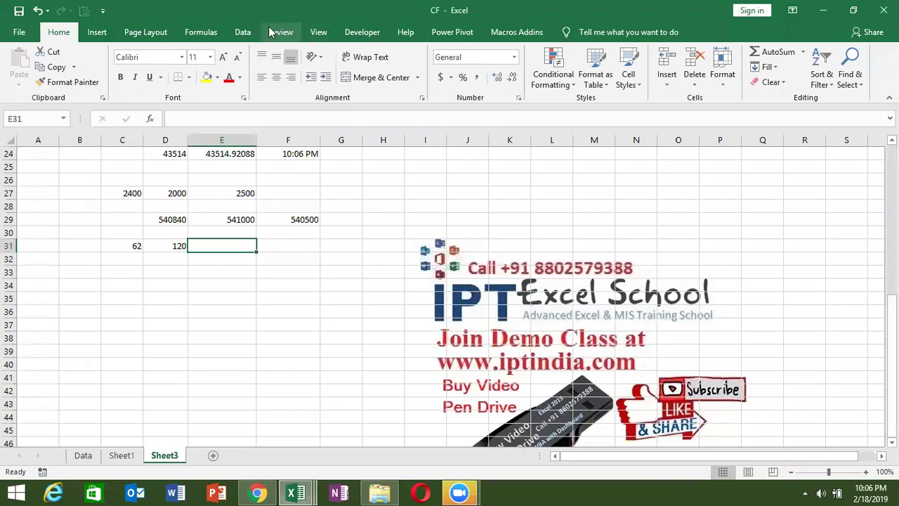
Step: Try COMBIN from the Math & Trig functions with arguments 3 and 2, then cancel it
click(201, 32)
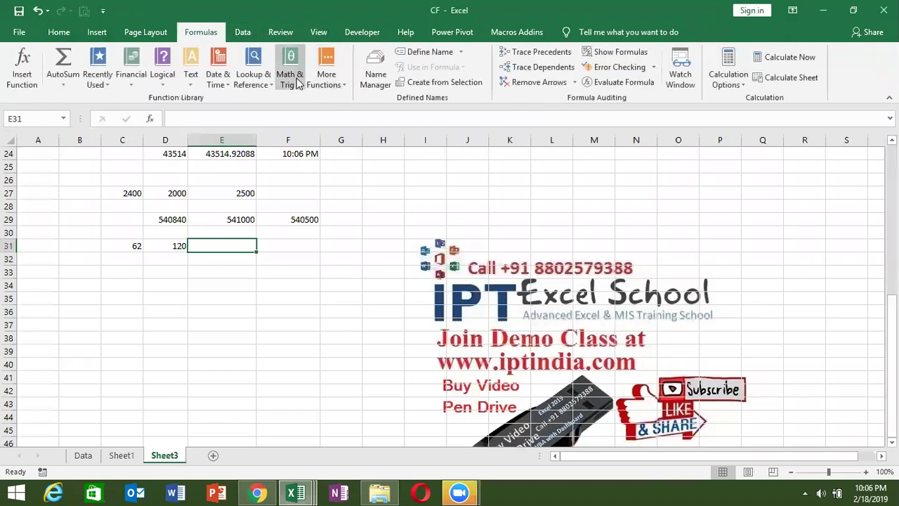
click(290, 76)
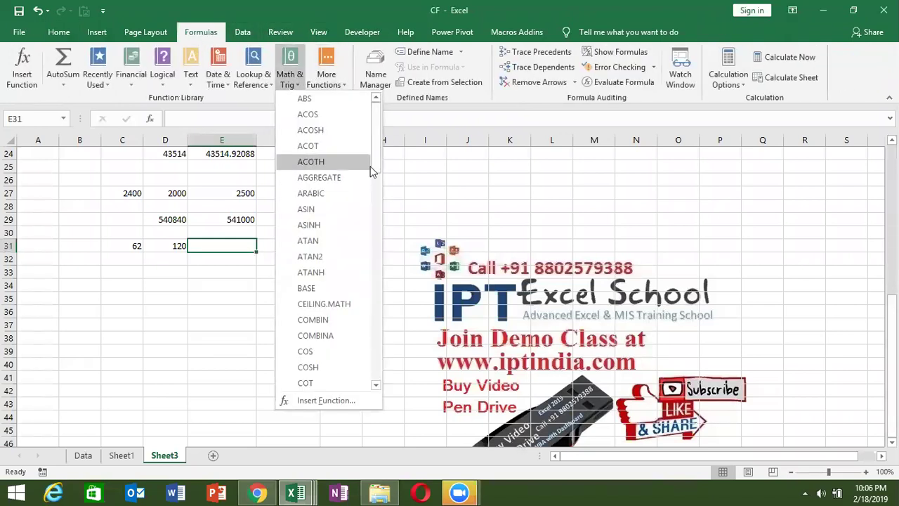
scroll(376, 164, down, 2)
scroll(377, 170, down, 2)
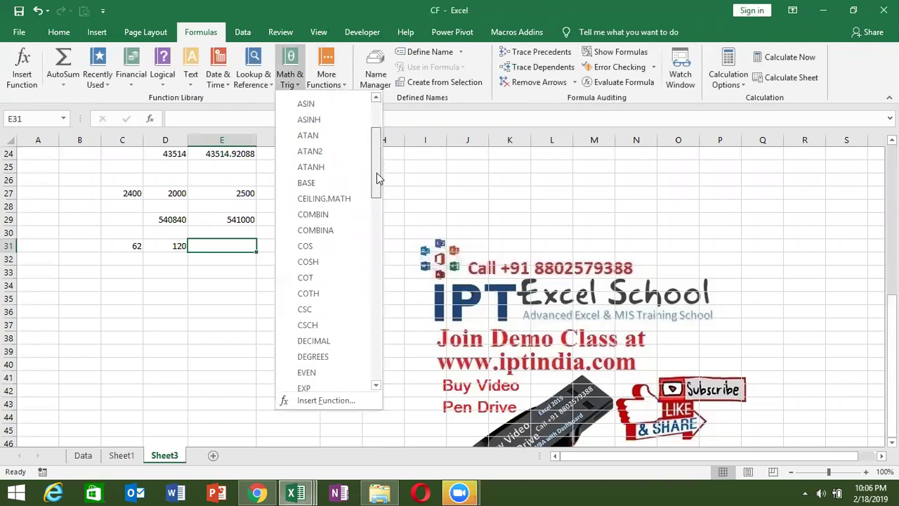
key(Escape)
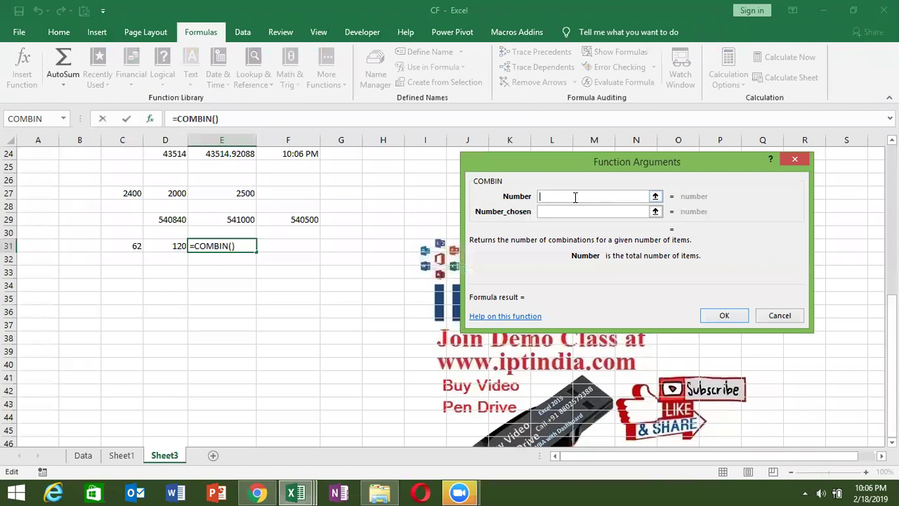
text(3)
click(564, 210)
text(2)
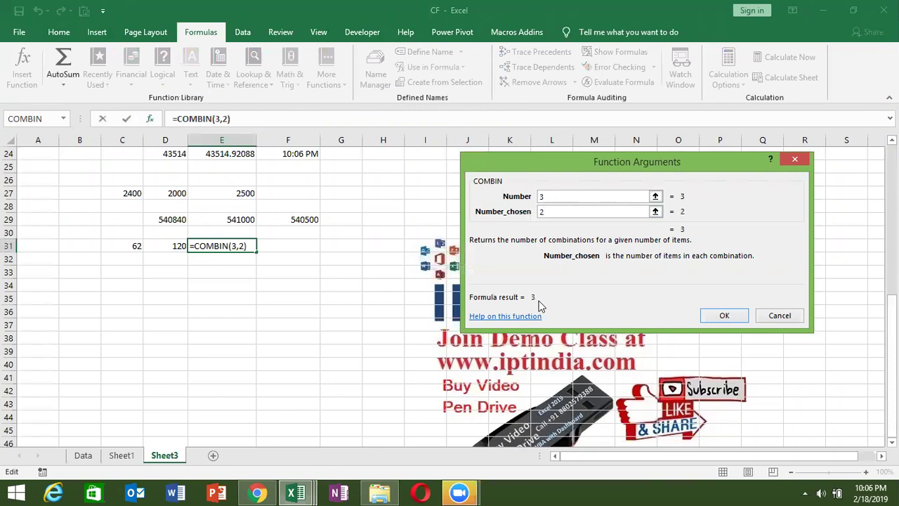
key(Escape)
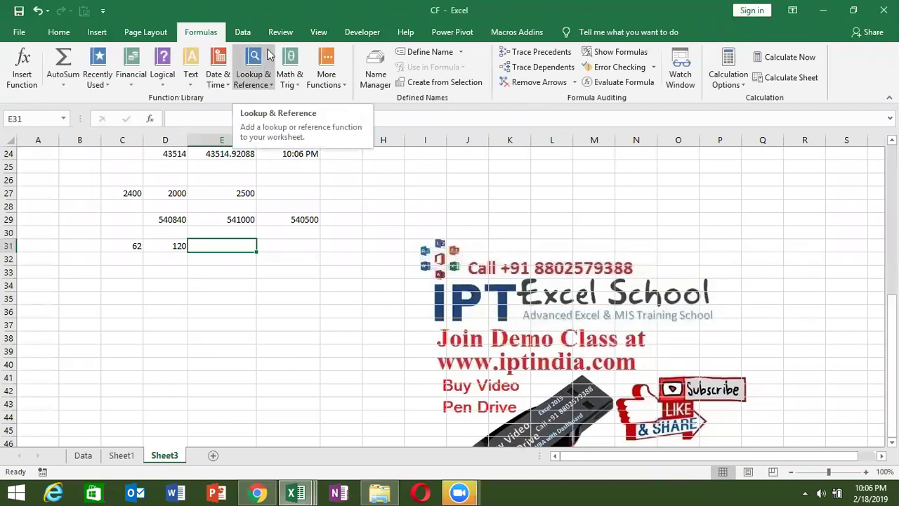
Step: Preview FACT(5) = 120 in E31, cancel it, then reopen the Math & Trig list
click(289, 77)
drag(376, 121, 379, 194)
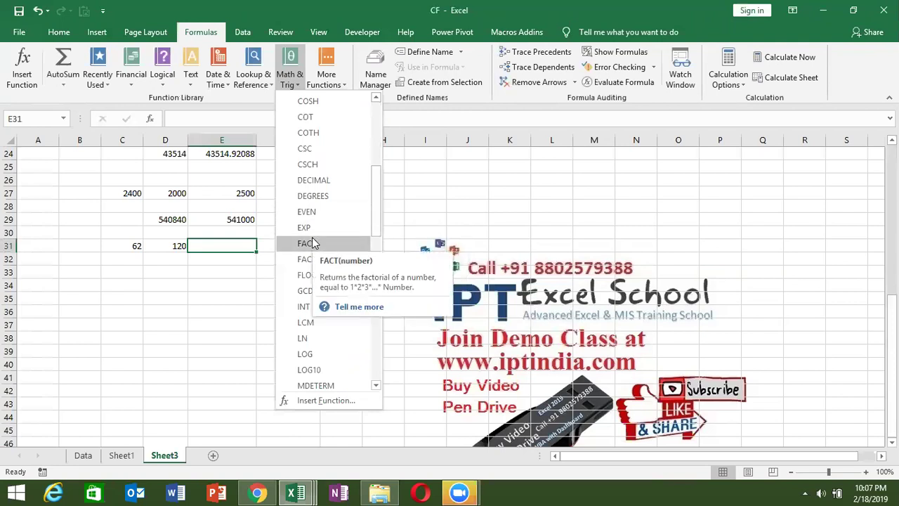
click(311, 239)
text(5)
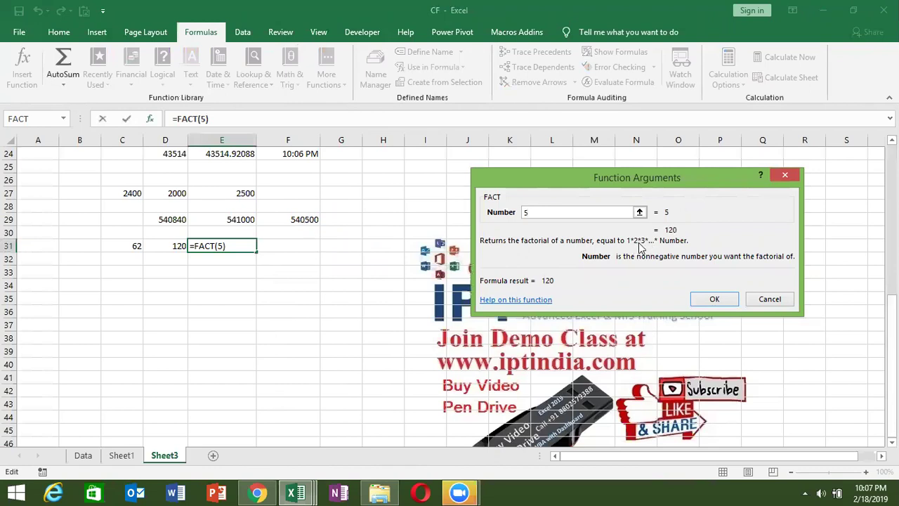
key(Escape)
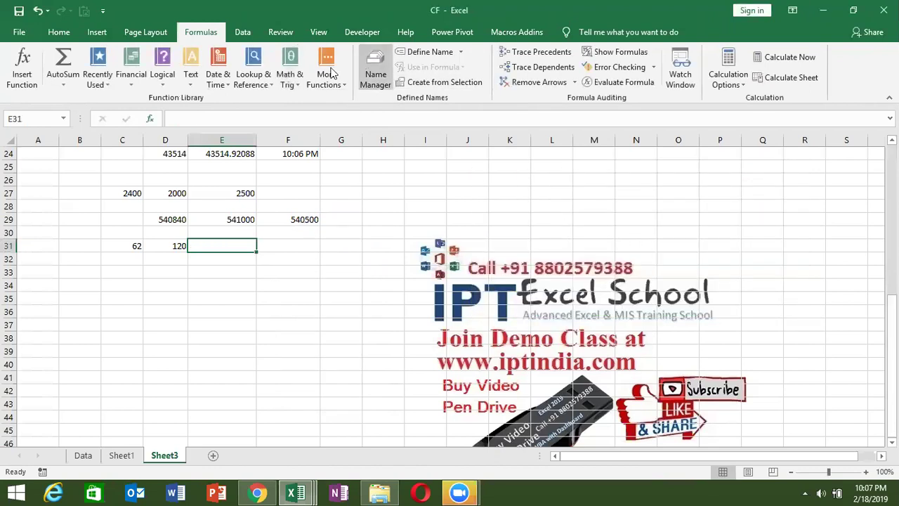
click(289, 70)
mouse_move(376, 154)
mouse_down()
mouse_move(379, 251)
mouse_move(369, 187)
mouse_move(375, 209)
mouse_up()
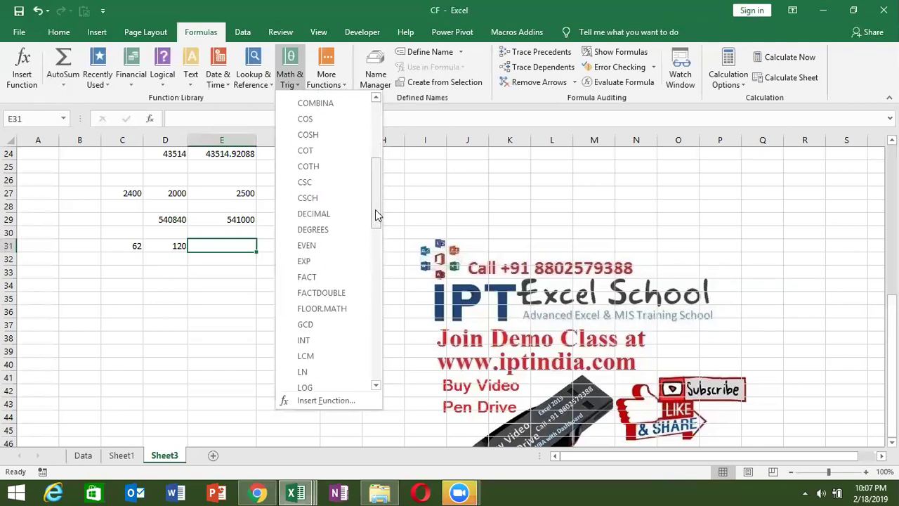
Step: Try FACTDOUBLE with 6 (giving 48) in E31, then delete the argument and cancel
click(326, 292)
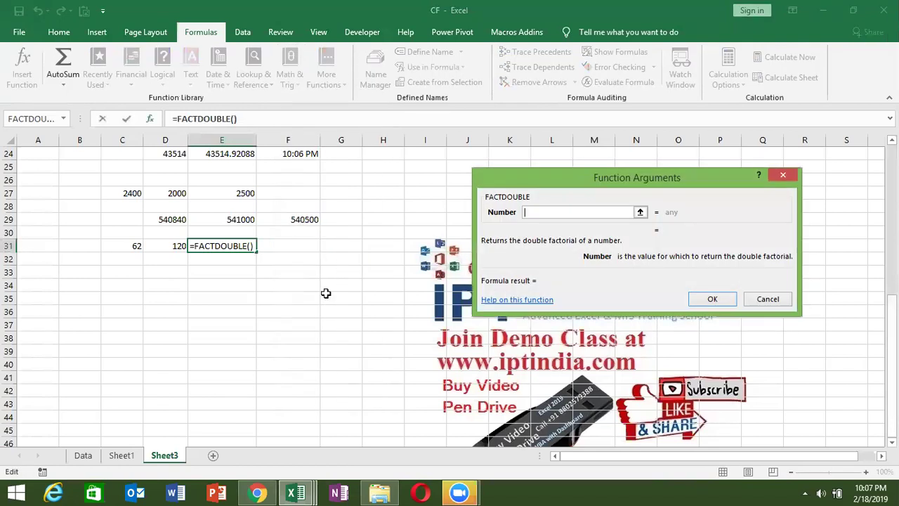
text(6)
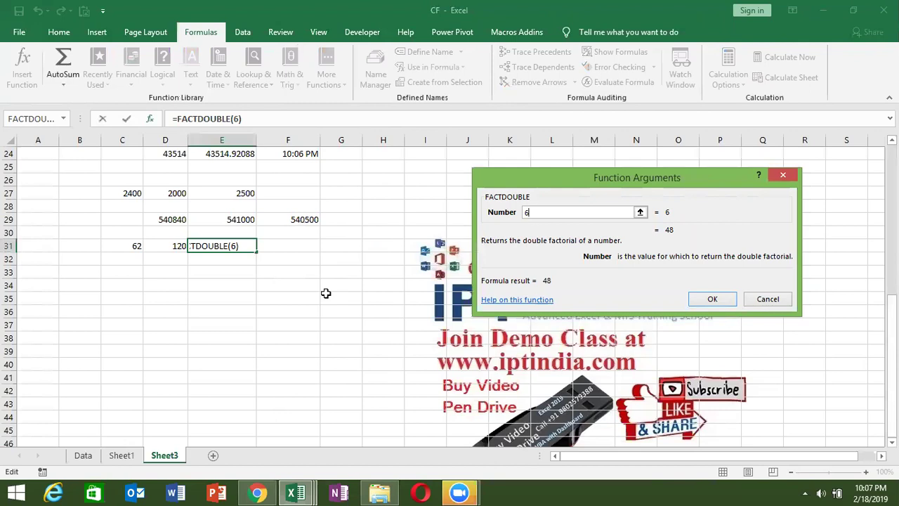
key(BackSpace)
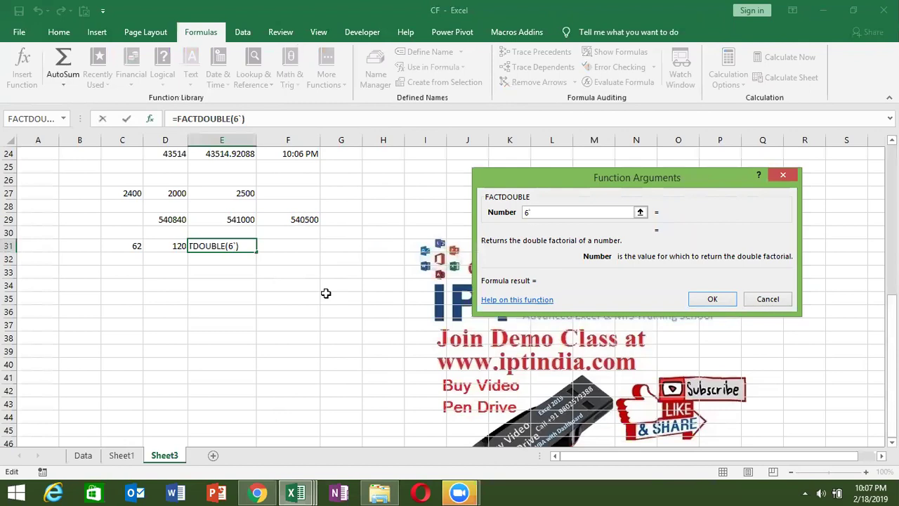
key(Escape)
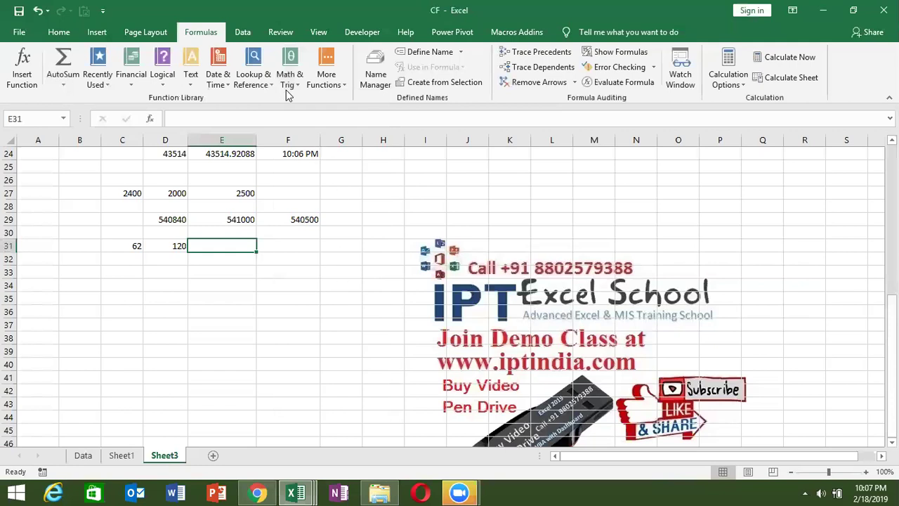
Step: Browse the Math & Trig function list and close it without inserting anything
click(278, 87)
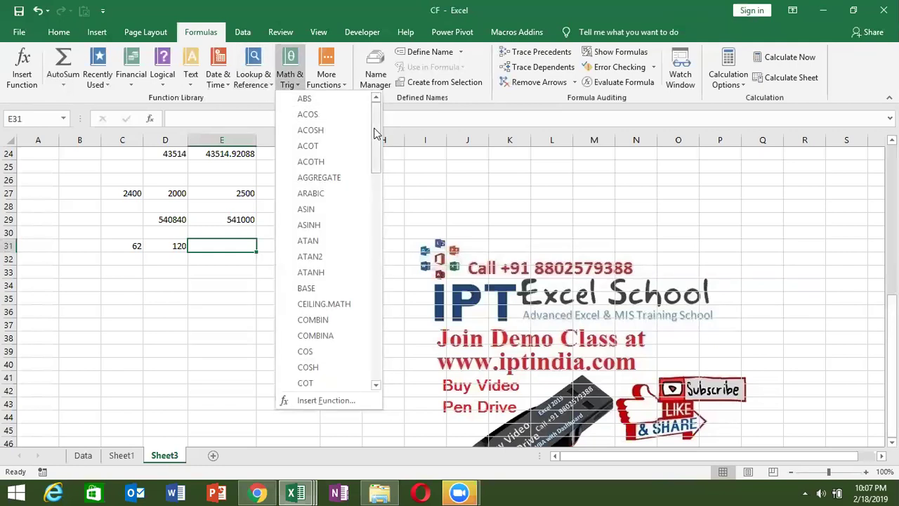
drag(378, 126, 384, 233)
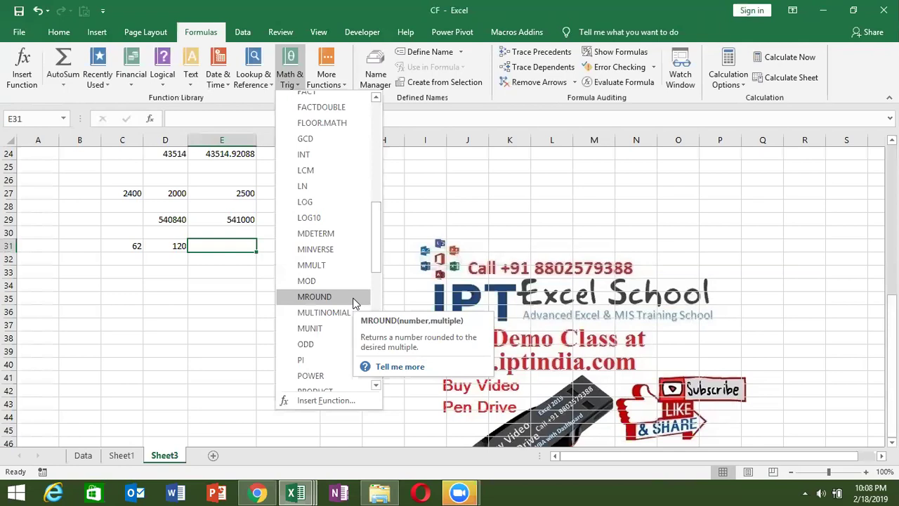
key(Escape)
Step: Enter 17 in E33 and 50 in F33, then select G33
click(254, 270)
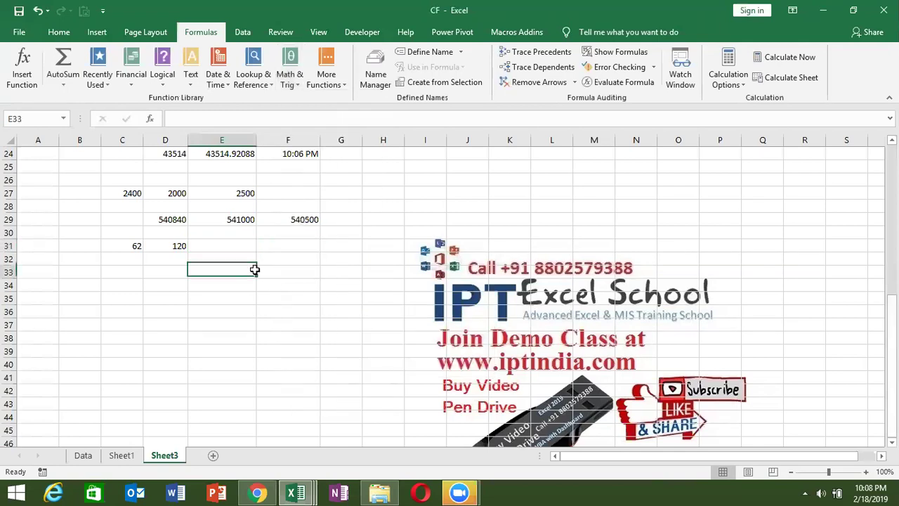
text(17)
key(Tab)
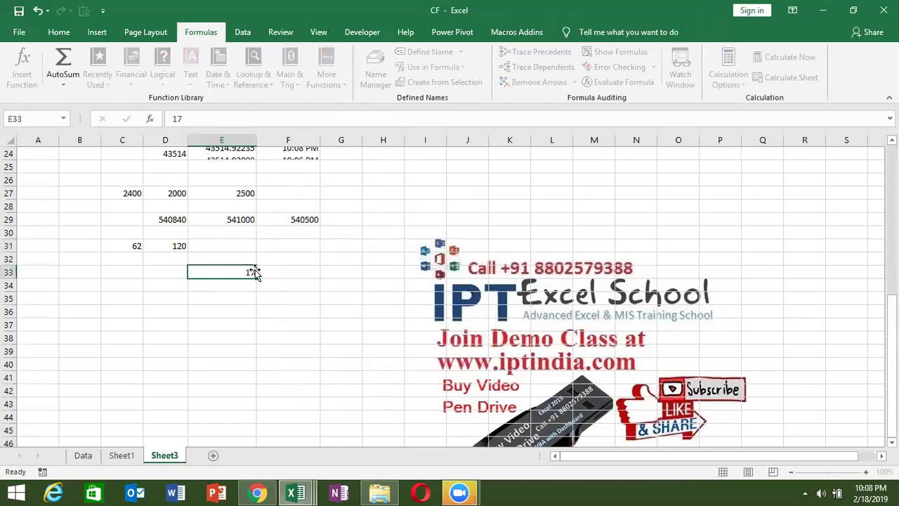
text(50)
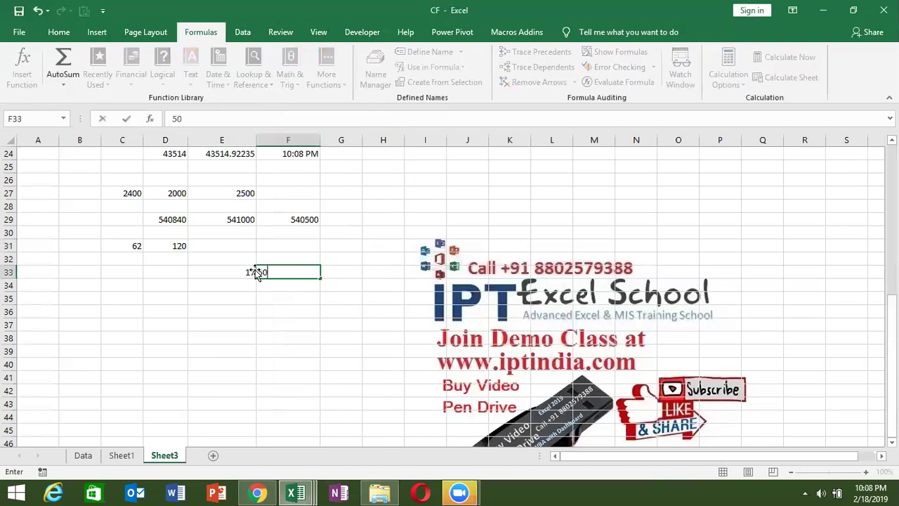
key(Return)
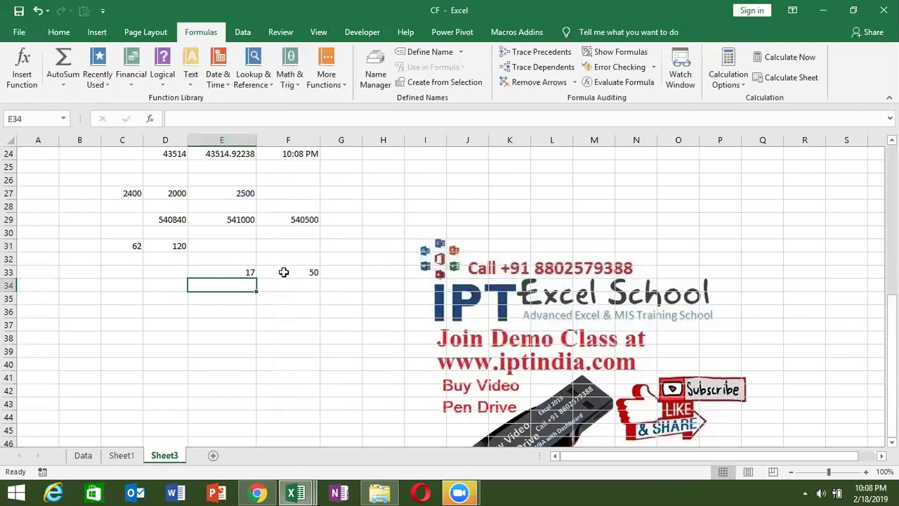
click(284, 272)
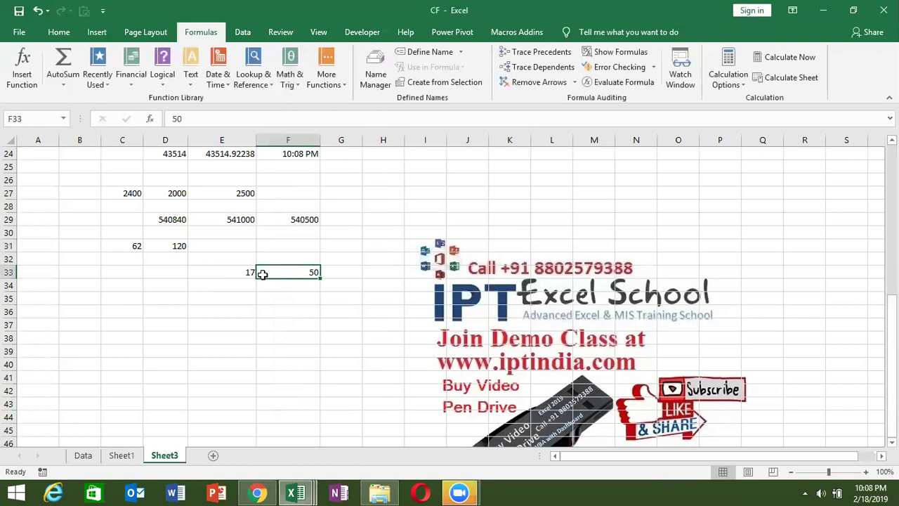
click(332, 274)
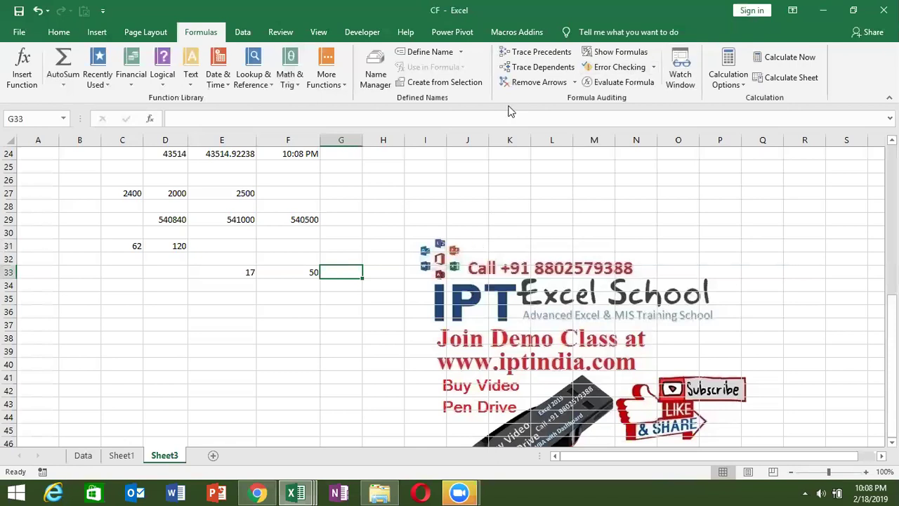
Step: Put =MROUND(F33,E33) in G33, rounding 50 to the nearest multiple of 17 to get 51
click(290, 79)
drag(376, 120, 376, 222)
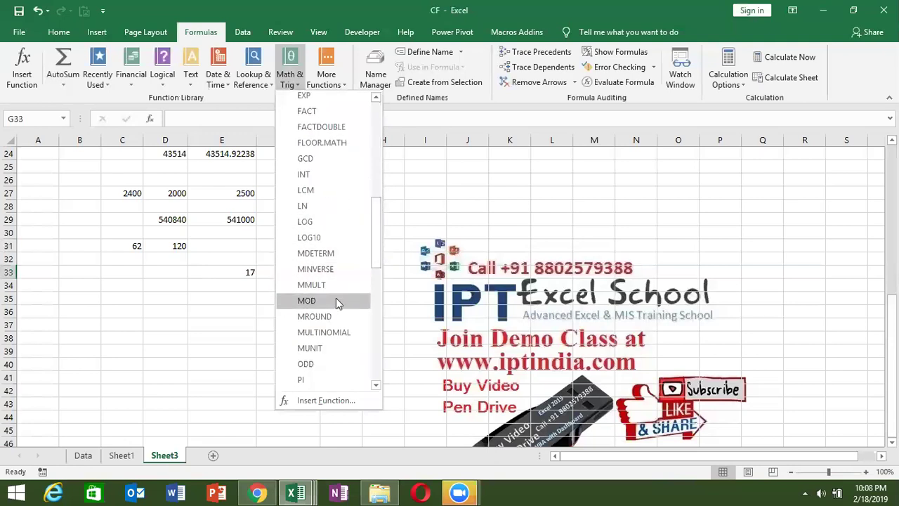
click(337, 322)
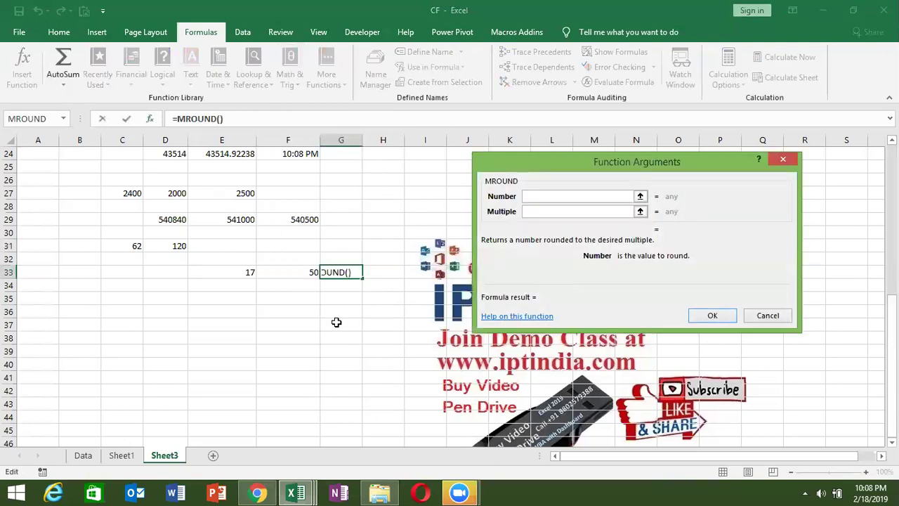
text(5)
key(BackSpace)
click(306, 274)
click(534, 212)
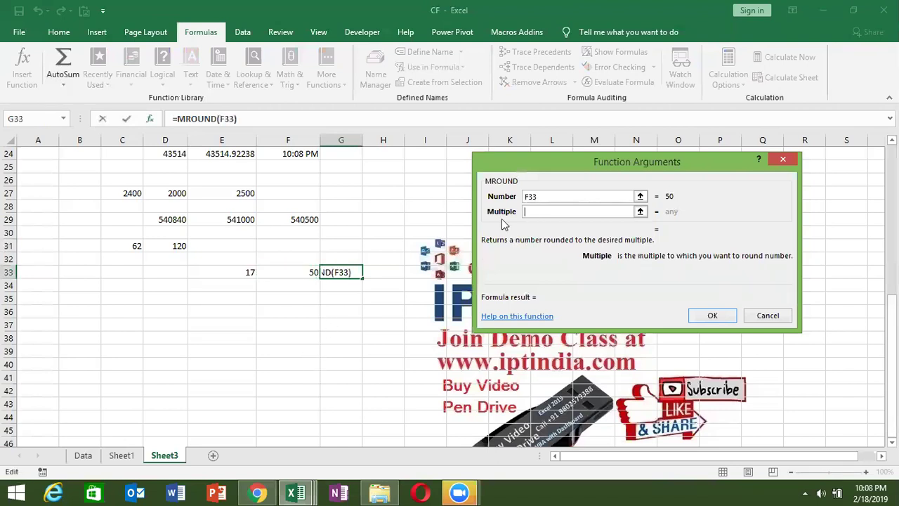
click(213, 273)
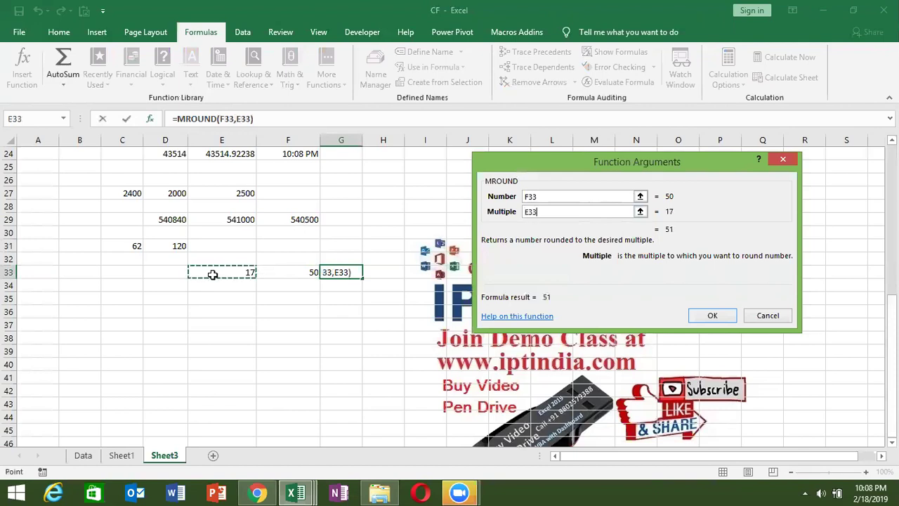
click(711, 316)
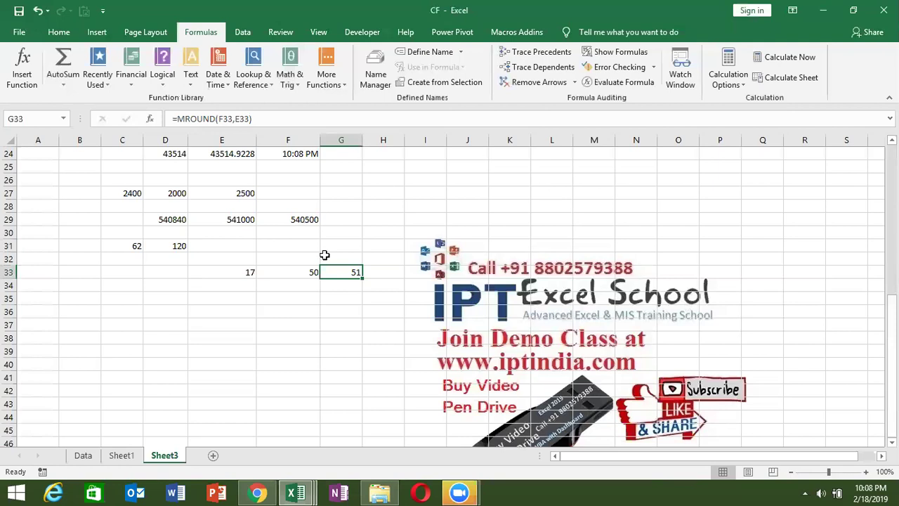
click(259, 308)
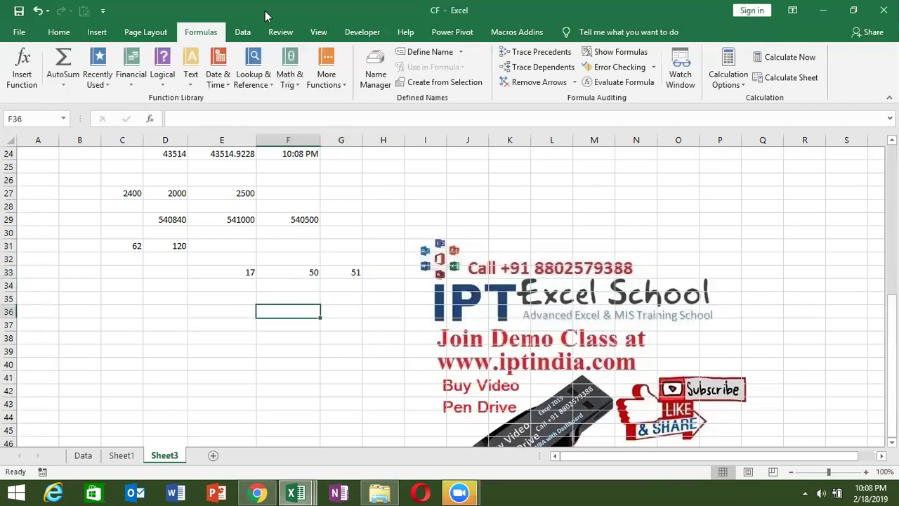
click(263, 85)
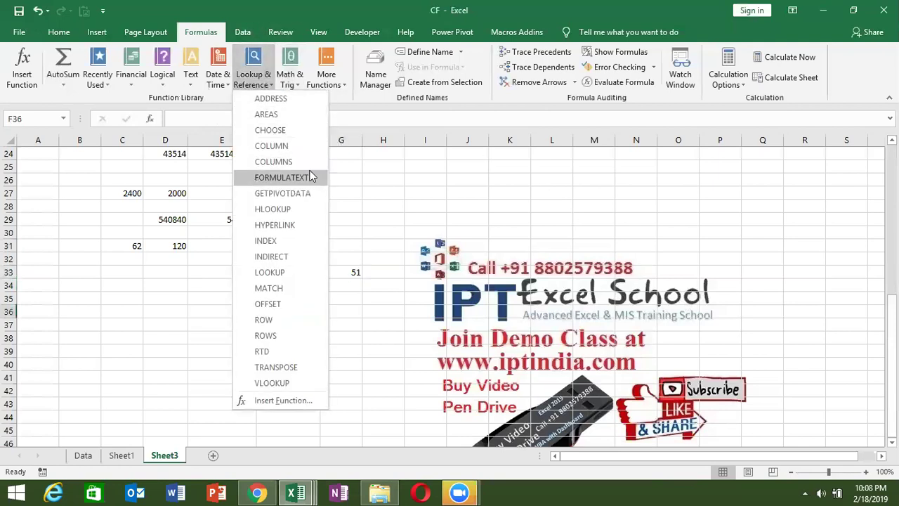
click(302, 81)
click(302, 81)
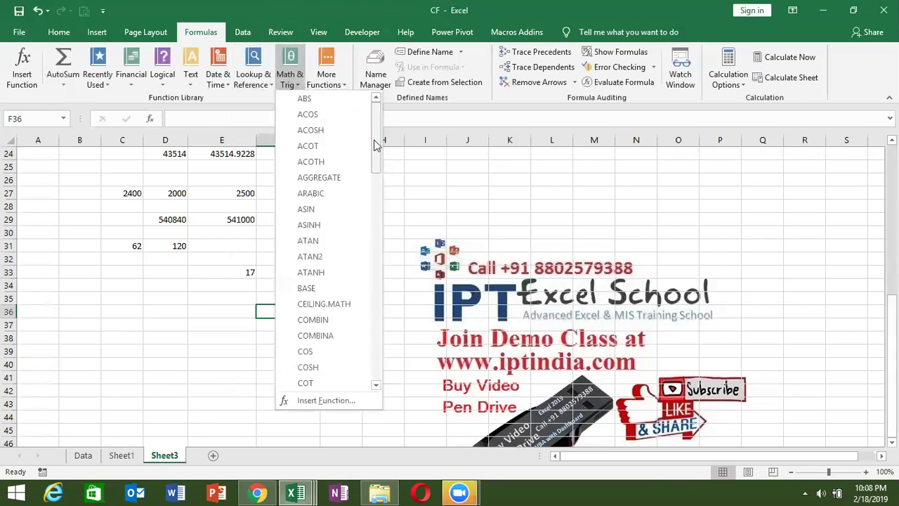
scroll(379, 152, down, 1)
drag(379, 152, 374, 246)
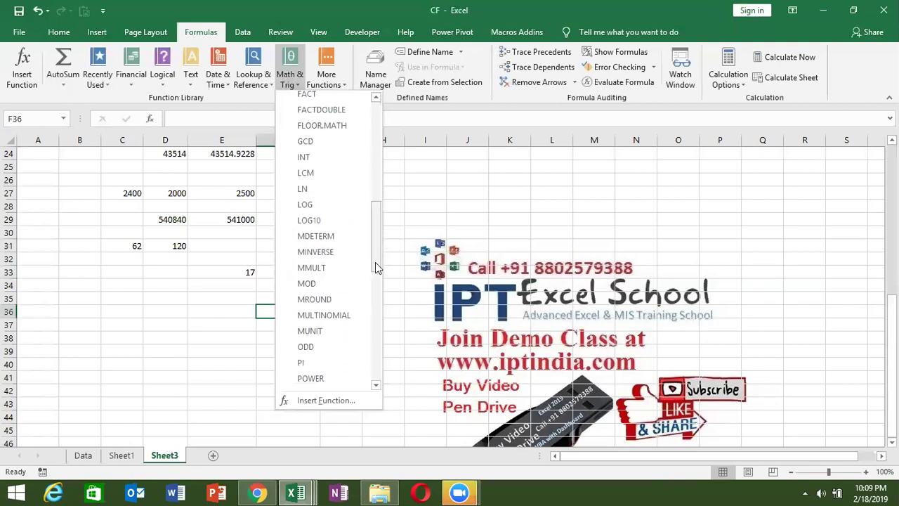
drag(378, 267, 375, 273)
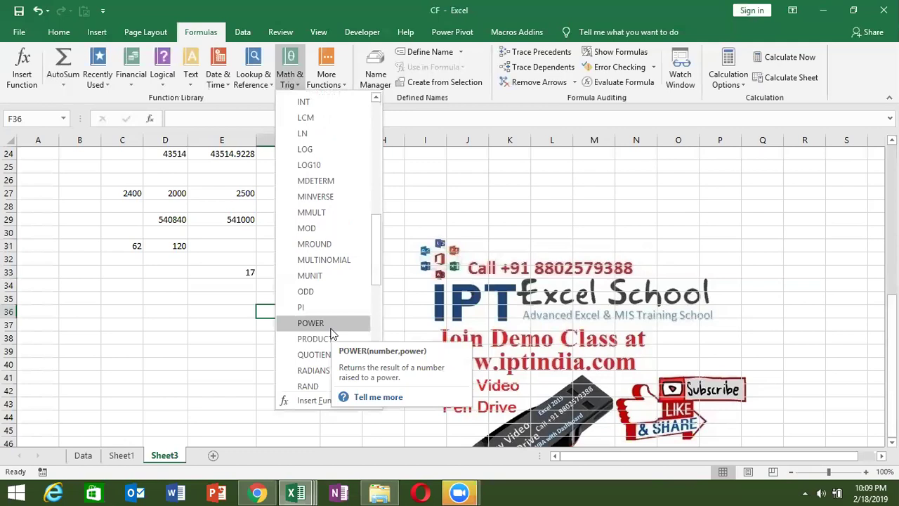
click(330, 327)
text(10)
key(Tab)
text(2)
key(BackSpace)
text(3)
key(BackSpace)
text(4)
key(BackSpace)
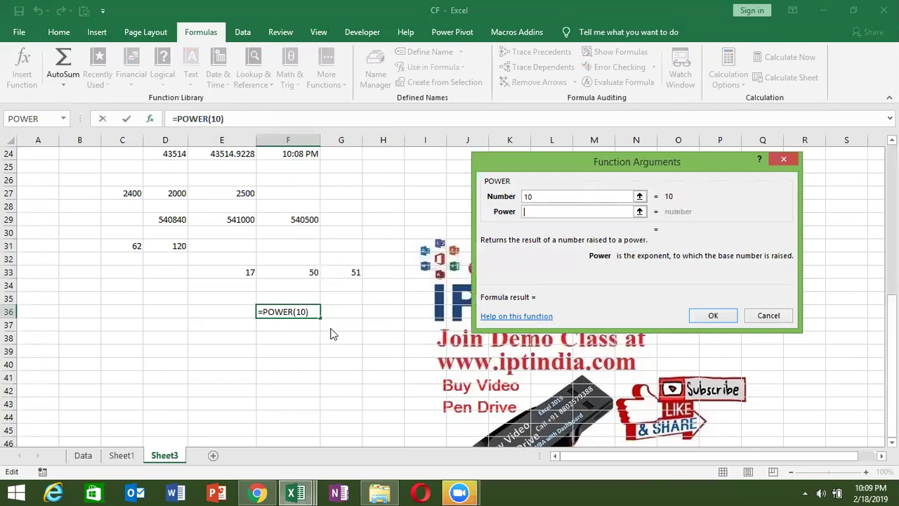
key(Escape)
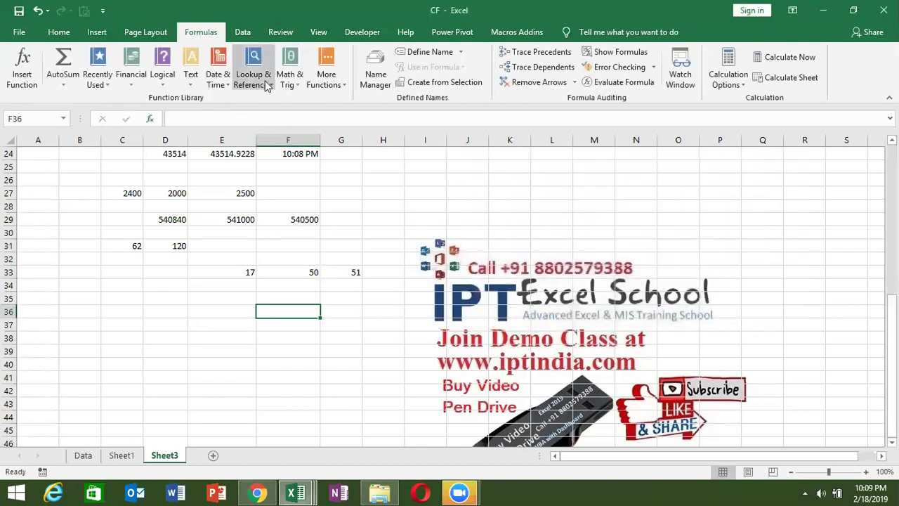
Step: Enter =SQRT(16) in F36 to show 4, then show the Windows desktop
click(266, 85)
click(294, 89)
click(294, 88)
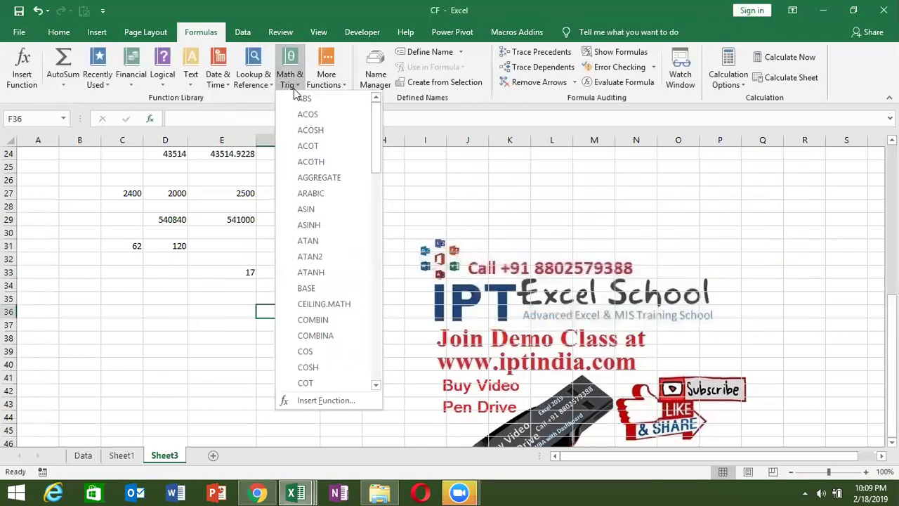
drag(376, 135, 390, 263)
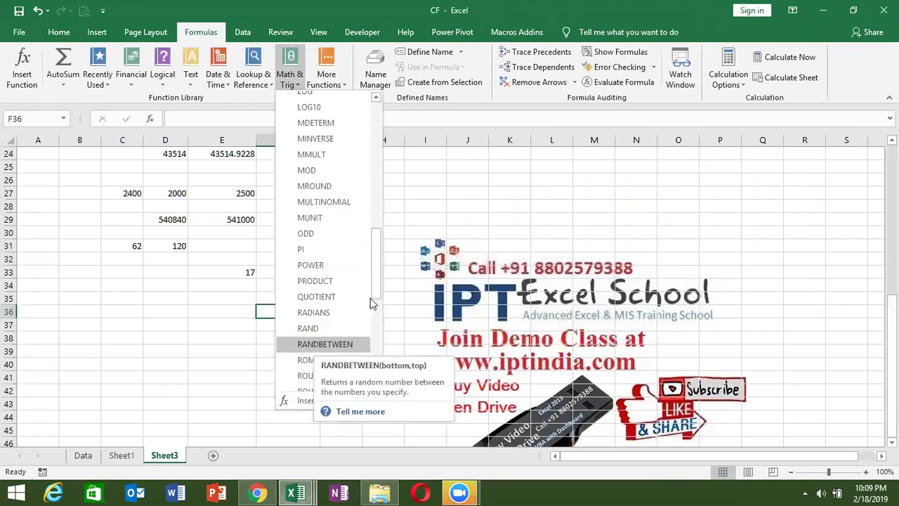
drag(376, 290, 375, 341)
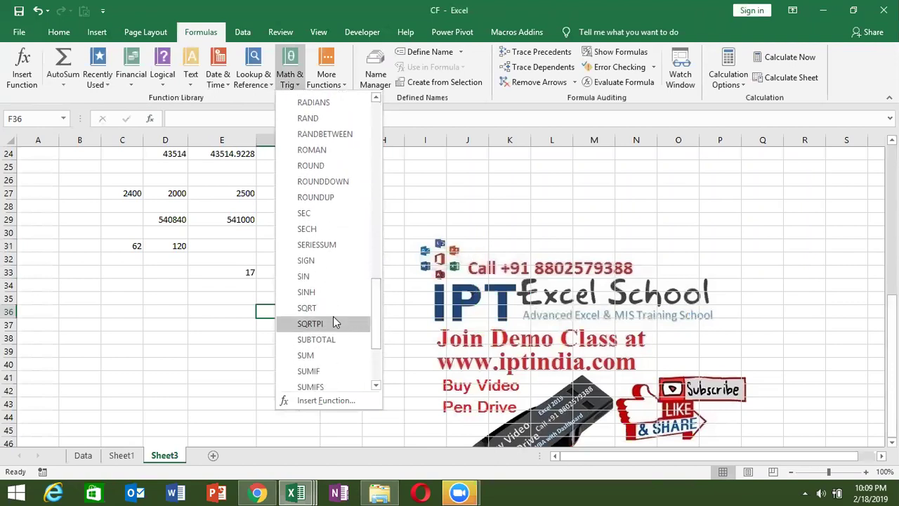
click(307, 308)
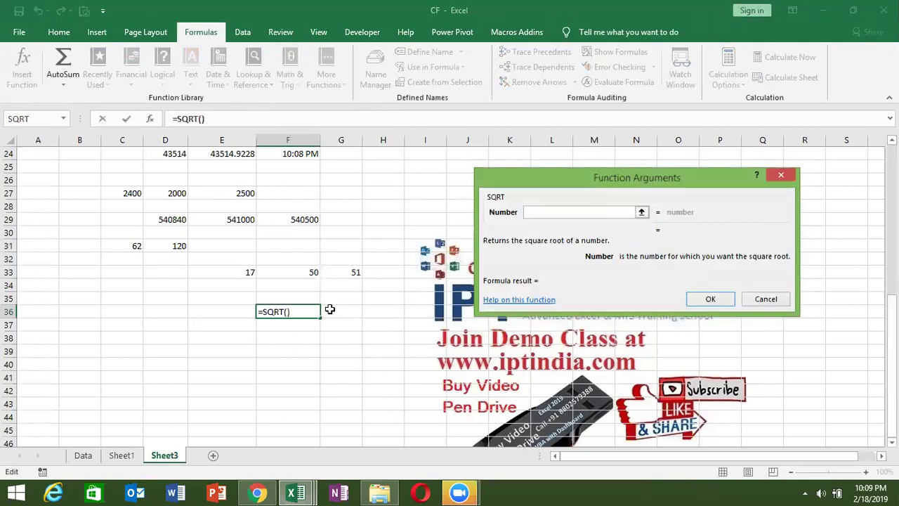
text(16)
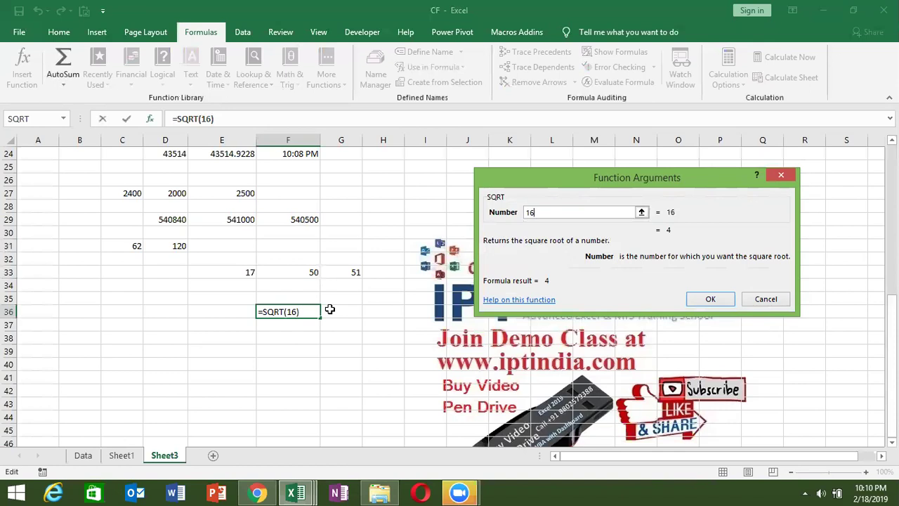
key(Return)
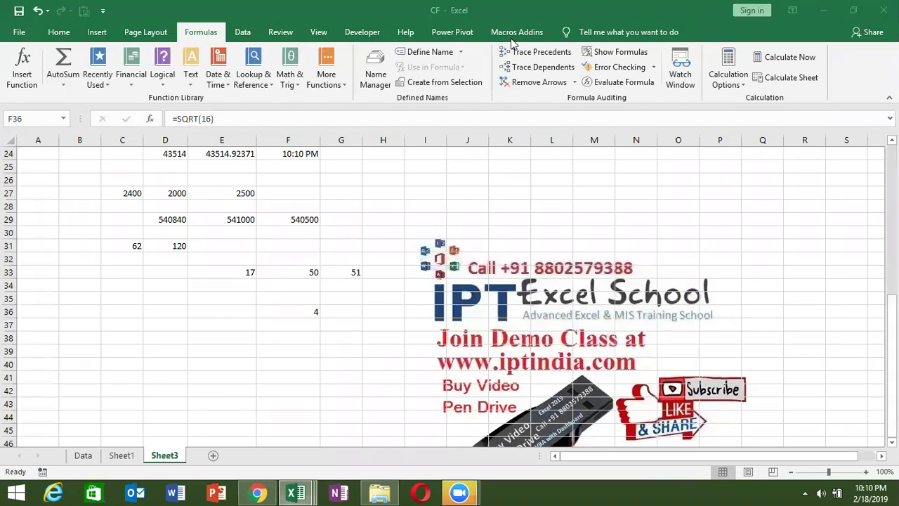
key(super+d)
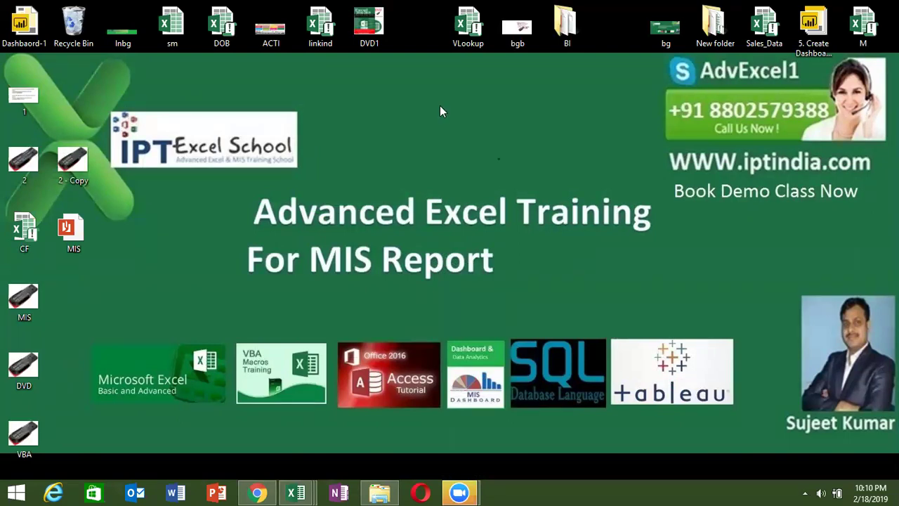
Step: In Chrome's Gmail tab, open the HR Tracker email and download and open HR Tracker.xlsx
click(245, 491)
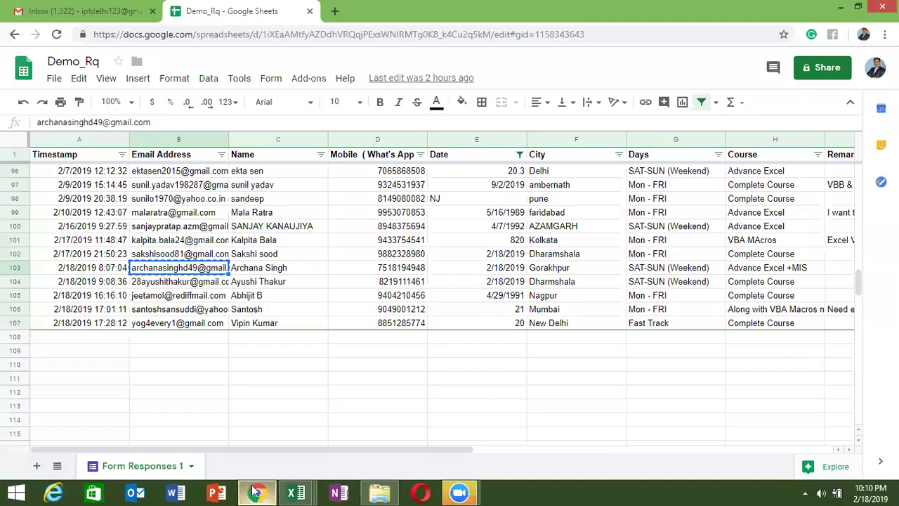
click(127, 9)
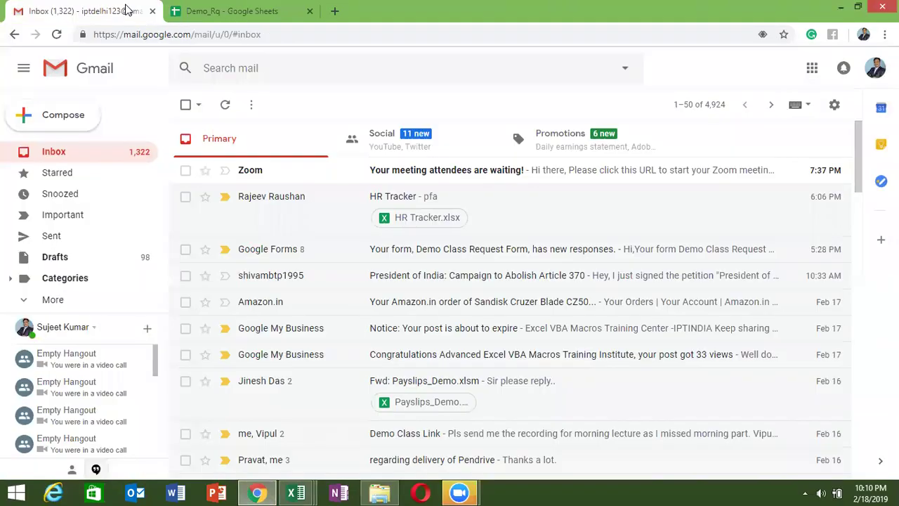
click(271, 196)
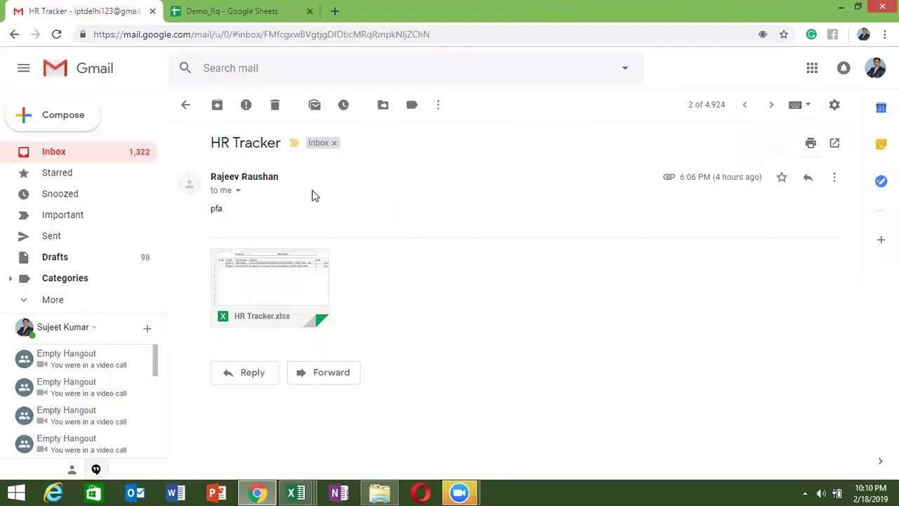
mouse_move(243, 294)
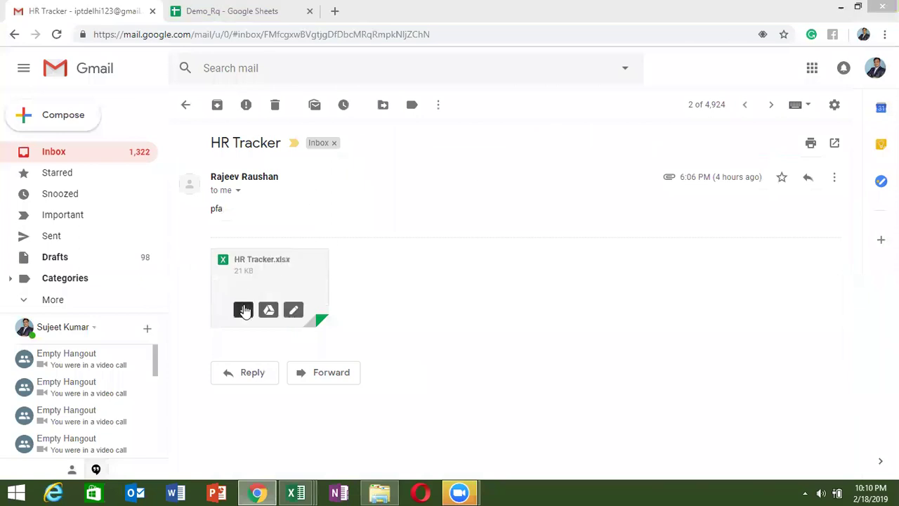
click(244, 311)
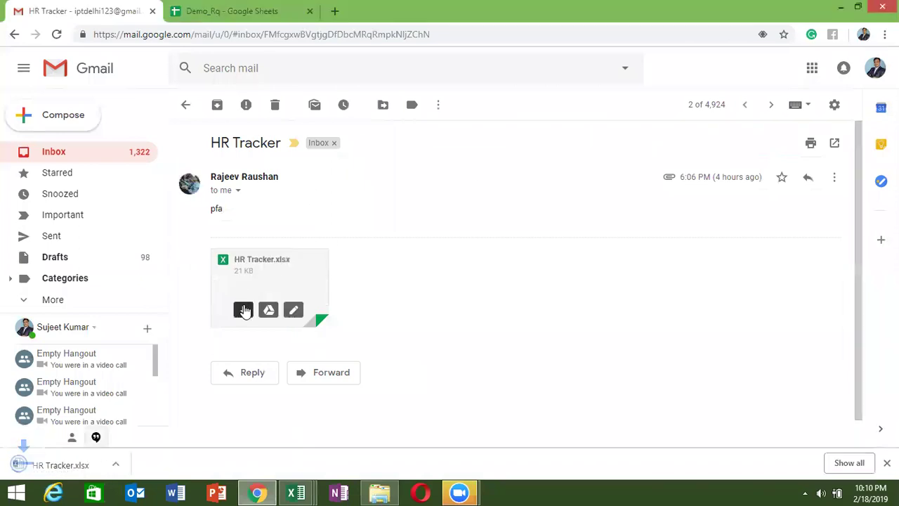
click(92, 469)
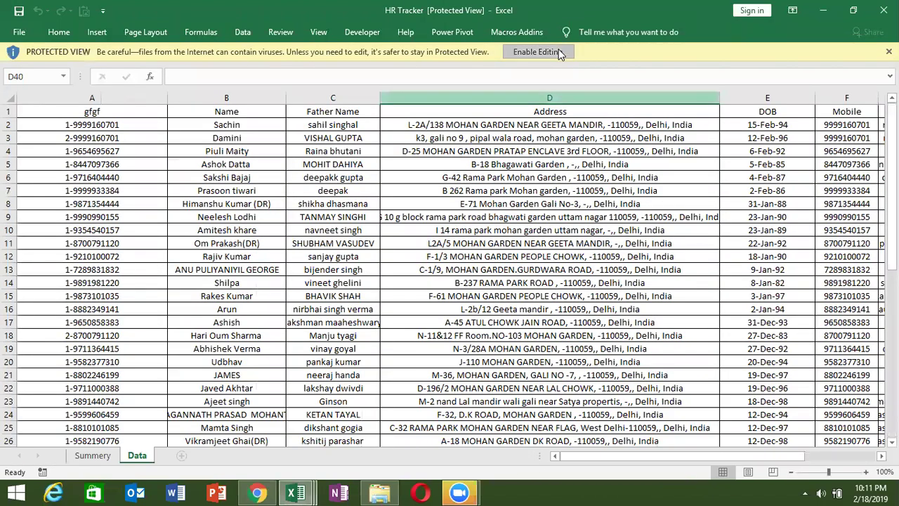
Step: Enable editing in HR Tracker.xlsx, go to the Summery sheet, and select A6 to check its formula
click(555, 51)
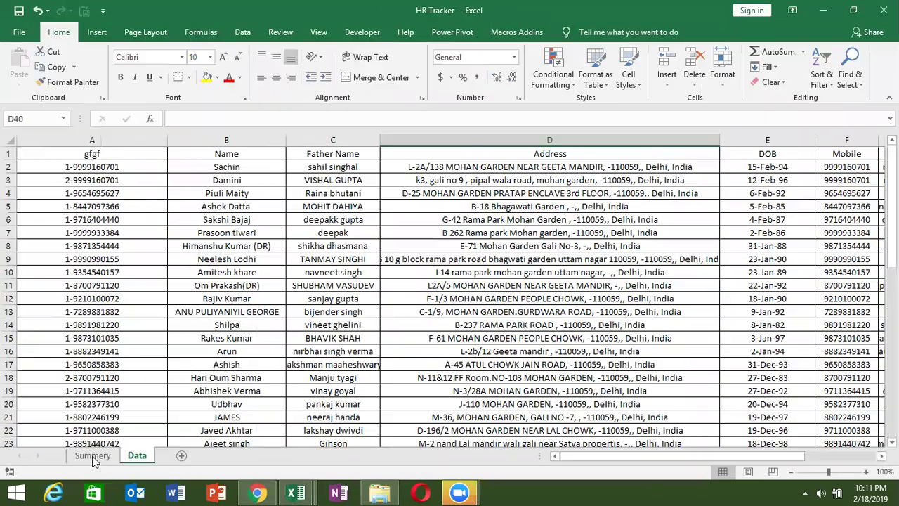
click(92, 455)
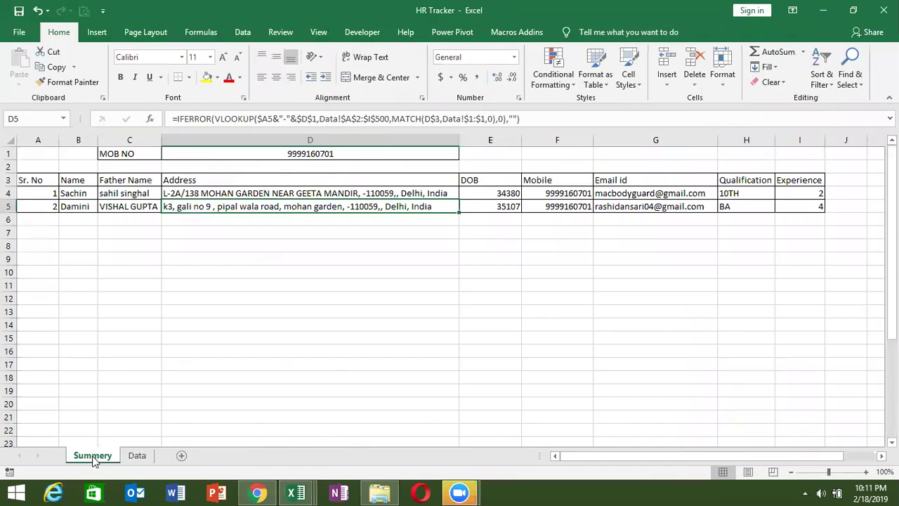
click(87, 217)
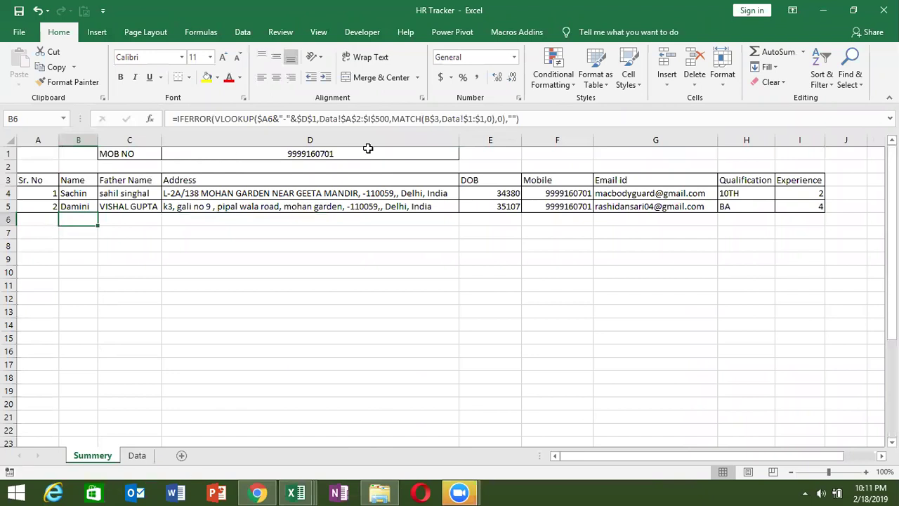
key(Left)
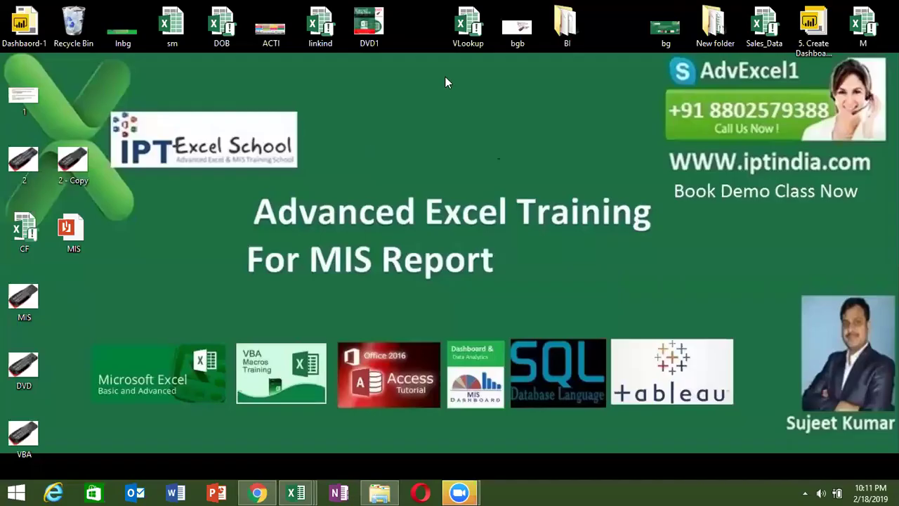